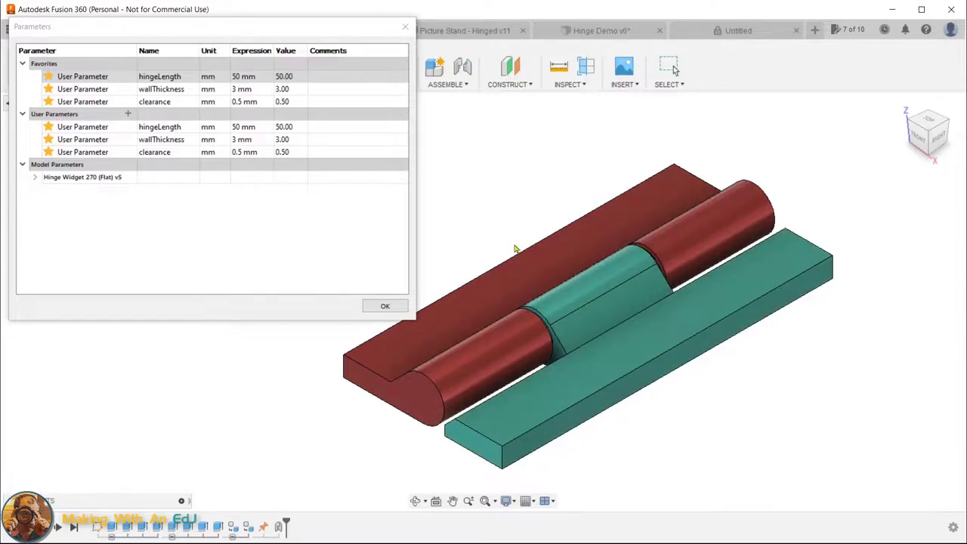
Set the hinge's hingeLength user parameter to 30 mm
{"action": "left_click", "coordinate": [284, 80]}
{"action": "type", "text": "30"}
{"action": "key", "text": "Return"}
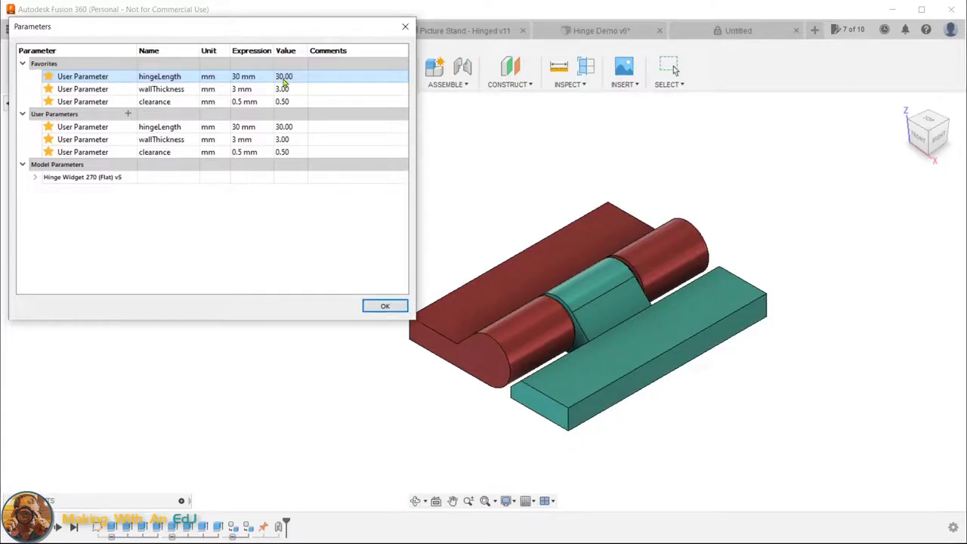
Set the wallThickness parameter to 5 mm and the clearance parameter to 0.3 mm
{"action": "left_click", "coordinate": [236, 90]}
{"action": "type", "text": "5"}
{"action": "key", "text": "Return"}
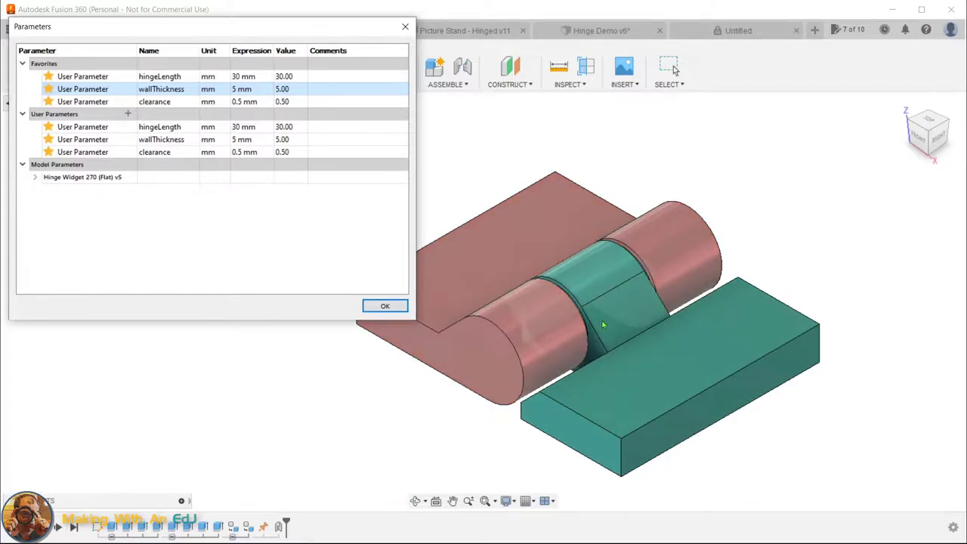
{"action": "left_click", "coordinate": [242, 101]}
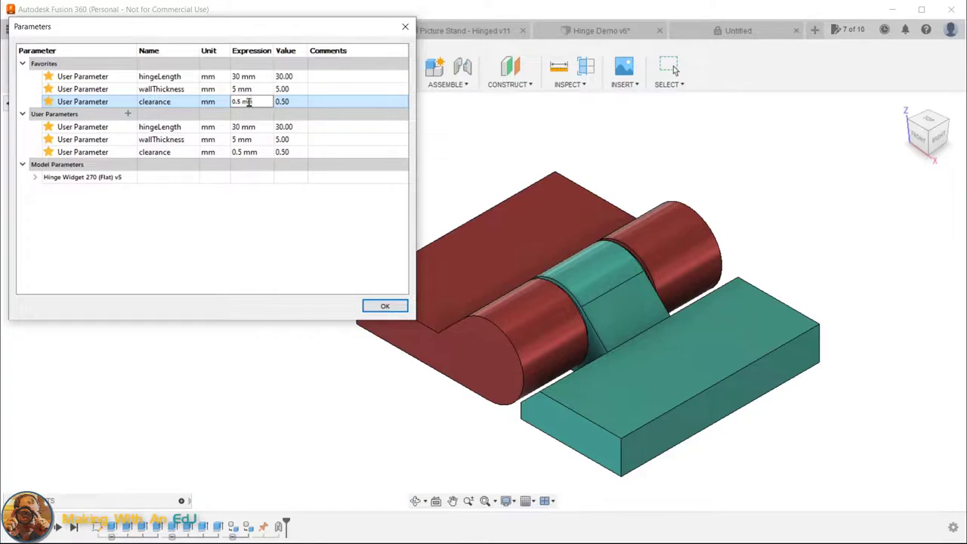
{"action": "type", "text": ".3"}
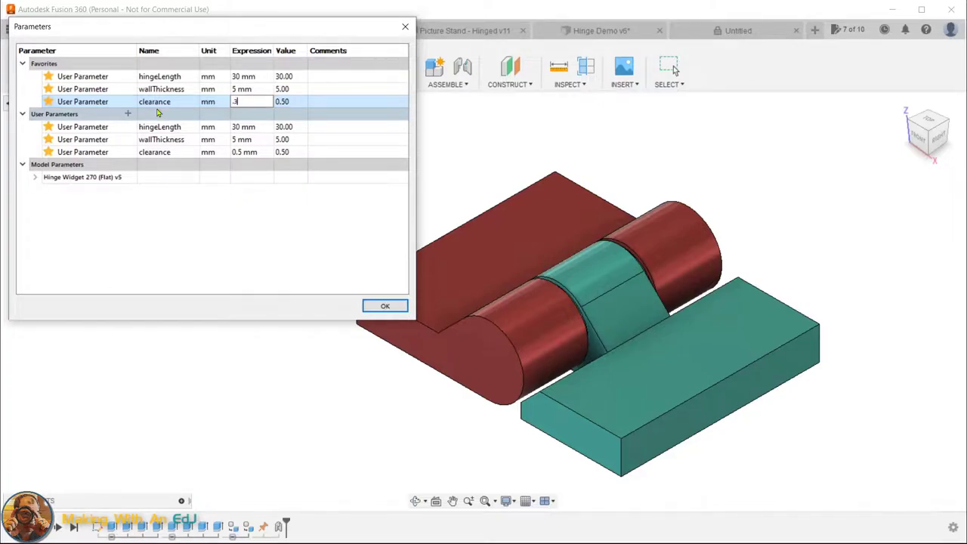
{"action": "key", "text": "Return"}
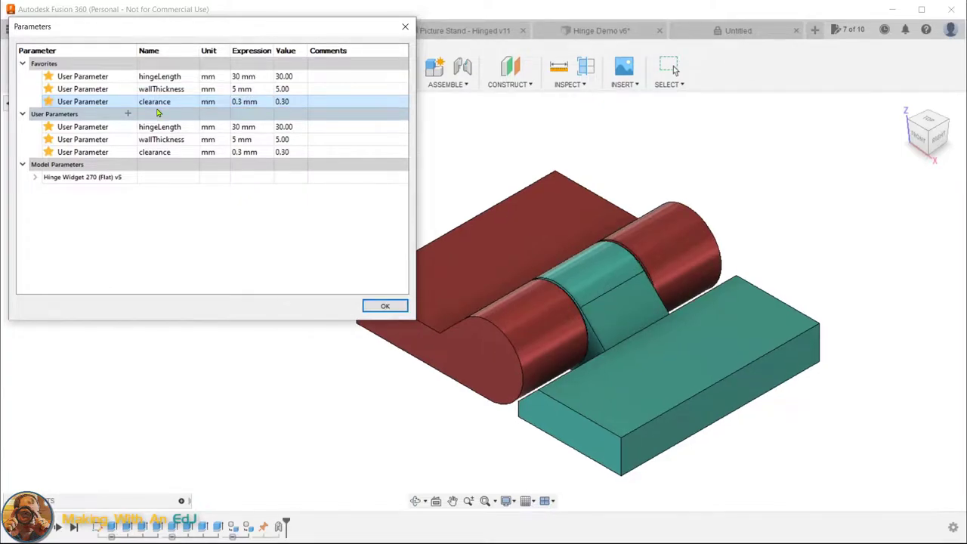
Set the hinge's clearance parameter to 0.65 mm
{"action": "left_click", "coordinate": [252, 101]}
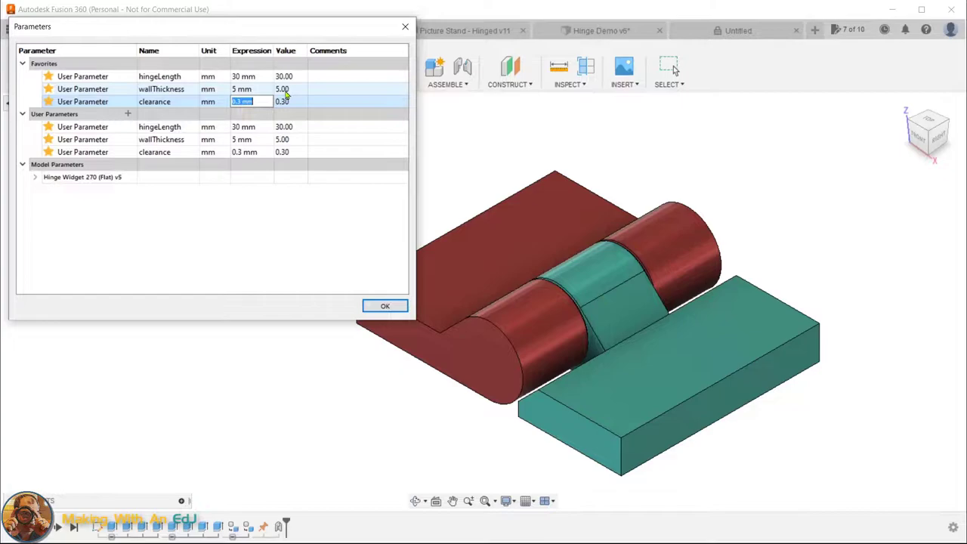
{"action": "type", "text": "."}
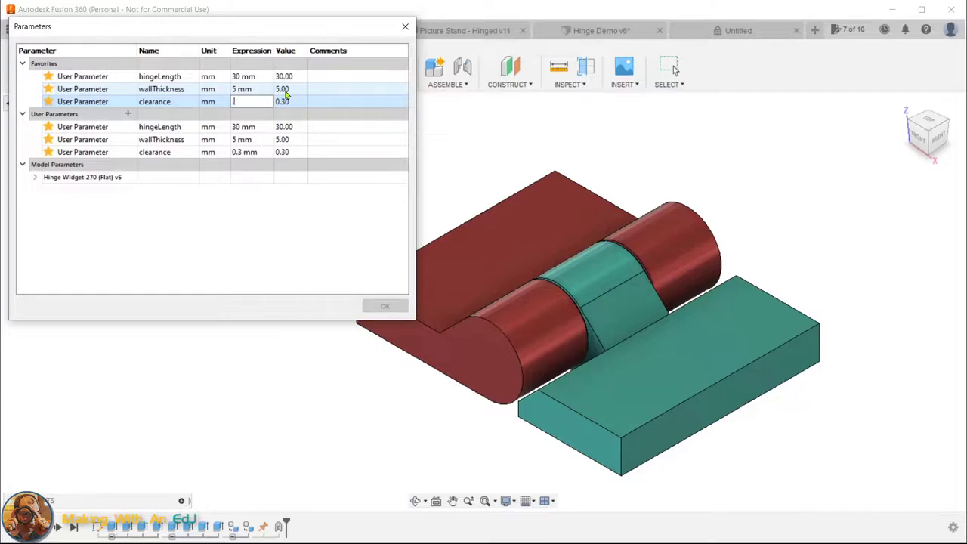
{"action": "type", "text": "65"}
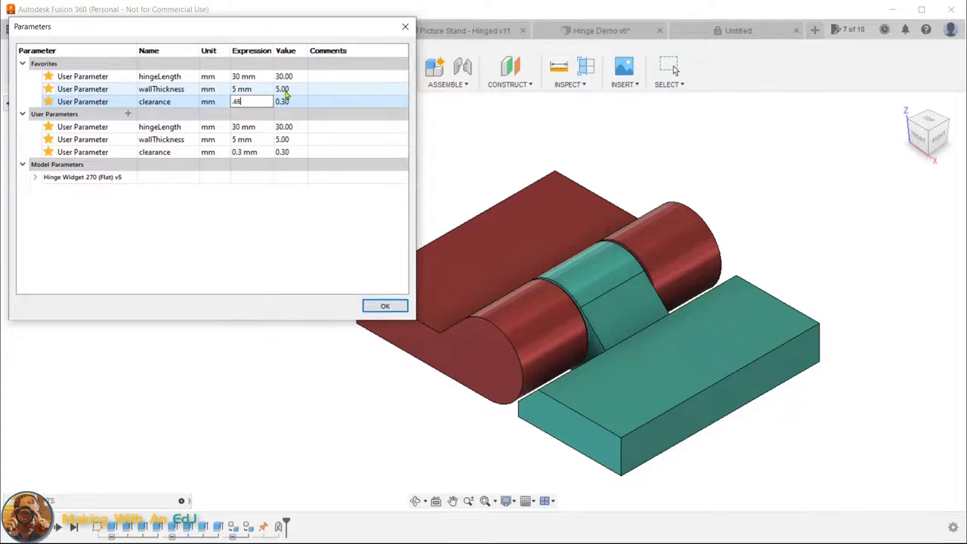
{"action": "key", "text": "Return"}
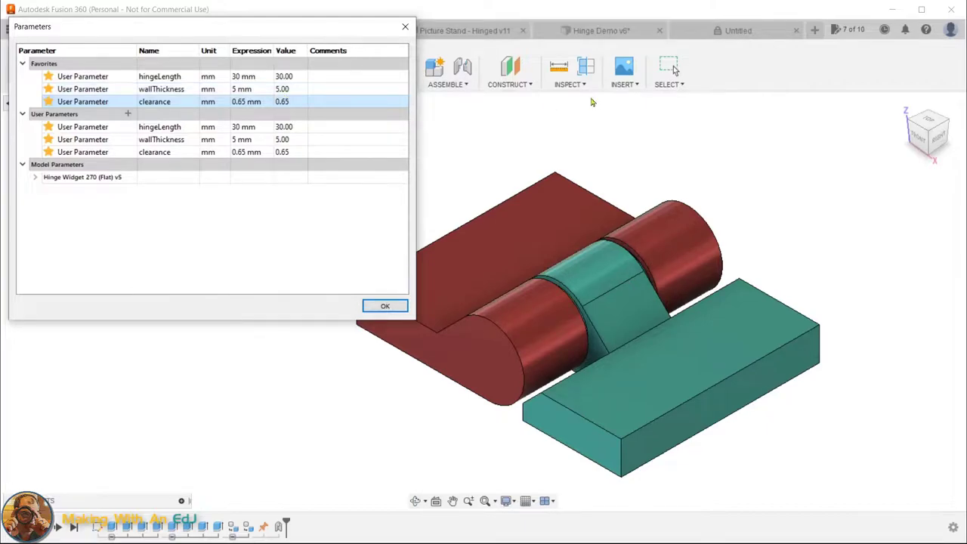
Set wallThickness to 3 mm and clearance to 0.5 mm, and accept the parameter changes
{"action": "left_click", "coordinate": [242, 89]}
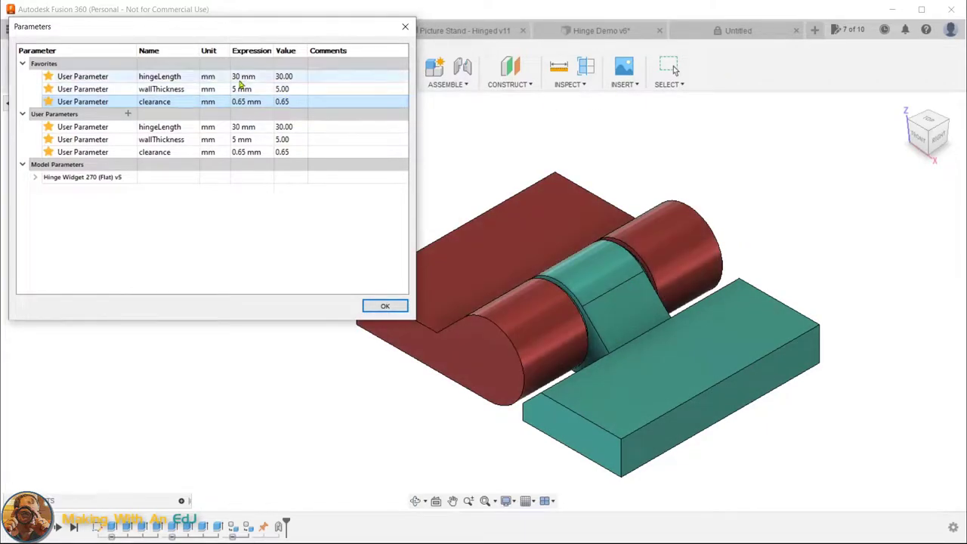
{"action": "type", "text": "3"}
{"action": "key", "text": "Return"}
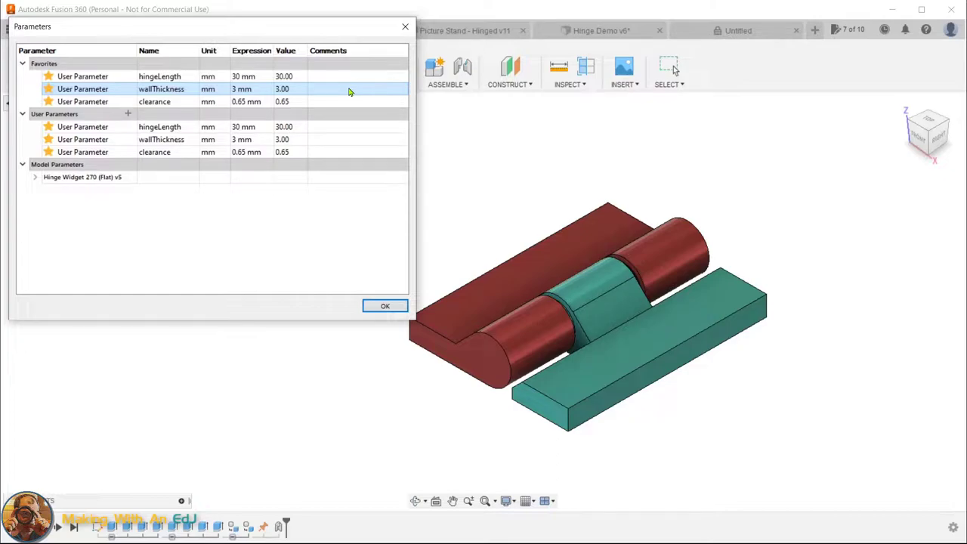
{"action": "left_click", "coordinate": [240, 101]}
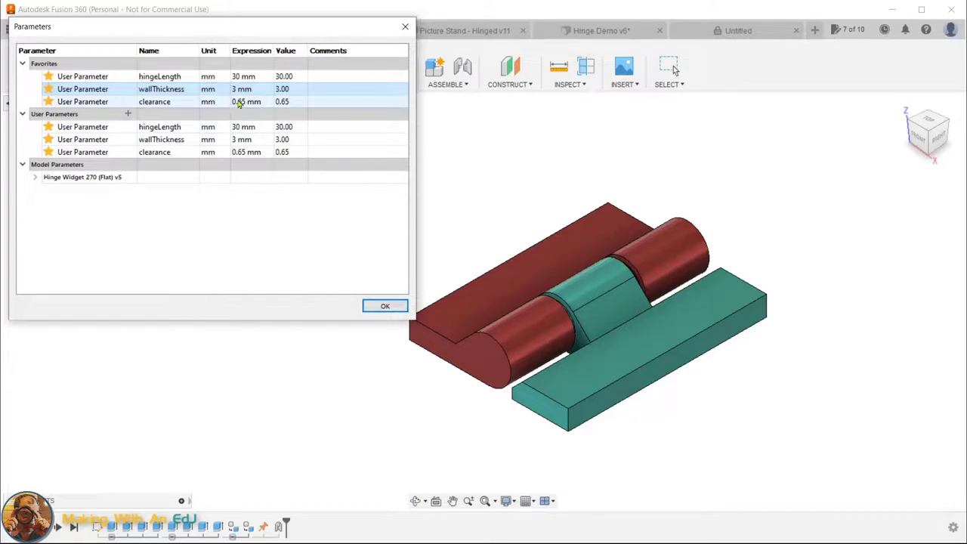
{"action": "type", "text": "0.5"}
{"action": "key", "text": "Return"}
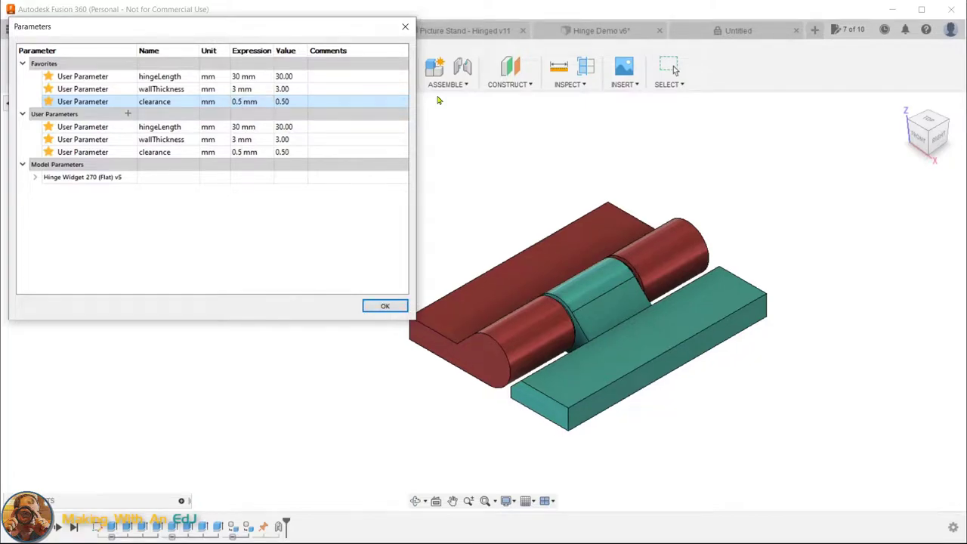
{"action": "left_click", "coordinate": [385, 307]}
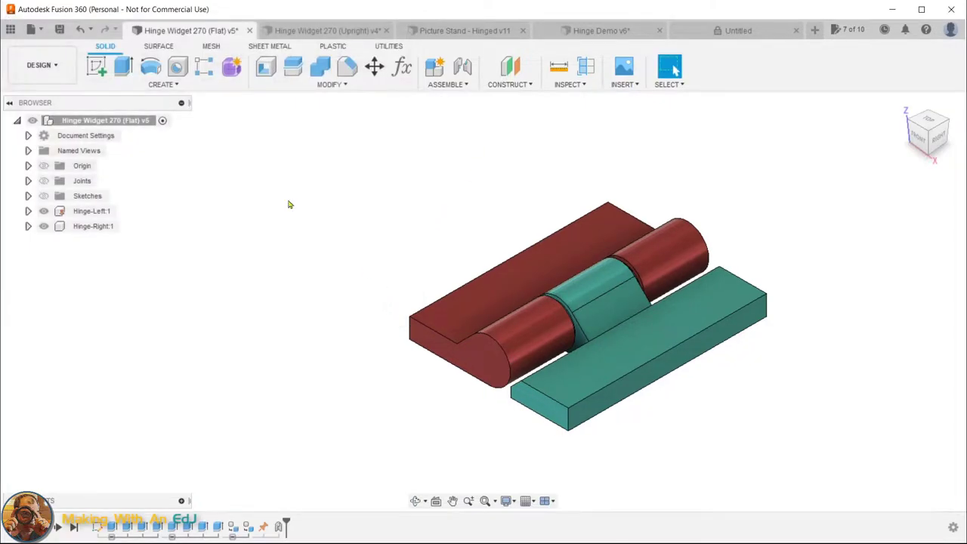
Switch to the empty untitled design and open its parameters for editing
{"action": "key", "text": "ctrl+shift+Tab"}
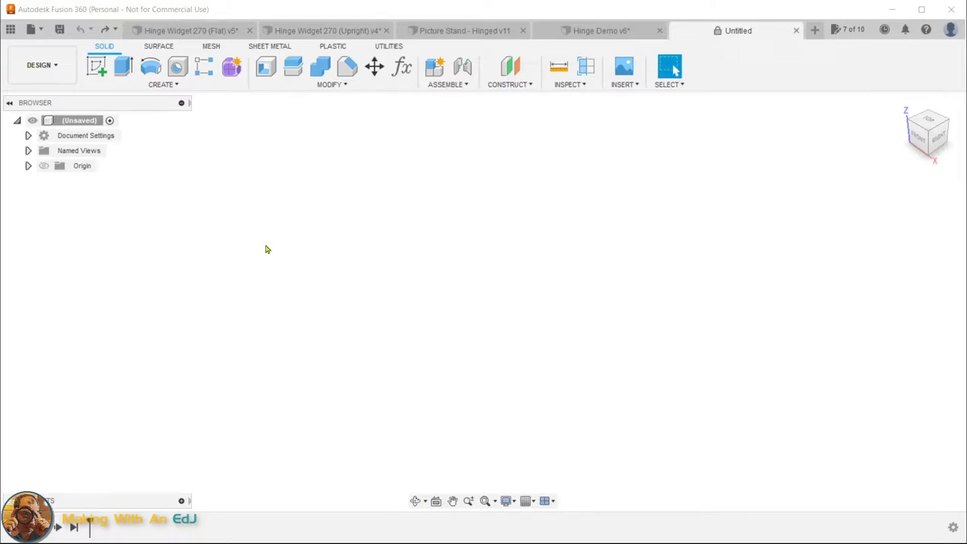
{"action": "left_click", "coordinate": [402, 70]}
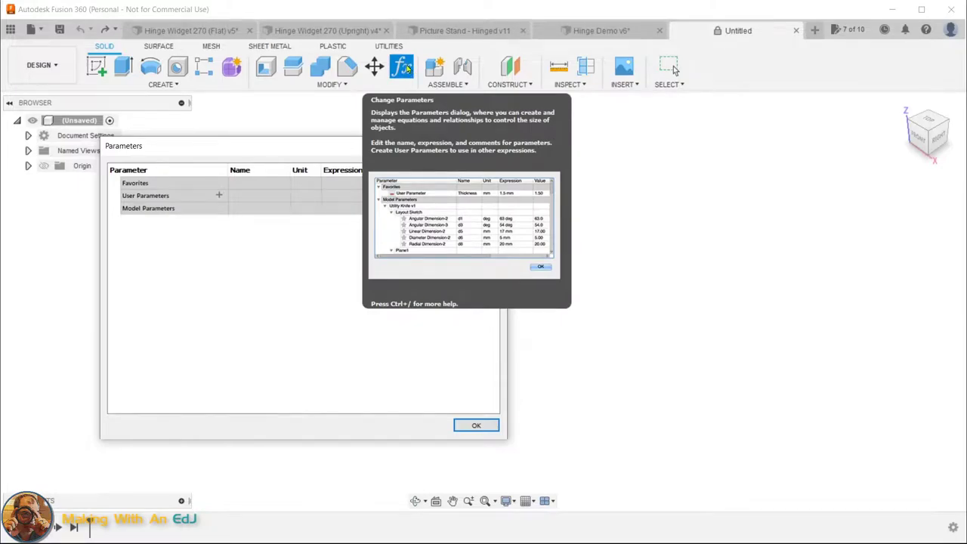
{"action": "left_click", "coordinate": [332, 85]}
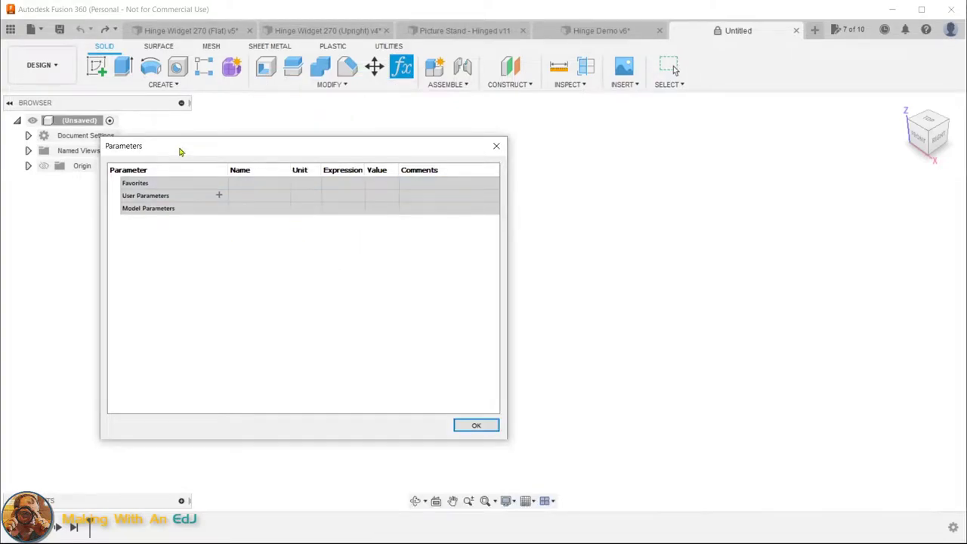
Add a user parameter named hingeLength with unit mm and expression 30
{"action": "left_click", "coordinate": [219, 196]}
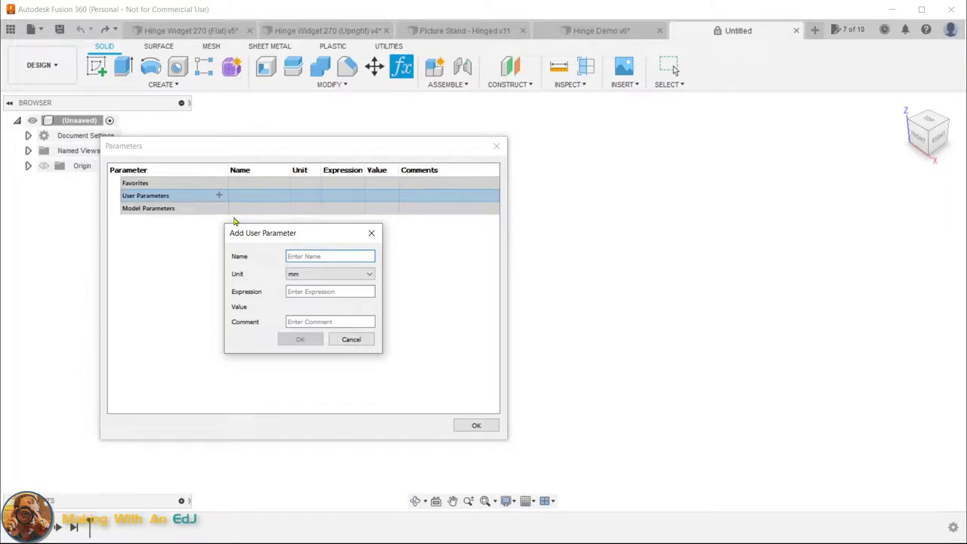
{"action": "type", "text": "hingeLength"}
{"action": "type", "text": "_"}
{"action": "key", "text": "BackSpace"}
{"action": "left_click", "coordinate": [312, 291]}
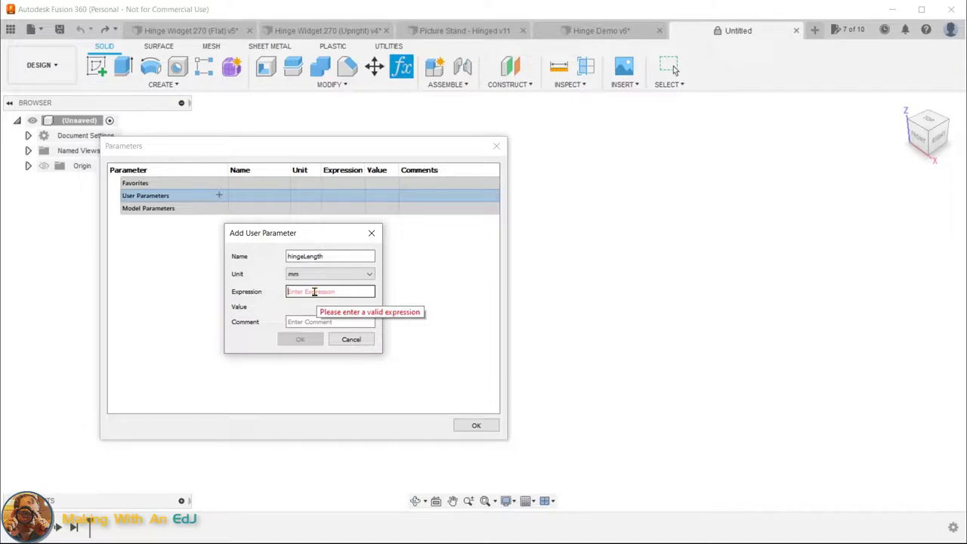
{"action": "type", "text": "30"}
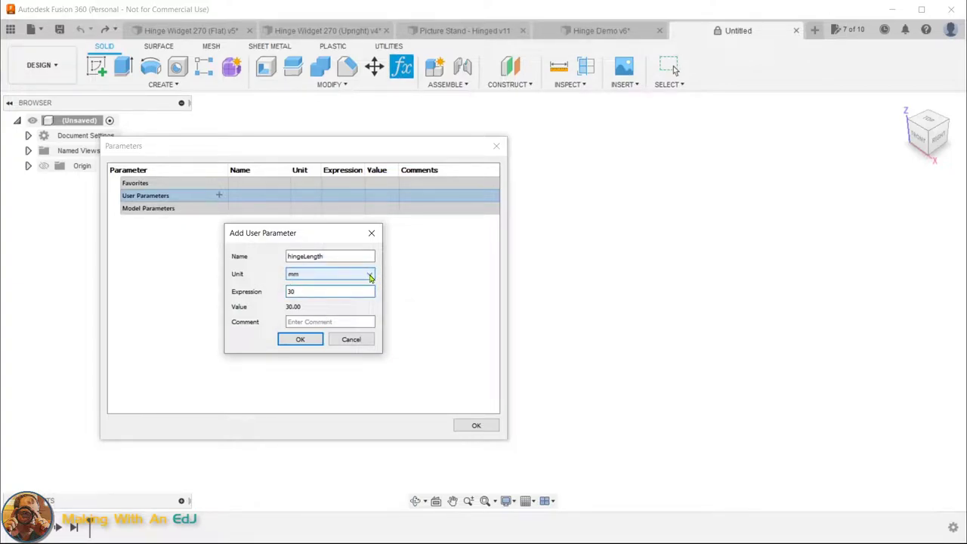
{"action": "left_click", "coordinate": [370, 277]}
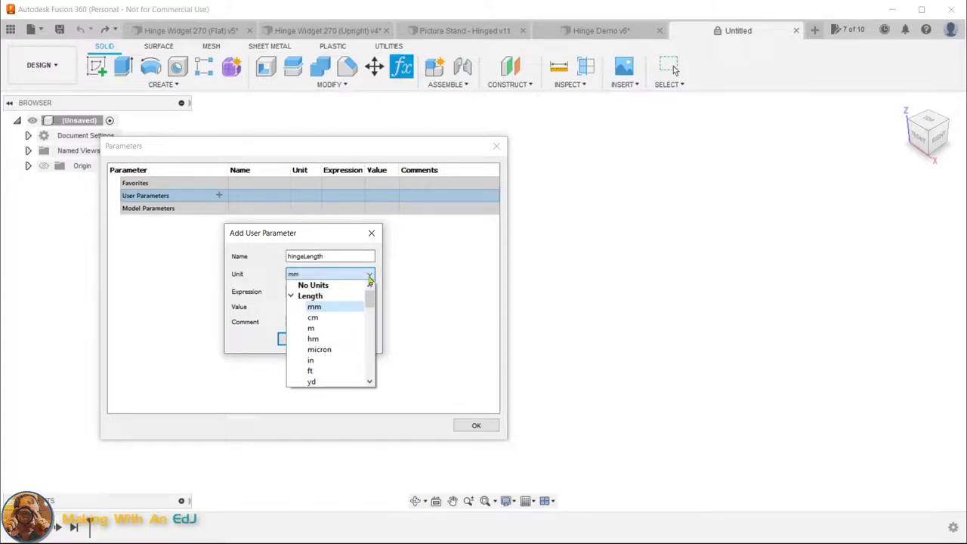
{"action": "mouse_move", "coordinate": [371, 301]}
{"action": "left_mouse_down"}
{"action": "mouse_move", "coordinate": [373, 349]}
{"action": "mouse_move", "coordinate": [378, 289]}
{"action": "left_mouse_up"}
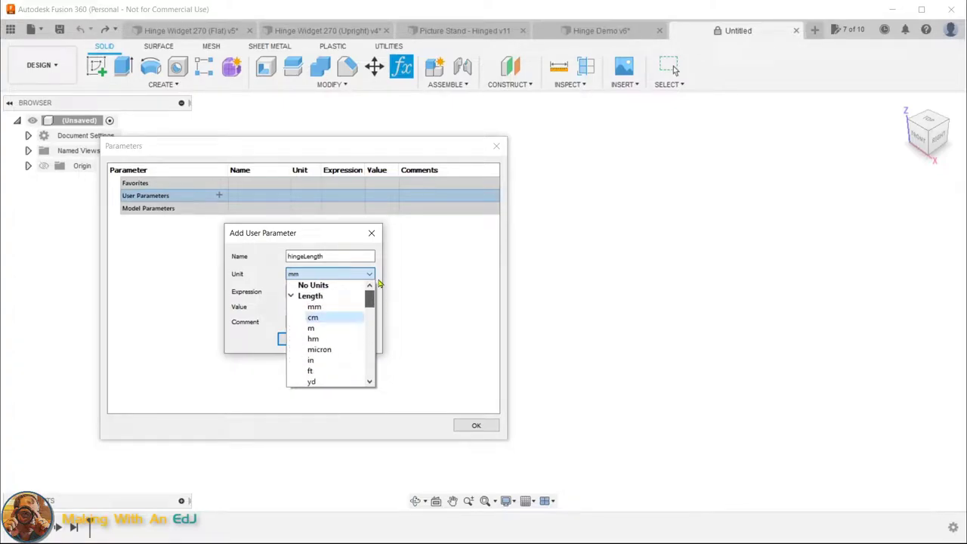
{"action": "left_click", "coordinate": [292, 297]}
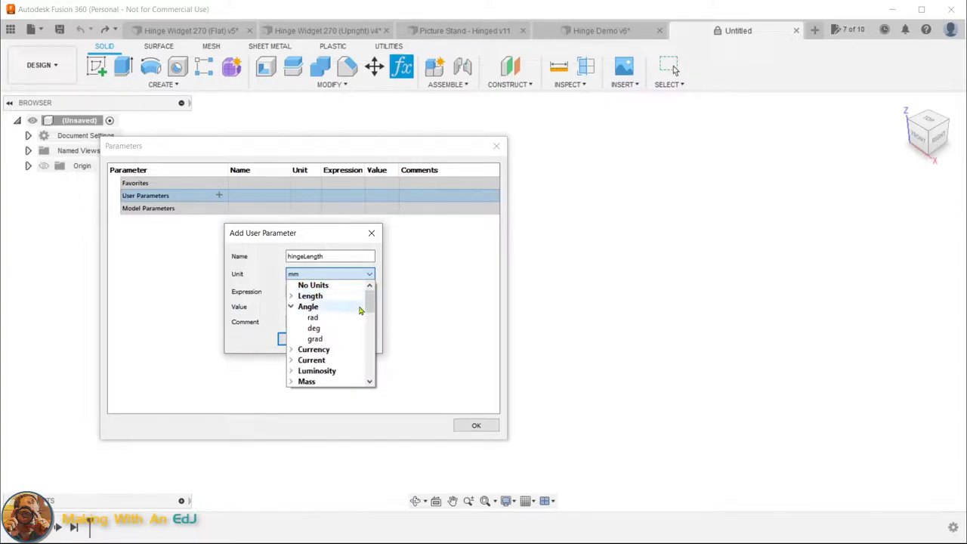
{"action": "left_click", "coordinate": [403, 298]}
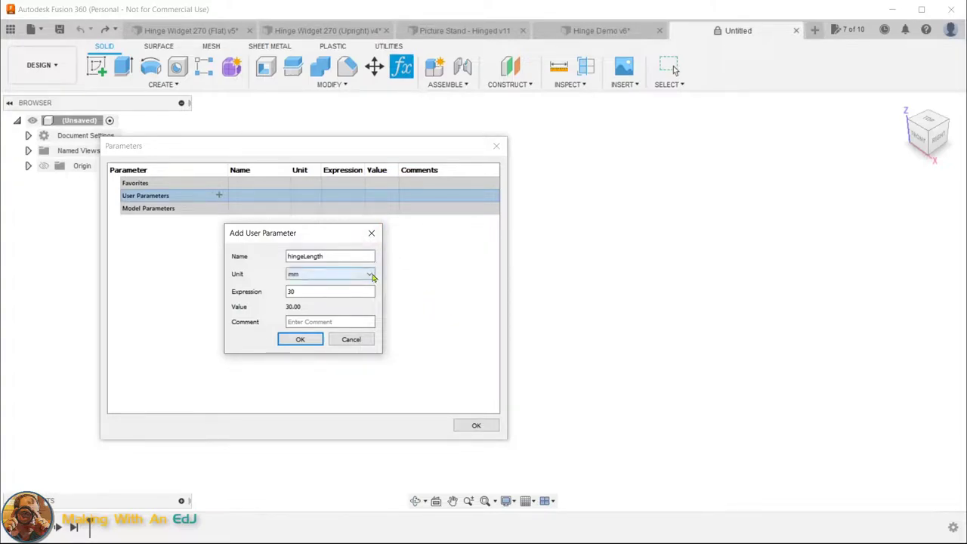
{"action": "left_click", "coordinate": [303, 339]}
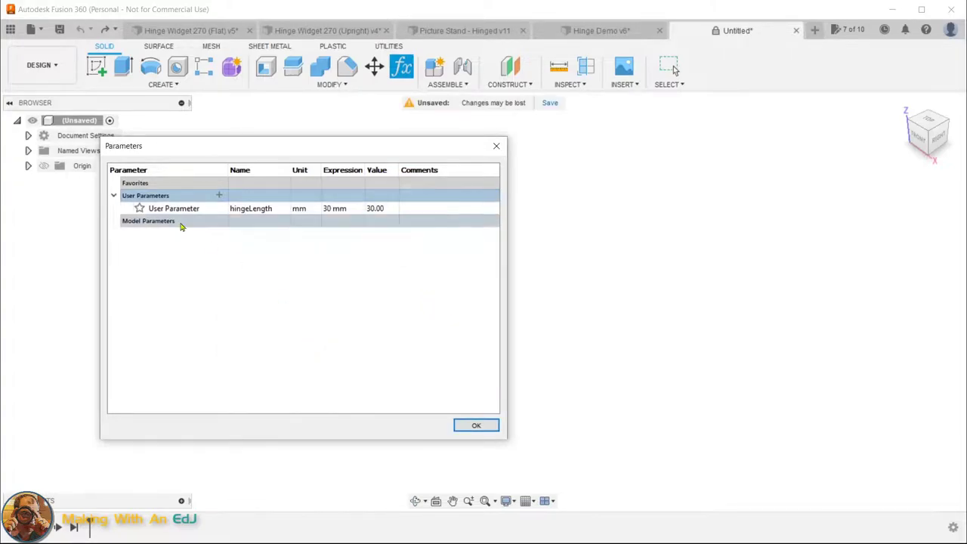
Add a user parameter wallThickness of 3 mm with the comment "make this larger for a beefier hinge"
{"action": "left_click", "coordinate": [218, 197]}
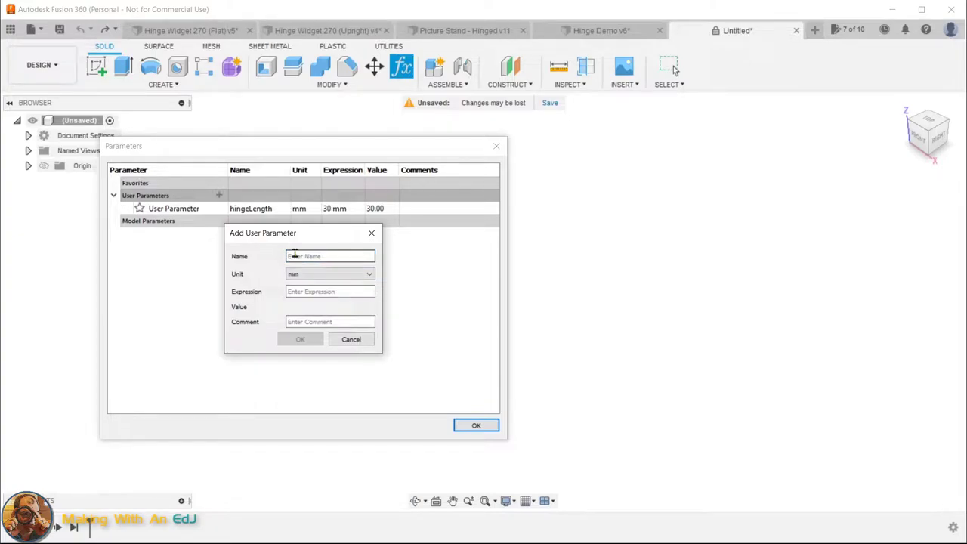
{"action": "type", "text": "wallThickness"}
{"action": "left_click", "coordinate": [302, 292]}
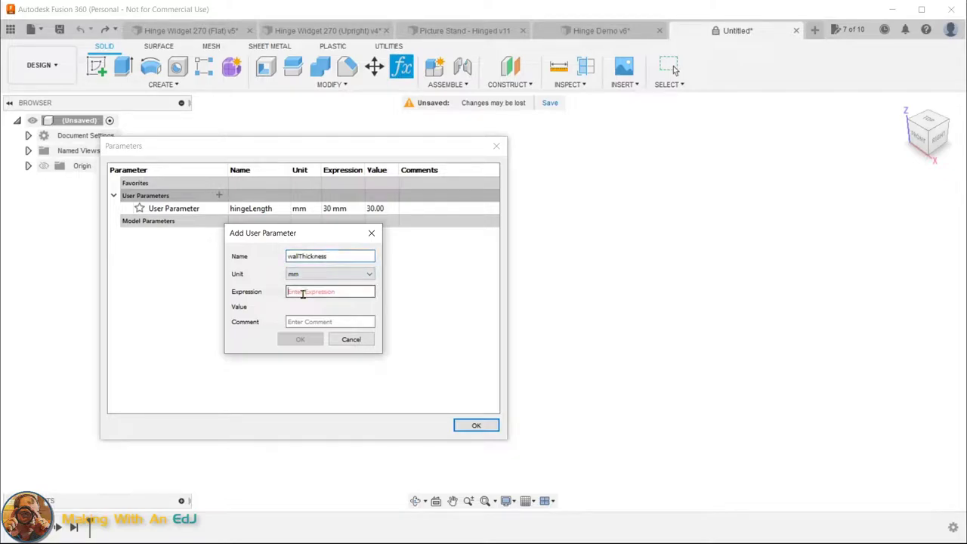
{"action": "type", "text": "3"}
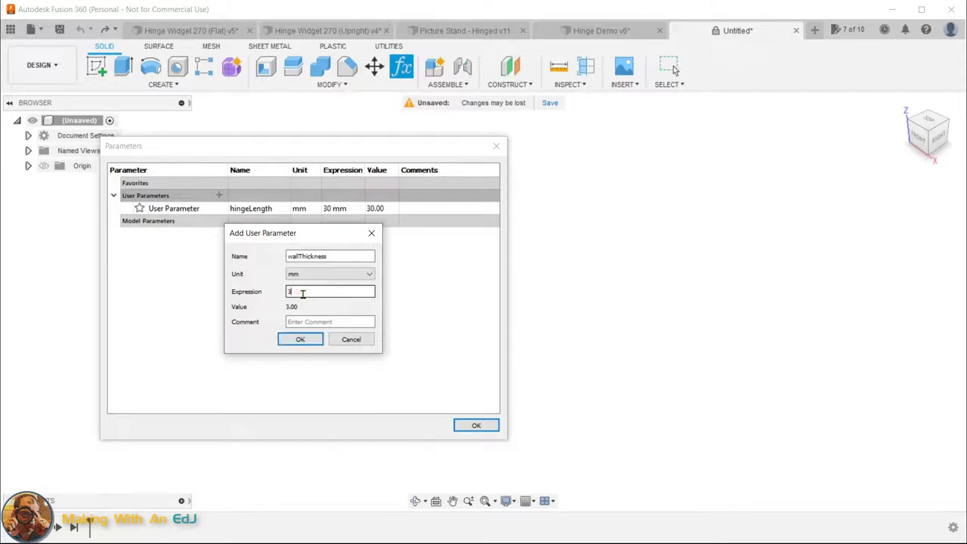
{"action": "left_click", "coordinate": [307, 322]}
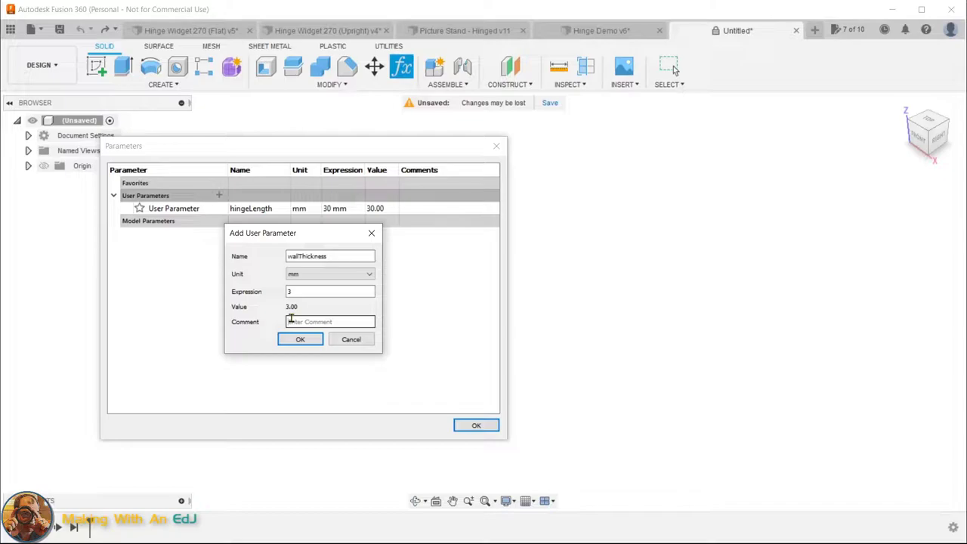
{"action": "type", "text": "Make th"}
{"action": "type", "text": "is larger for a bee"}
{"action": "type", "text": "fier hinge"}
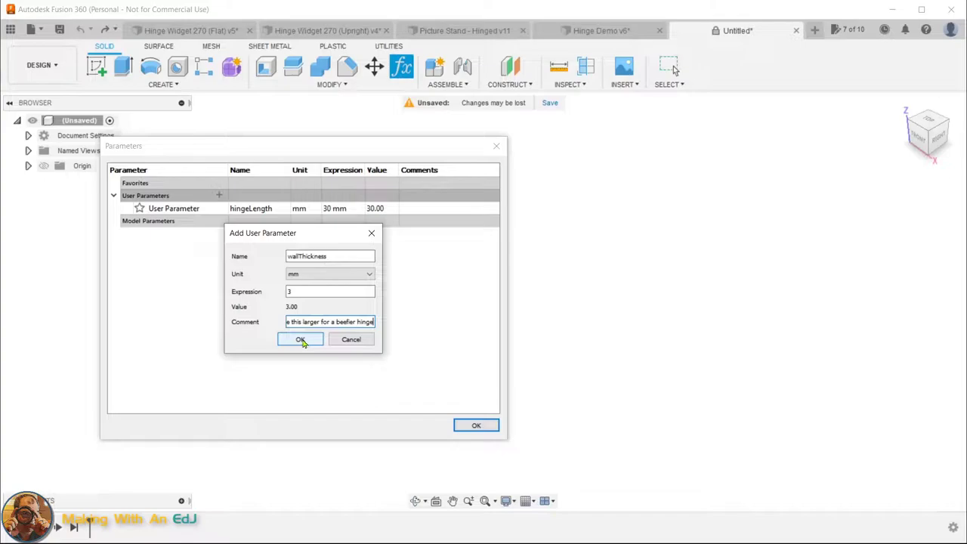
{"action": "left_click", "coordinate": [302, 340]}
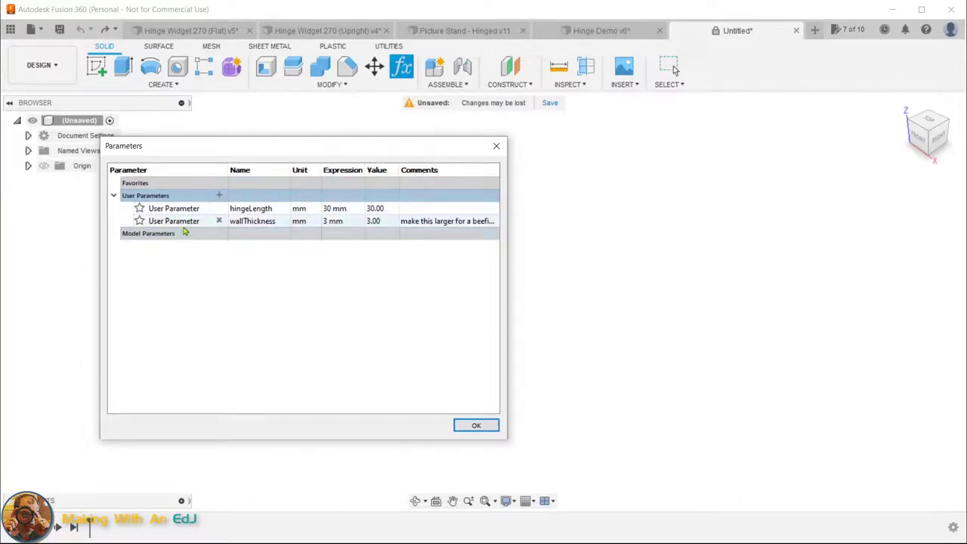
Add a user parameter clearance of 0.5 mm with the comment "Ok to lower this if your printer can handle it." and accept the parameters
{"action": "left_click", "coordinate": [218, 197]}
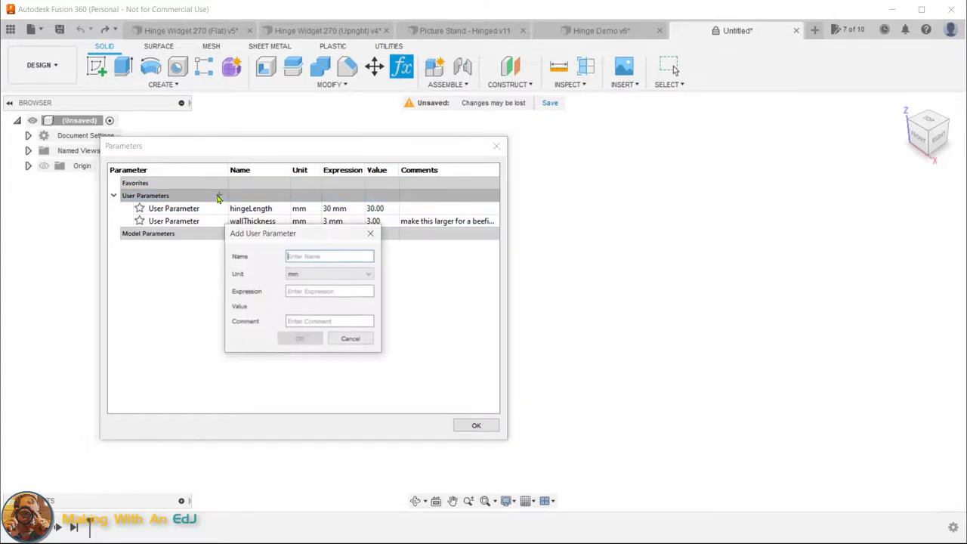
{"action": "type", "text": "clearance"}
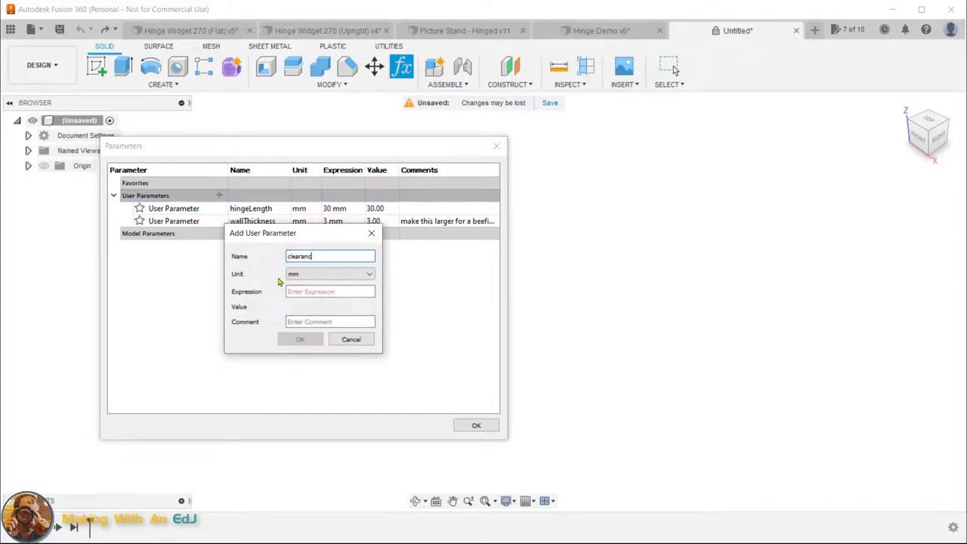
{"action": "left_click", "coordinate": [301, 292]}
{"action": "type", "text": "0.5"}
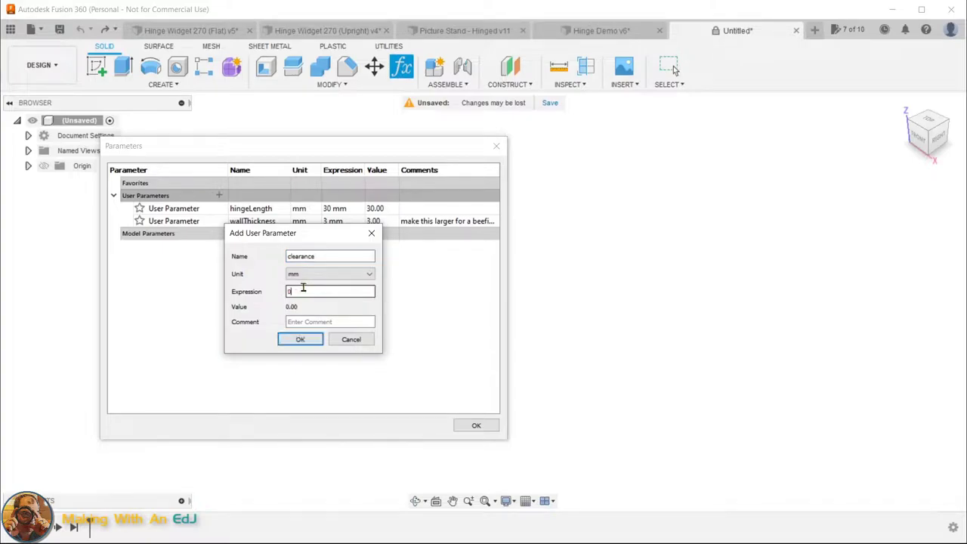
{"action": "left_click", "coordinate": [309, 324]}
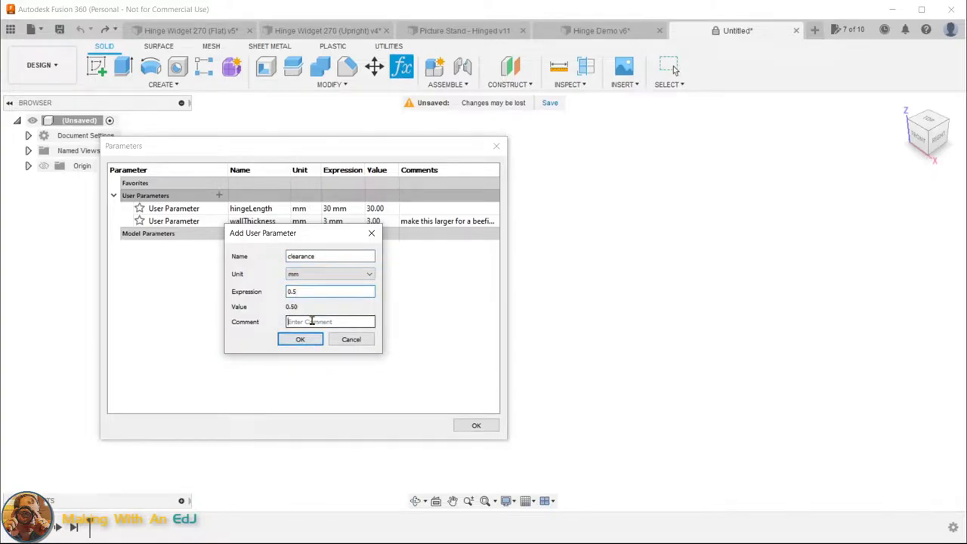
{"action": "type", "text": "lower"}
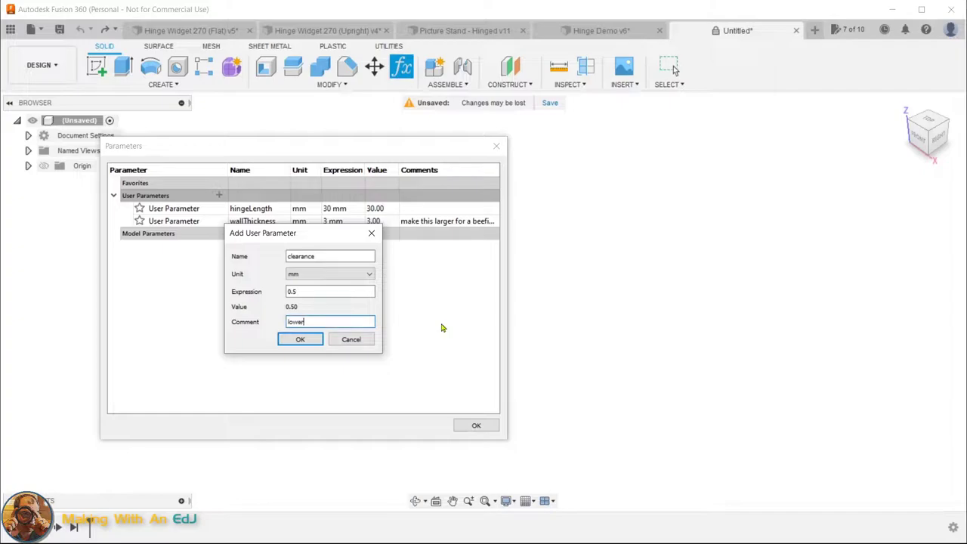
{"action": "type", "text": " this if your printer can handle it."}
{"action": "key", "text": "Home"}
{"action": "type", "text": "Ok to"}
{"action": "key", "text": "Return"}
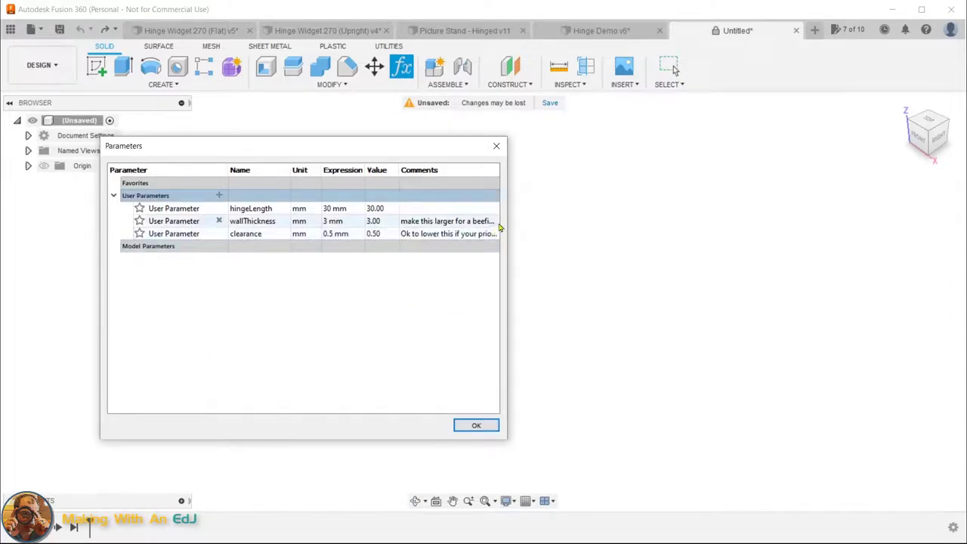
{"action": "left_click", "coordinate": [476, 426]}
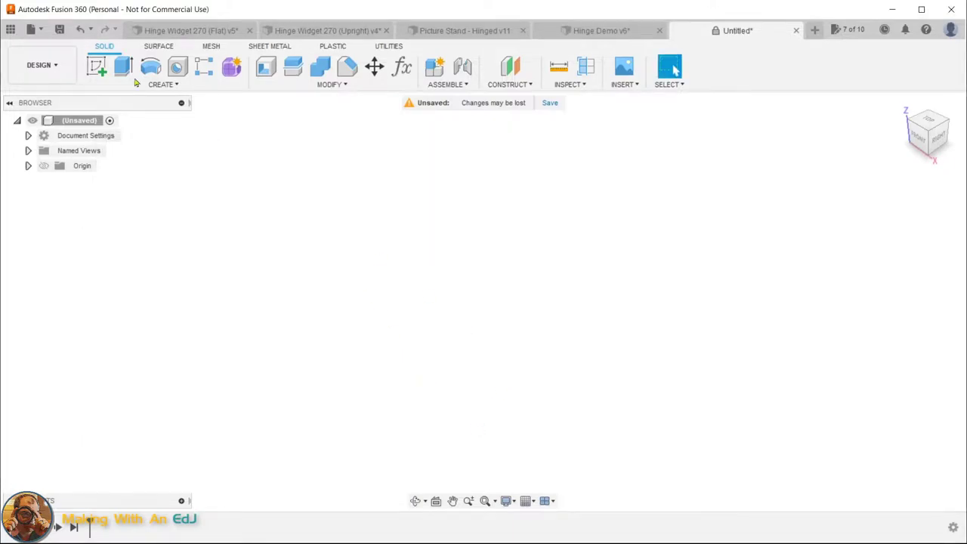
Start a sketch on the front plane and begin a center-diameter circle at the origin
{"action": "left_click", "coordinate": [99, 76]}
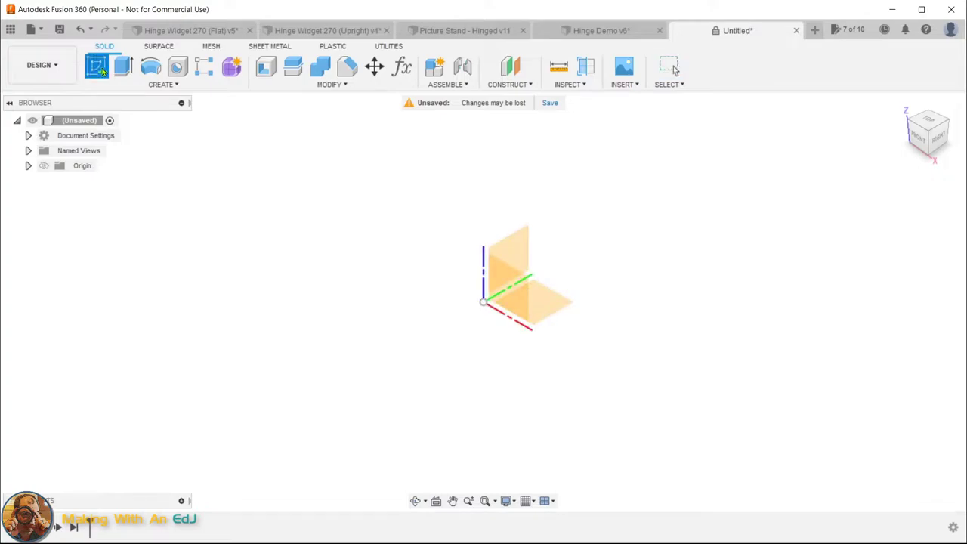
{"action": "left_click", "coordinate": [515, 293]}
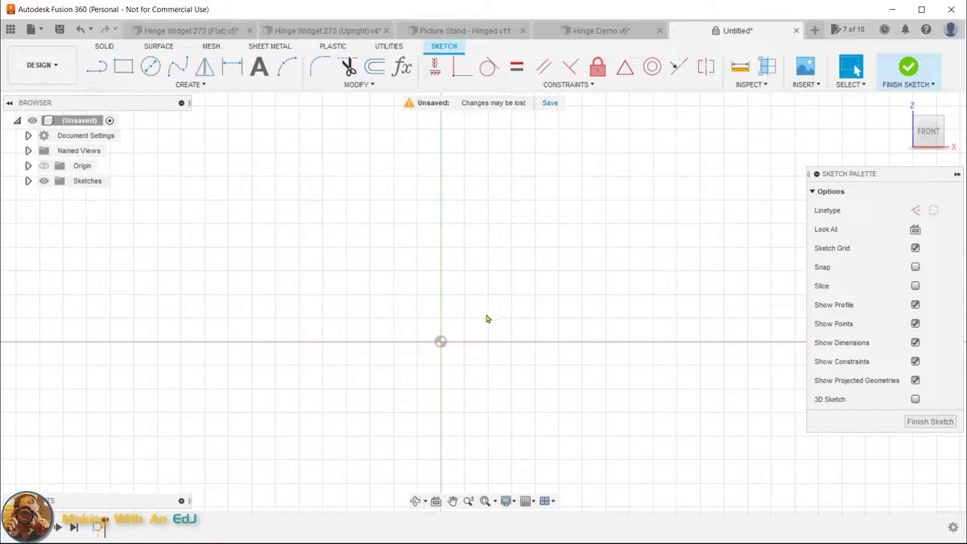
{"action": "left_click", "coordinate": [198, 89]}
{"action": "mouse_move", "coordinate": [162, 126]}
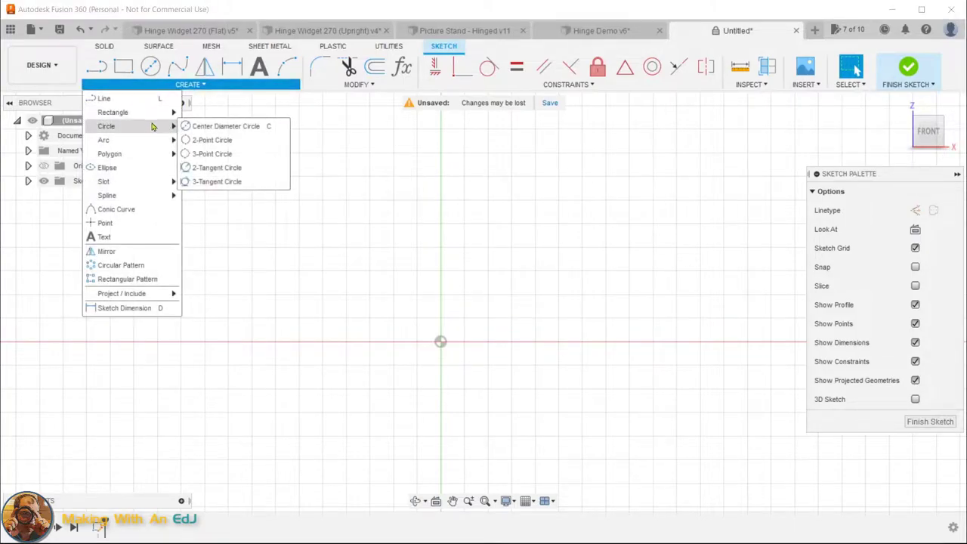
{"action": "left_click", "coordinate": [201, 130]}
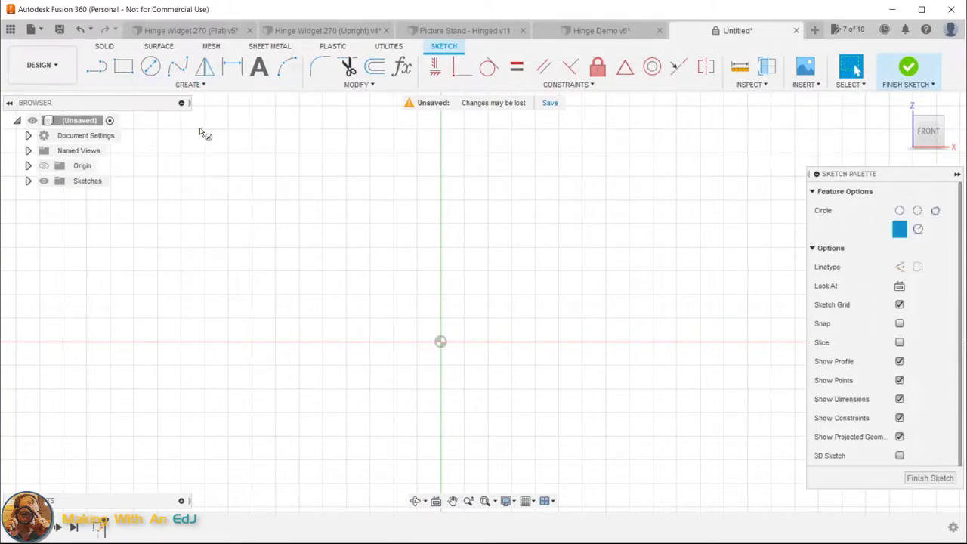
{"action": "left_click", "coordinate": [441, 343]}
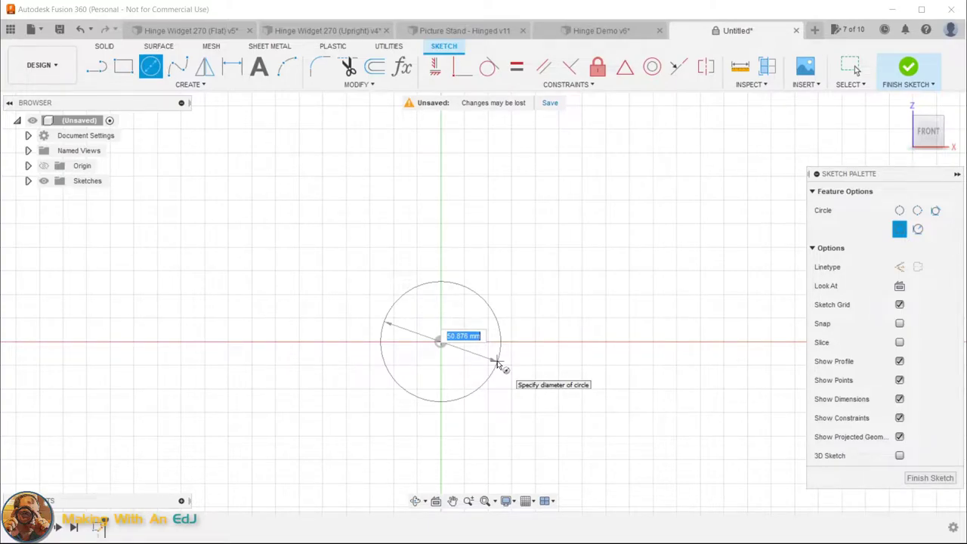
Set the circle's diameter to wallThickness*2+clearance and finish the circle
{"action": "type", "text": "wall"}
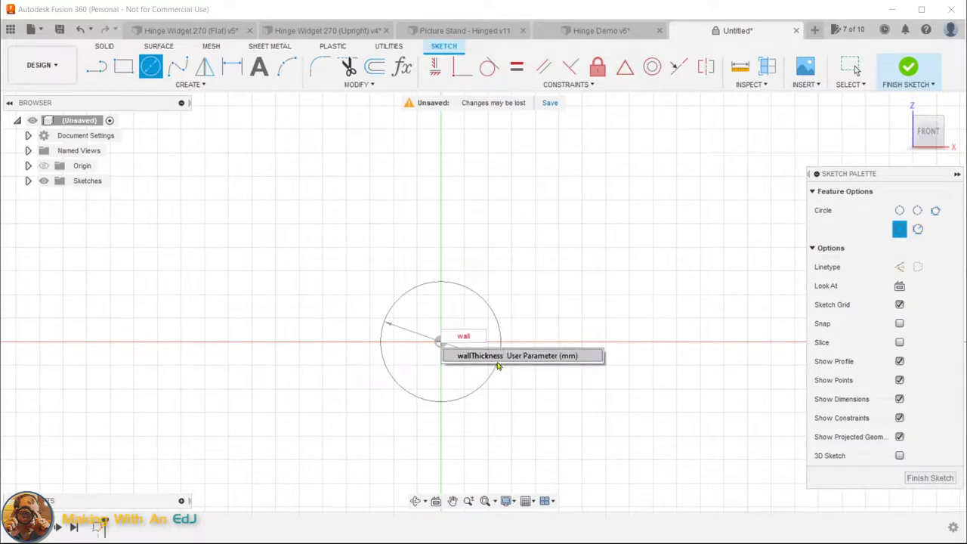
{"action": "left_click", "coordinate": [498, 360]}
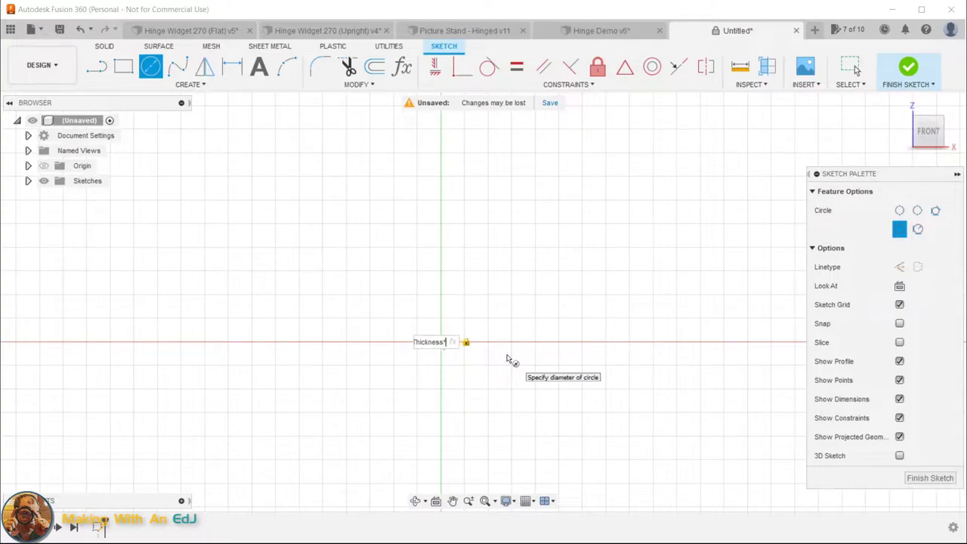
{"action": "type", "text": "*2"}
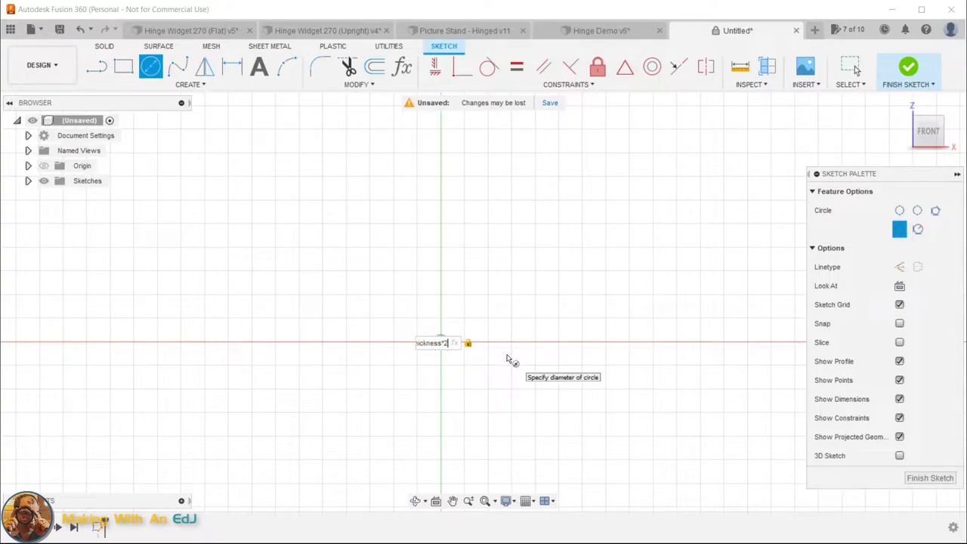
{"action": "type", "text": "+clea"}
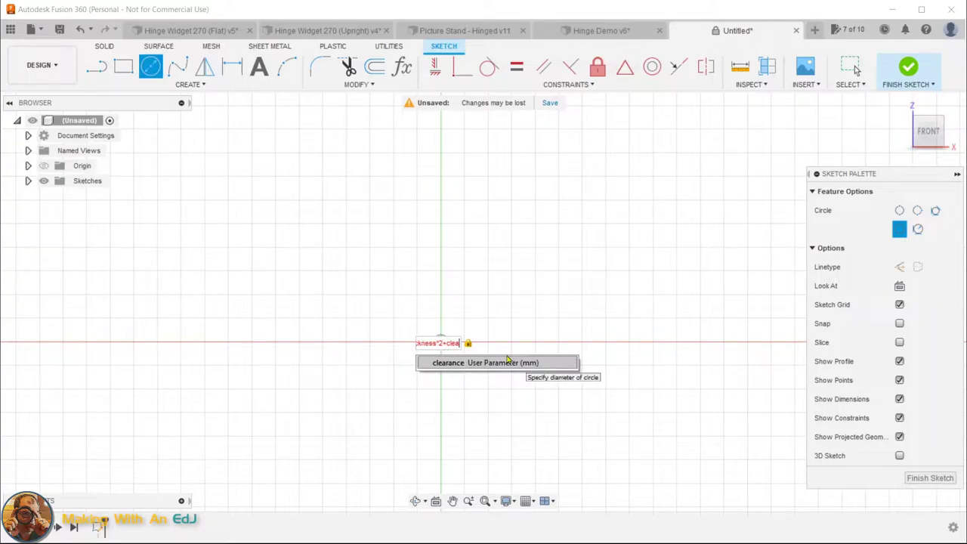
{"action": "left_click", "coordinate": [507, 363]}
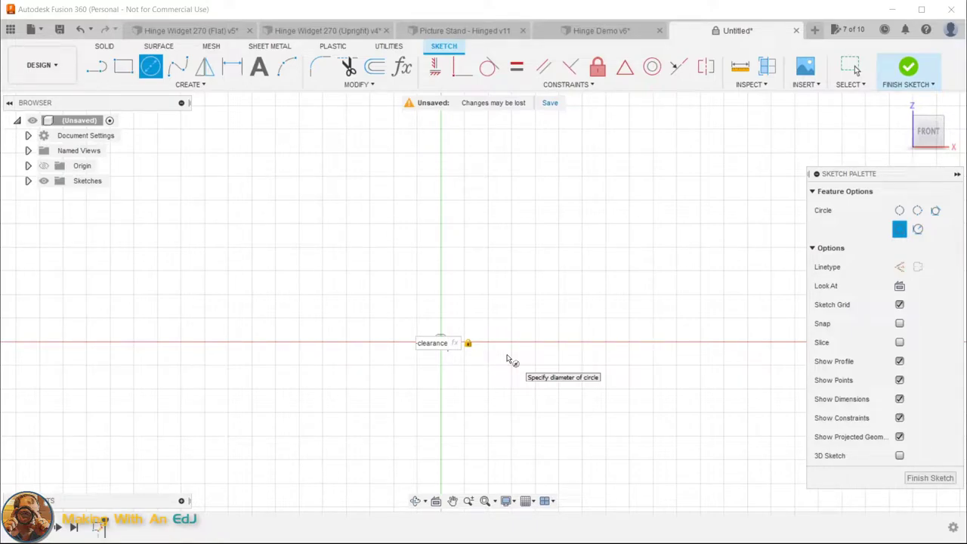
{"action": "key", "text": "Return"}
{"action": "key", "text": "Escape"}
Offset the circle inward by the clearance parameter, entered as -clearance
{"action": "scroll", "coordinate": [449, 353], "scroll_direction": "up", "scroll_amount": 5}
{"action": "scroll", "coordinate": [448, 353], "scroll_direction": "up", "scroll_amount": 2}
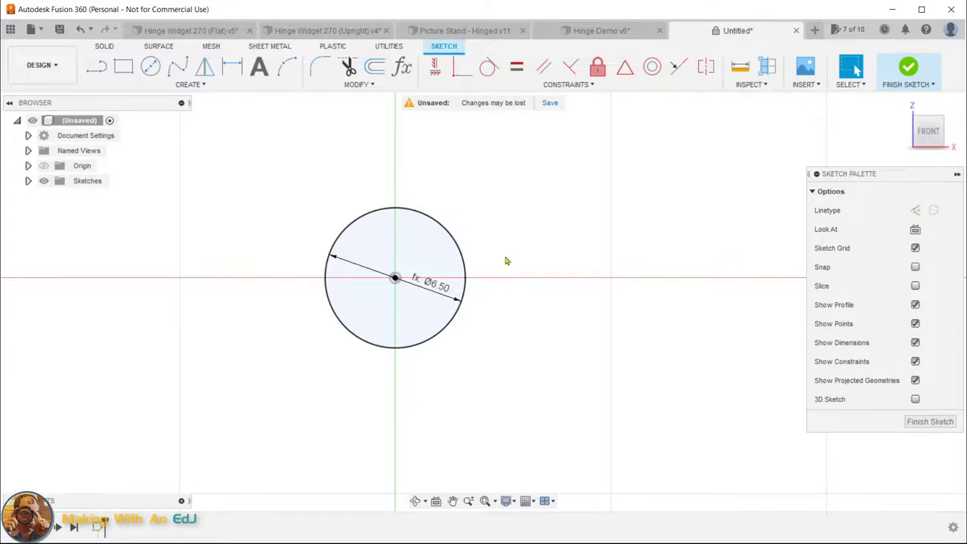
{"action": "key", "text": "o"}
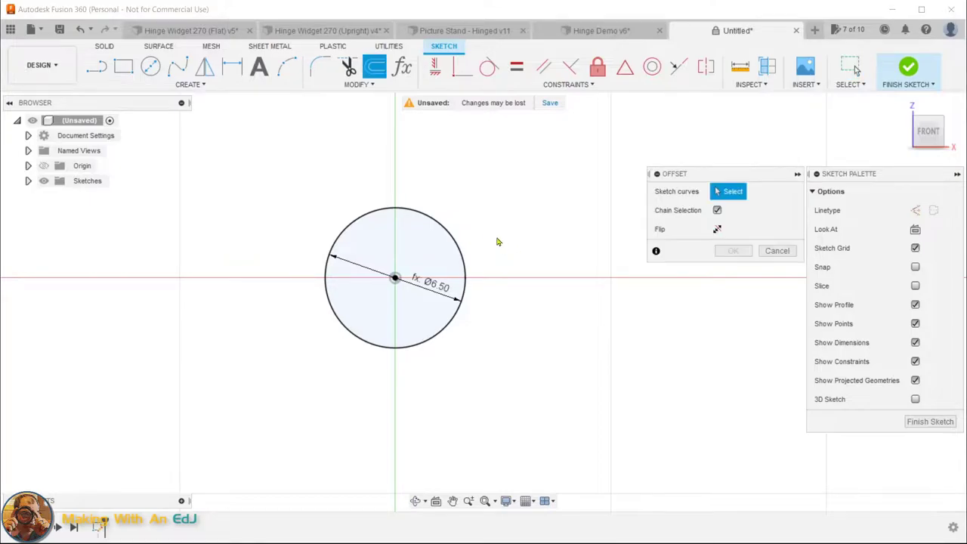
{"action": "left_click", "coordinate": [459, 247]}
{"action": "left_click_drag", "start_coordinate": [479, 225], "coordinate": [443, 251]}
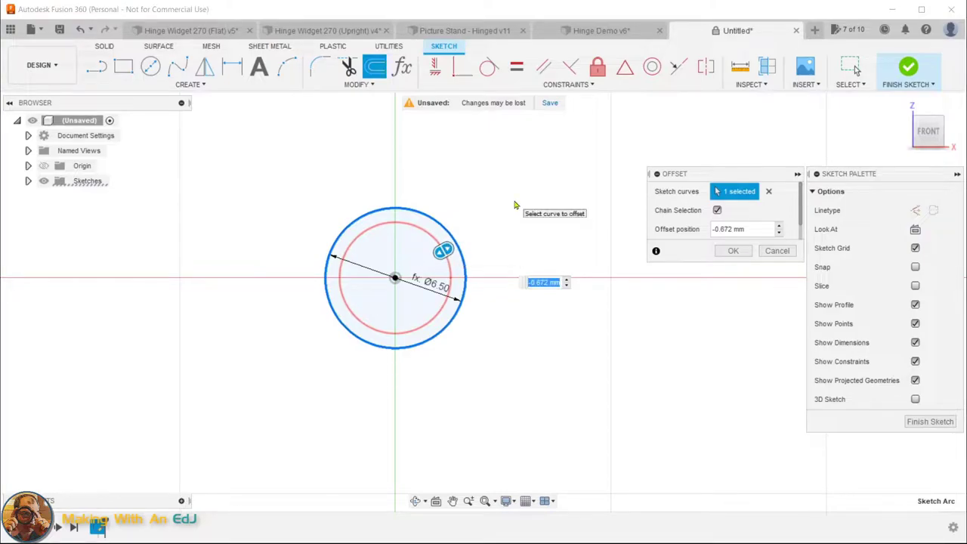
{"action": "key", "text": "BackSpace"}
{"action": "type", "text": "-cl"}
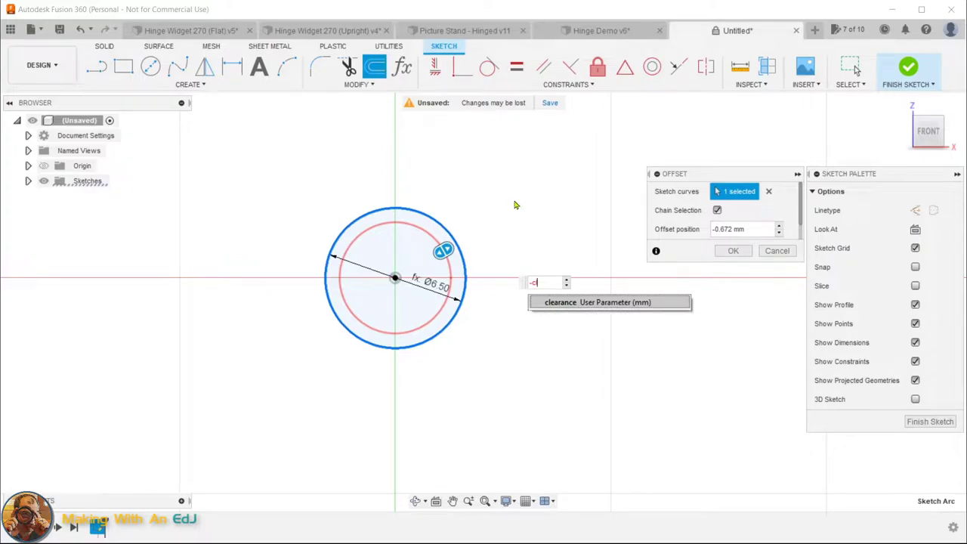
{"action": "key", "text": "Return"}
{"action": "key", "text": "Return"}
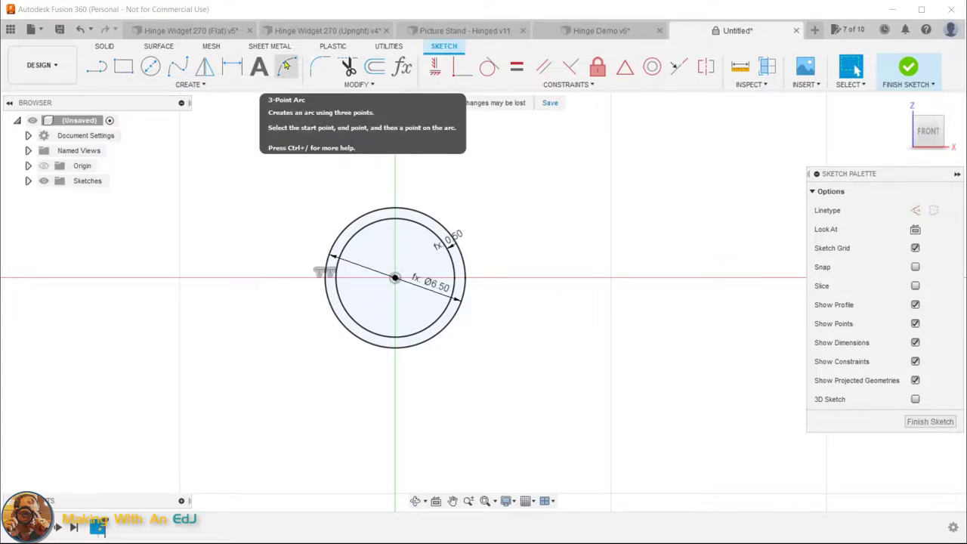
Sketch a center-point arc about 4.05 mm in radius around the origin, spanning the half below the horizontal axis outside the circles
{"action": "left_click", "coordinate": [282, 67]}
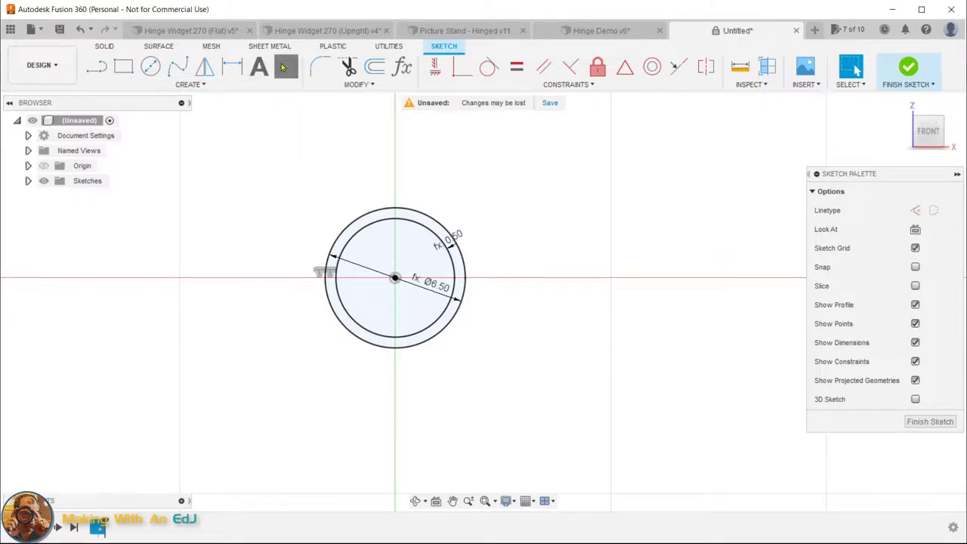
{"action": "left_click", "coordinate": [206, 85]}
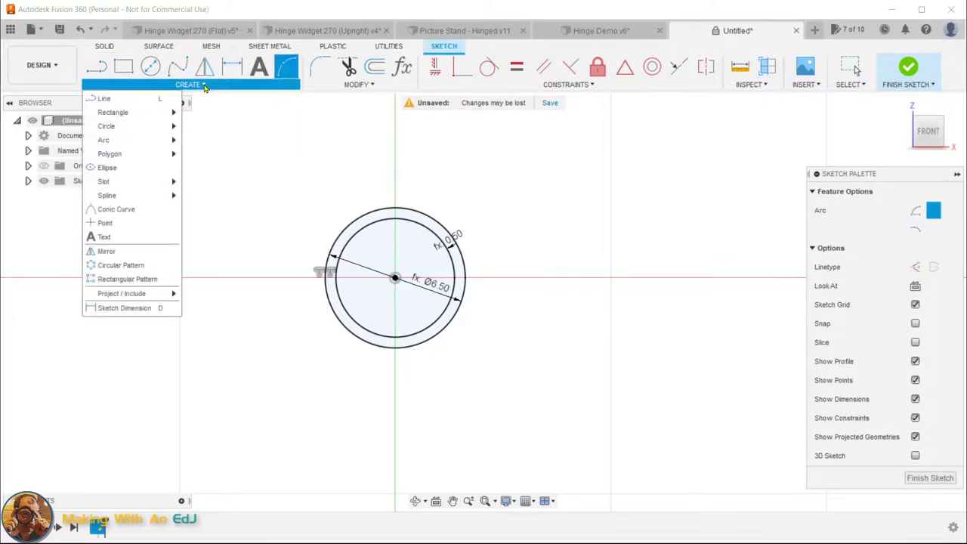
{"action": "mouse_move", "coordinate": [175, 139]}
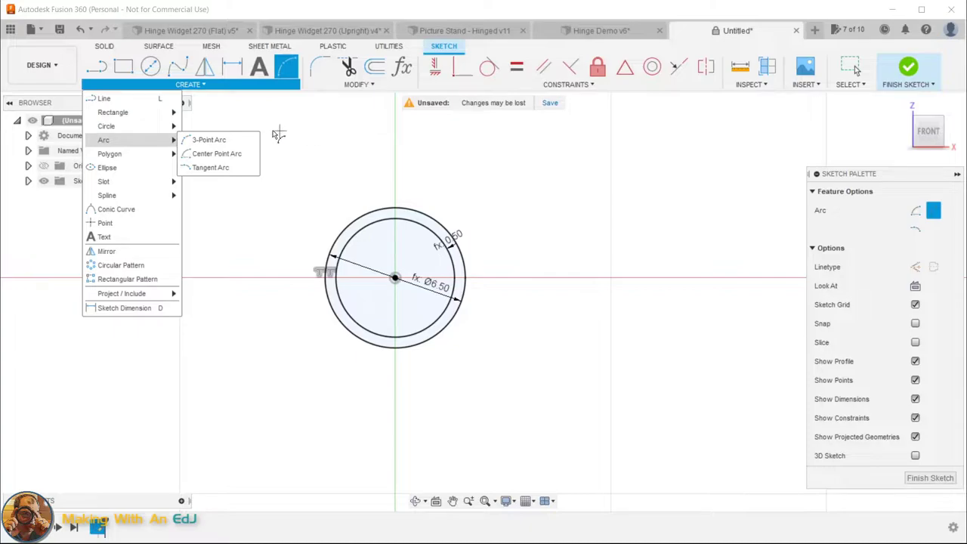
{"action": "left_click", "coordinate": [290, 68]}
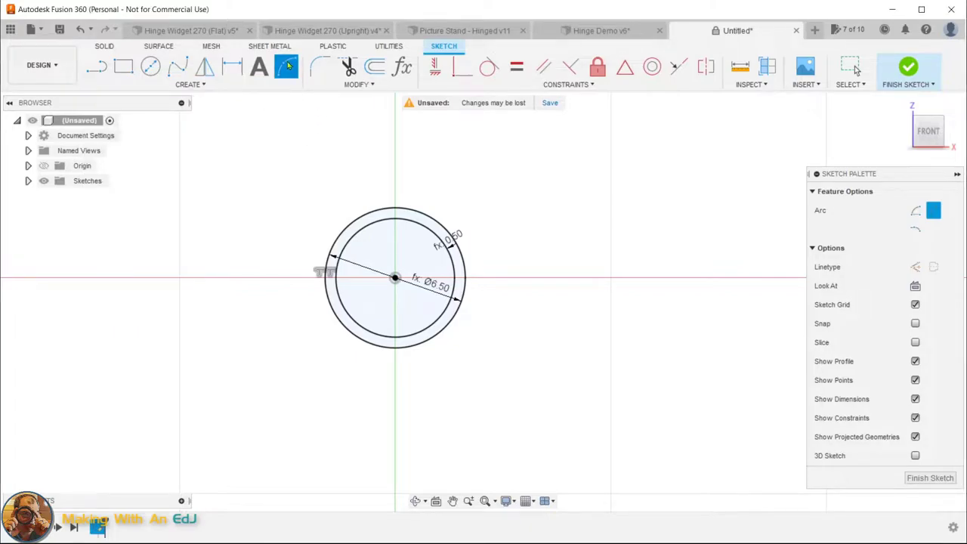
{"action": "left_click", "coordinate": [916, 217]}
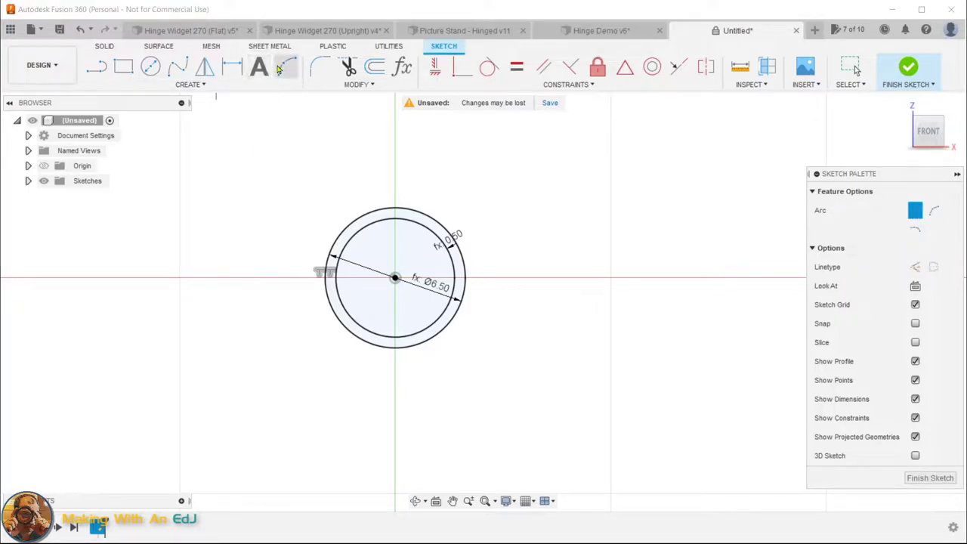
{"action": "left_click", "coordinate": [167, 85]}
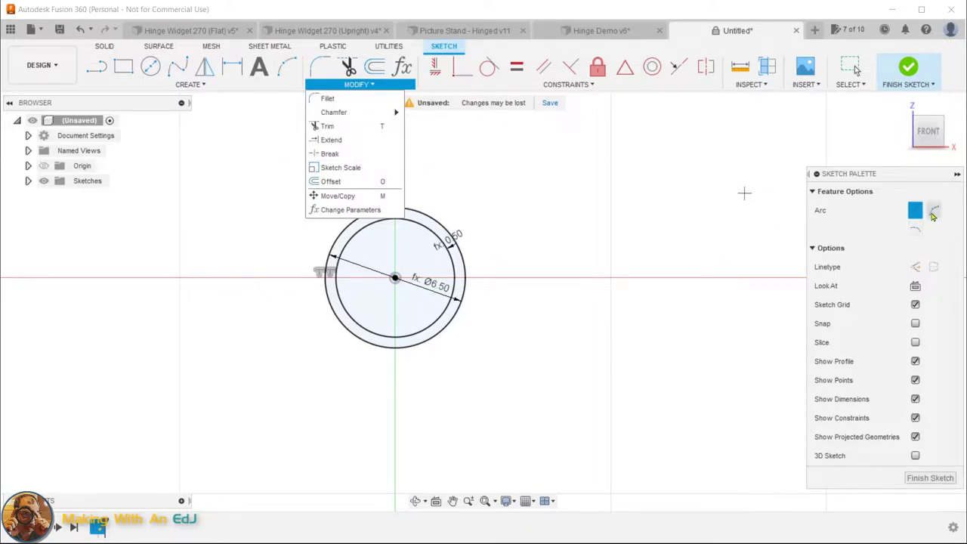
{"action": "left_click", "coordinate": [394, 279]}
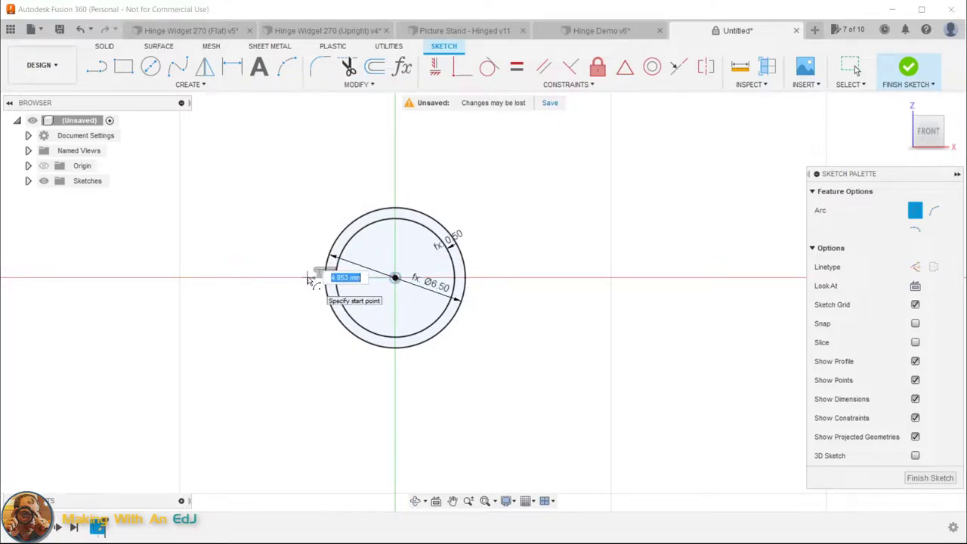
{"action": "left_click", "coordinate": [309, 279]}
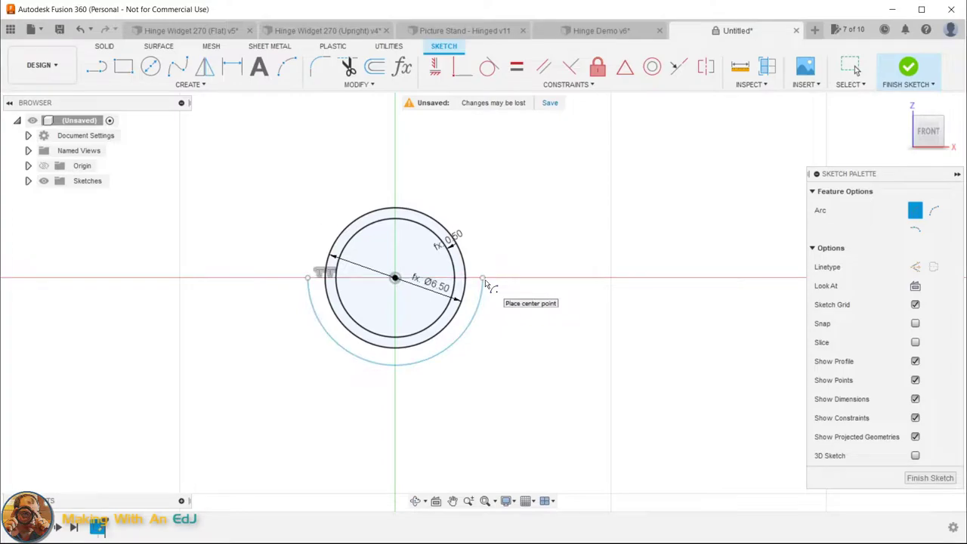
Dimension the gap between the outer circle and the arc, linking it to the clearance parameter
{"action": "key", "text": "d"}
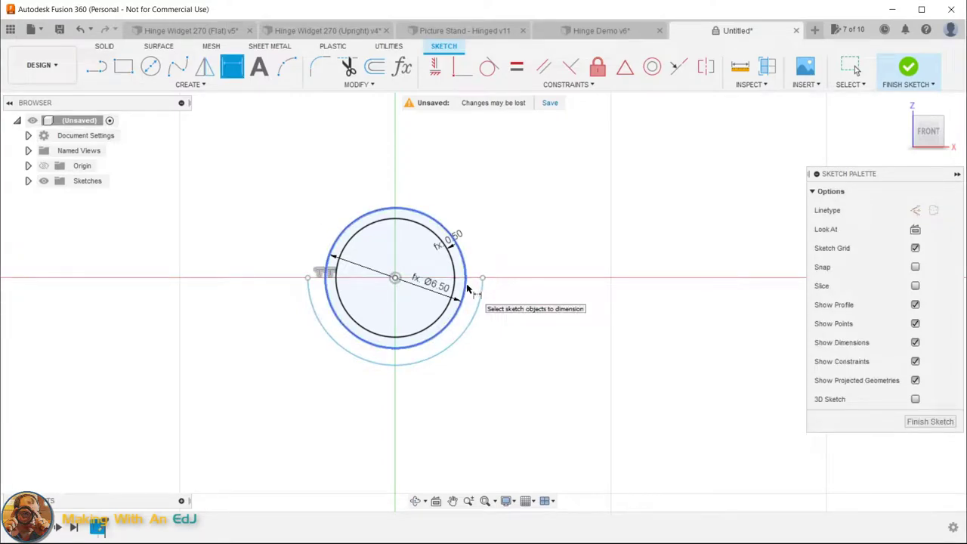
{"action": "left_click", "coordinate": [467, 289]}
{"action": "left_click", "coordinate": [484, 285]}
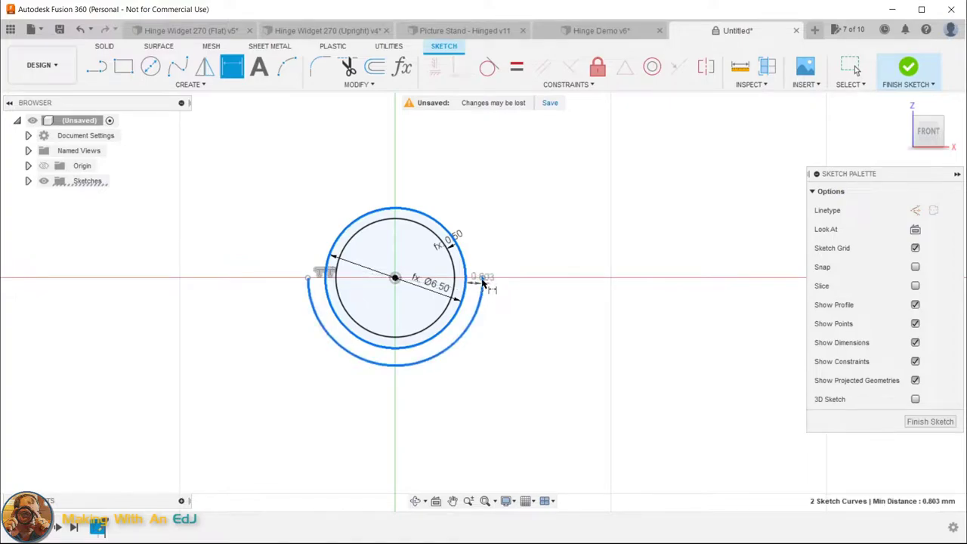
{"action": "left_click", "coordinate": [480, 261]}
{"action": "type", "text": "0.5"}
{"action": "key", "text": "Return"}
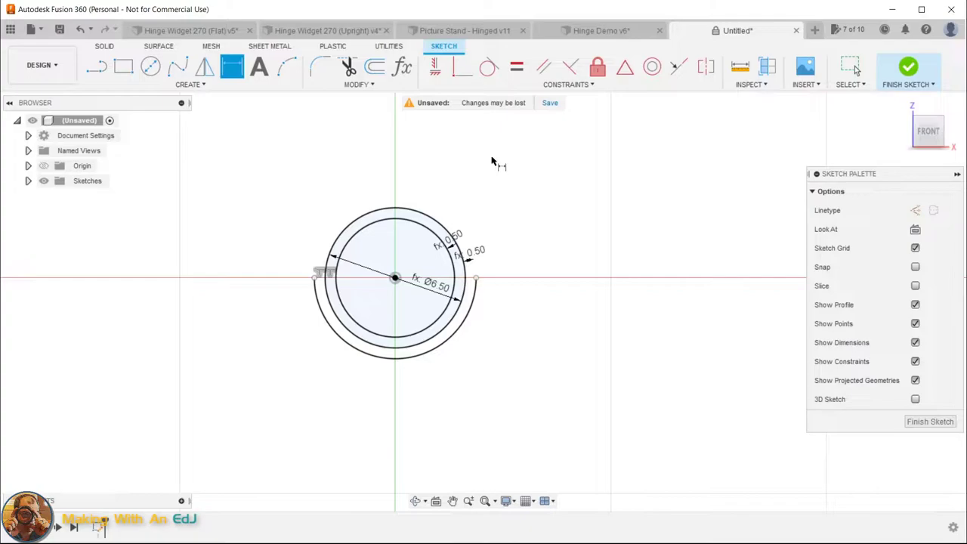
Set the clearance parameter to 0.3 mm, with the parameters dialog moved and narrowed to keep the sketch in view
{"action": "left_click", "coordinate": [404, 68]}
{"action": "left_click_drag", "start_coordinate": [323, 106], "coordinate": [324, 70]}
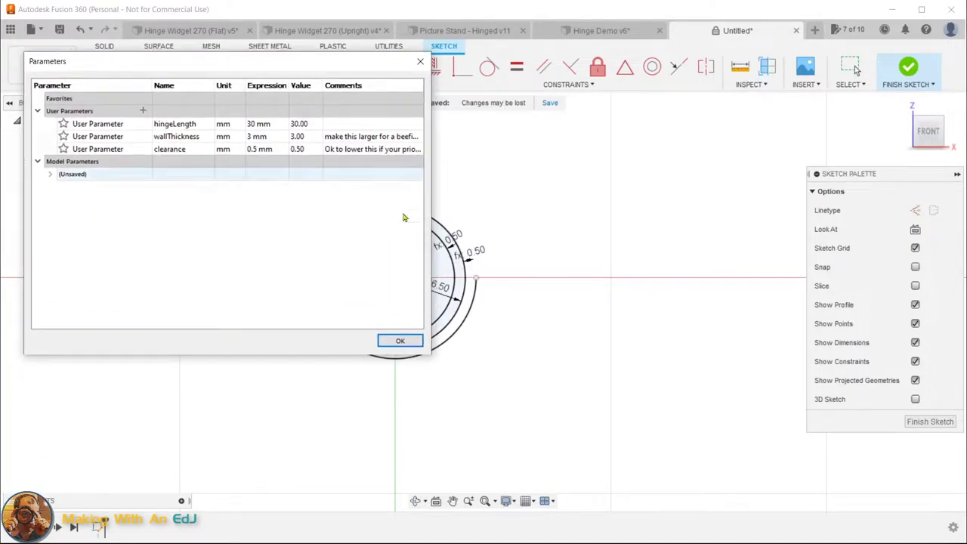
{"action": "left_click_drag", "start_coordinate": [432, 351], "coordinate": [303, 352]}
{"action": "left_click", "coordinate": [216, 149]}
{"action": "type", "text": "0.3"}
{"action": "key", "text": "Return"}
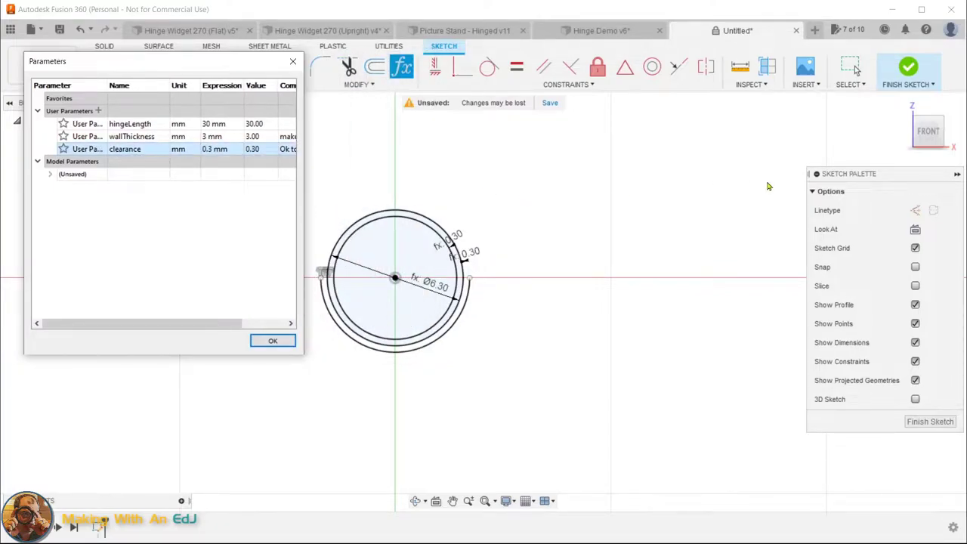
Set the clearance user parameter to 0.5 mm and close the parameters dialog
{"action": "left_click", "coordinate": [216, 149]}
{"action": "type", "text": "0.5"}
{"action": "key", "text": "Return"}
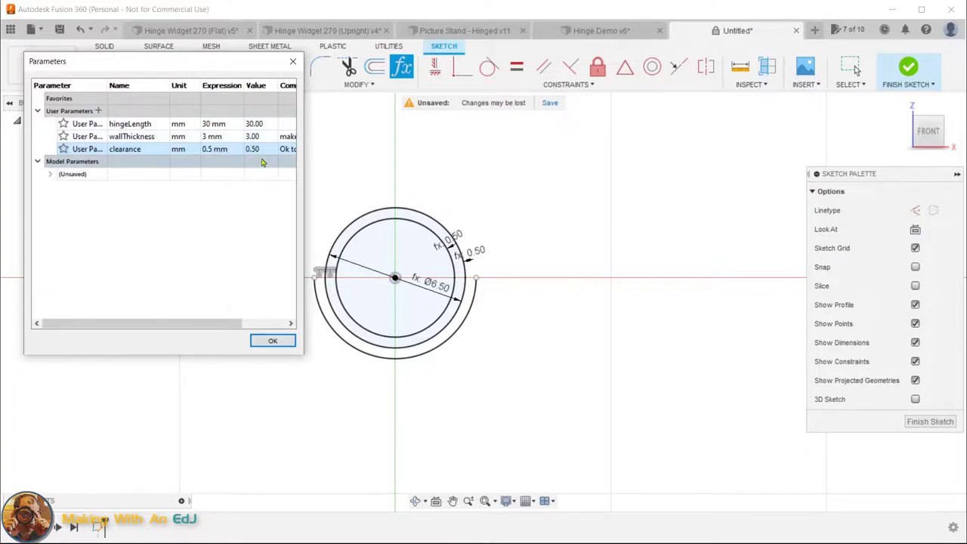
{"action": "left_click", "coordinate": [273, 341]}
Convert the arc below the circles to construction geometry
{"action": "left_click", "coordinate": [449, 343]}
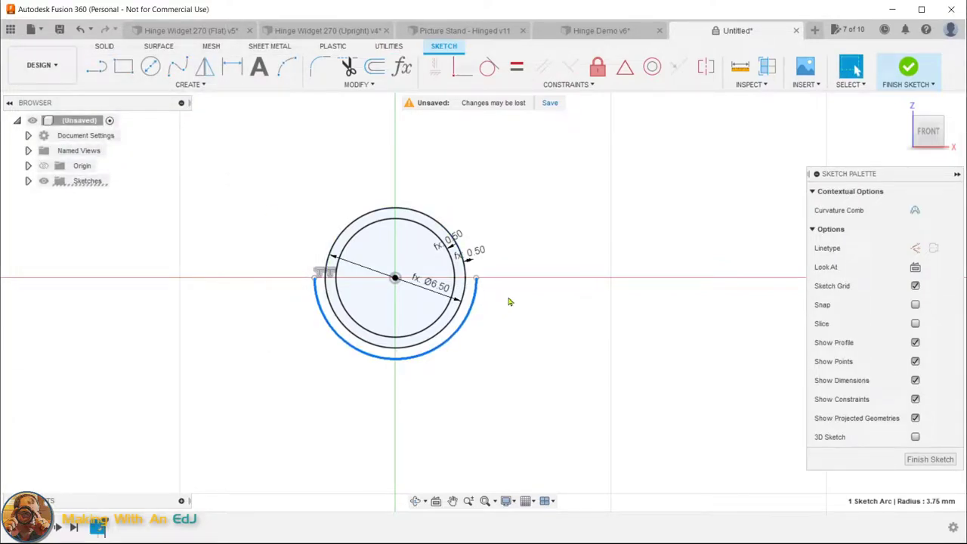
{"action": "key", "text": "x"}
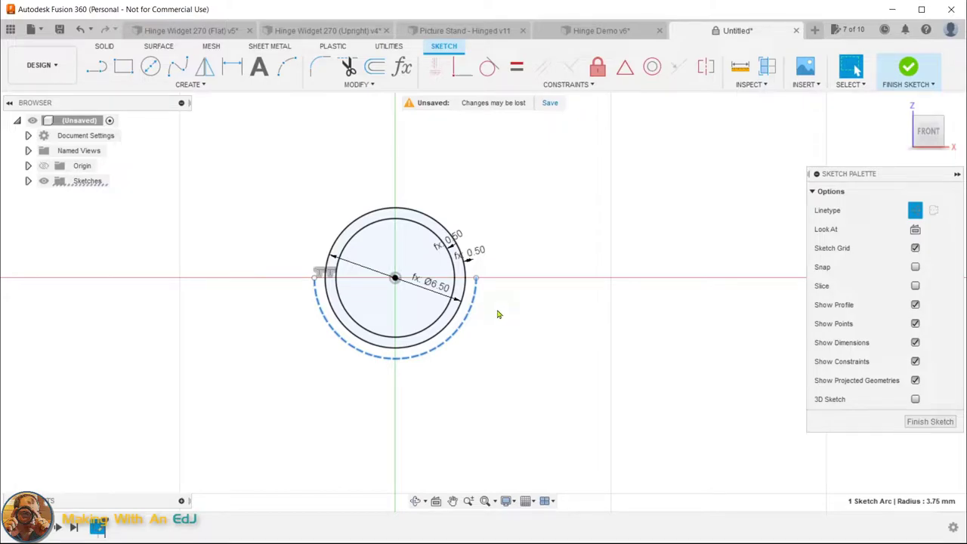
Sketch two horizontal lines from the outer circle's lowest point, about 13 mm to the right and about 10.5 mm to the left
{"action": "key", "text": "l"}
{"action": "left_click", "coordinate": [193, 84]}
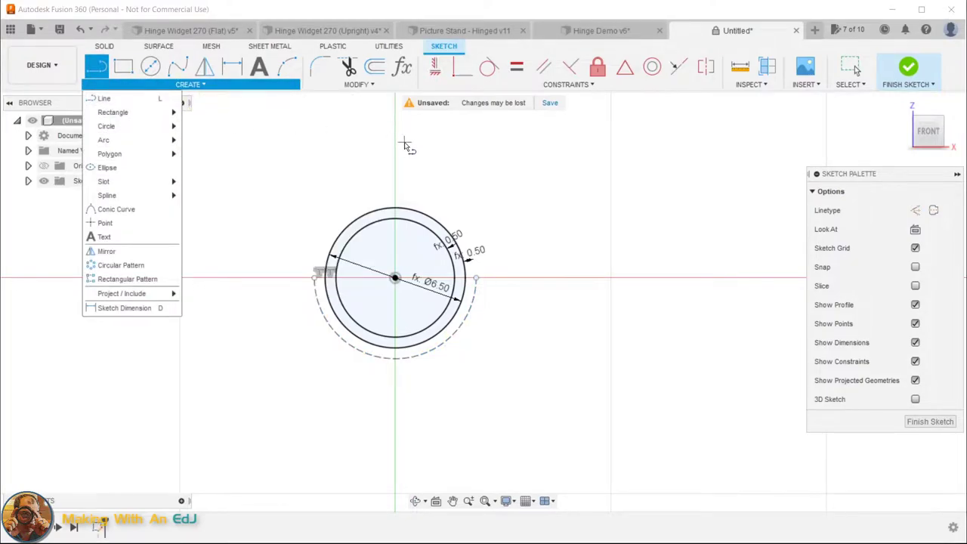
{"action": "left_click", "coordinate": [397, 349]}
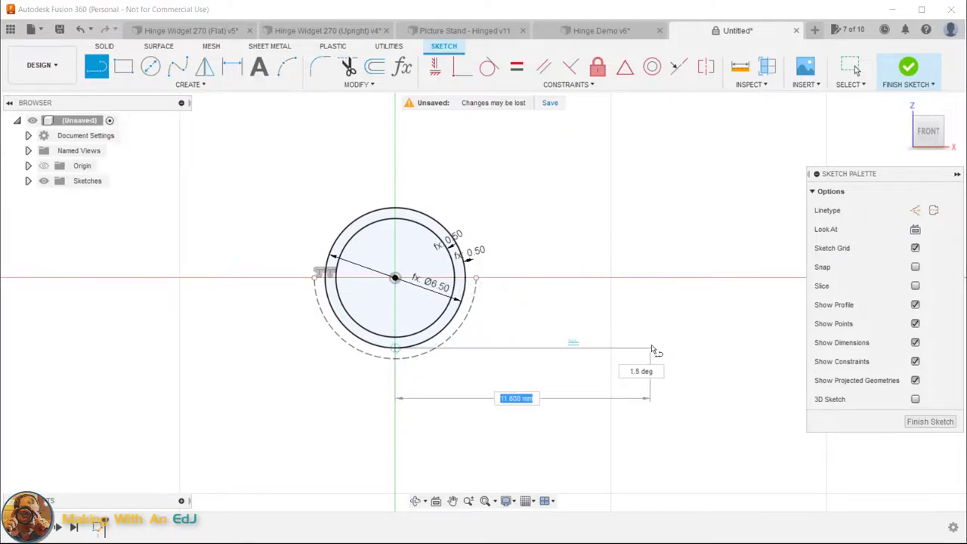
{"action": "left_click", "coordinate": [675, 348]}
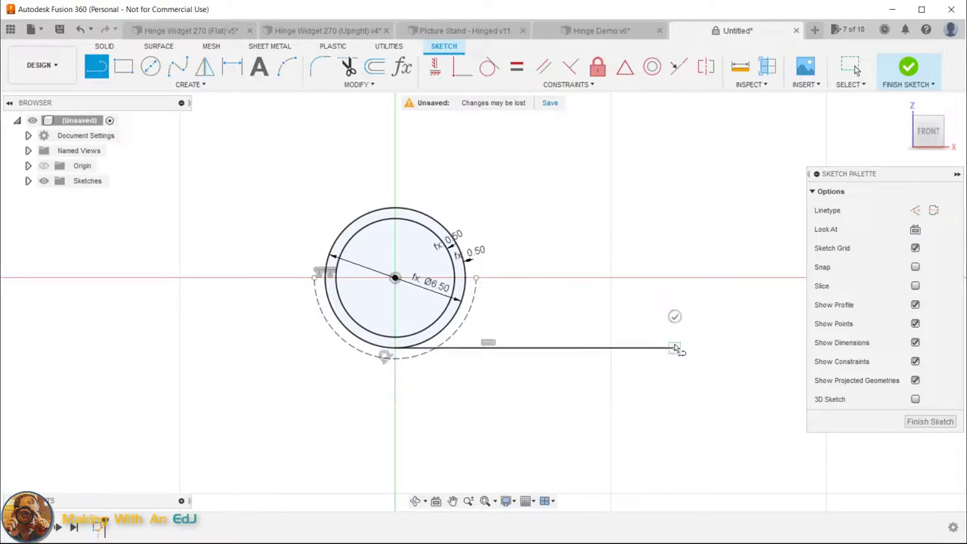
{"action": "key", "text": "Escape"}
{"action": "left_click", "coordinate": [392, 349]}
{"action": "left_click", "coordinate": [167, 348]}
{"action": "key", "text": "Escape"}
Dimension the left base line from its outer end to the circle's lowest point as wallThickness*4
{"action": "key", "text": "d"}
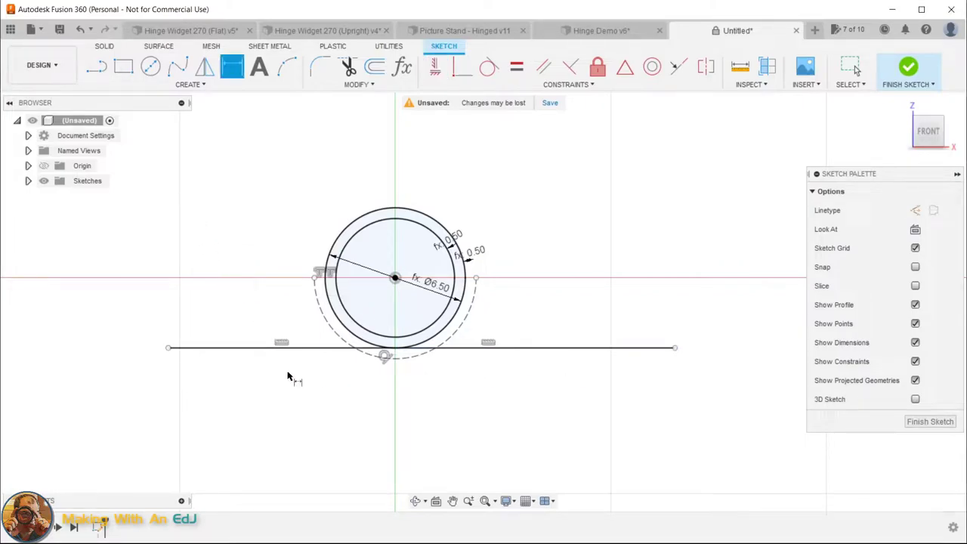
{"action": "left_click", "coordinate": [168, 348]}
{"action": "left_click", "coordinate": [395, 348]}
{"action": "left_click", "coordinate": [271, 406]}
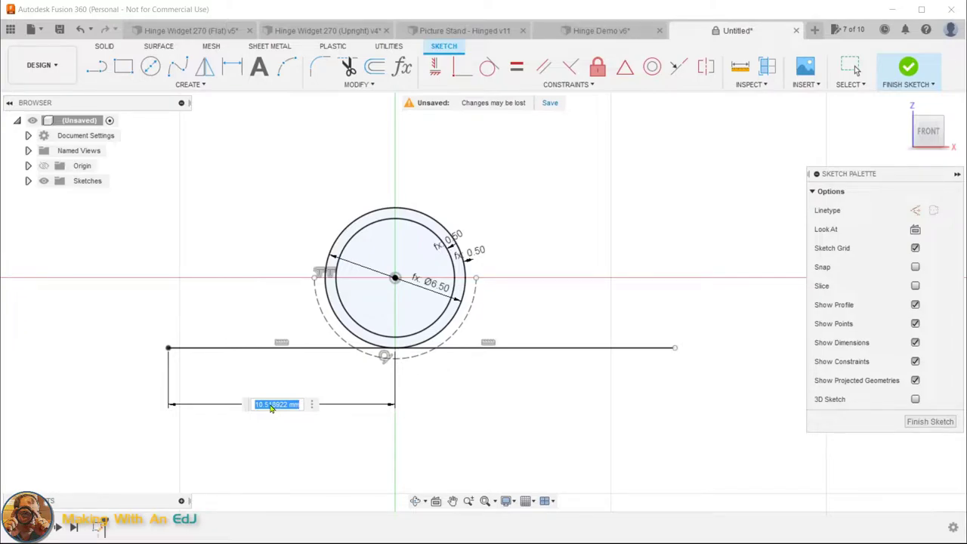
{"action": "type", "text": "w"}
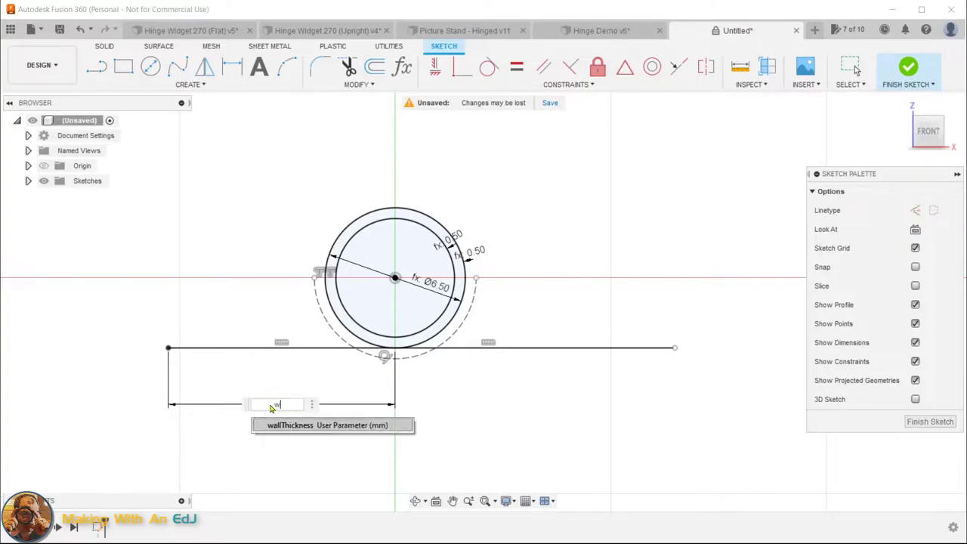
{"action": "type", "text": "all"}
{"action": "key", "text": "Return"}
{"action": "key", "text": "Return"}
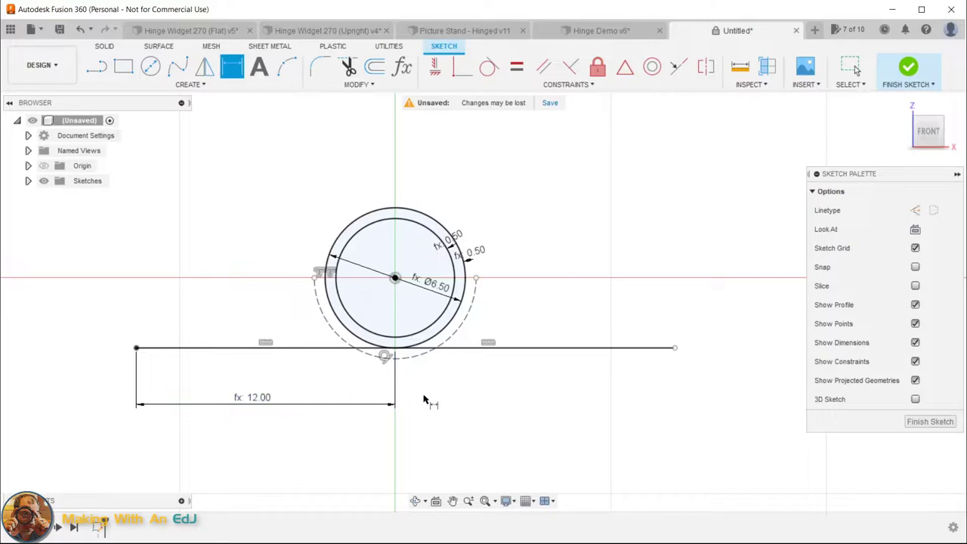
Dimension the right base line's length as wallThickness*4
{"action": "left_click", "coordinate": [562, 349]}
{"action": "left_click", "coordinate": [563, 405]}
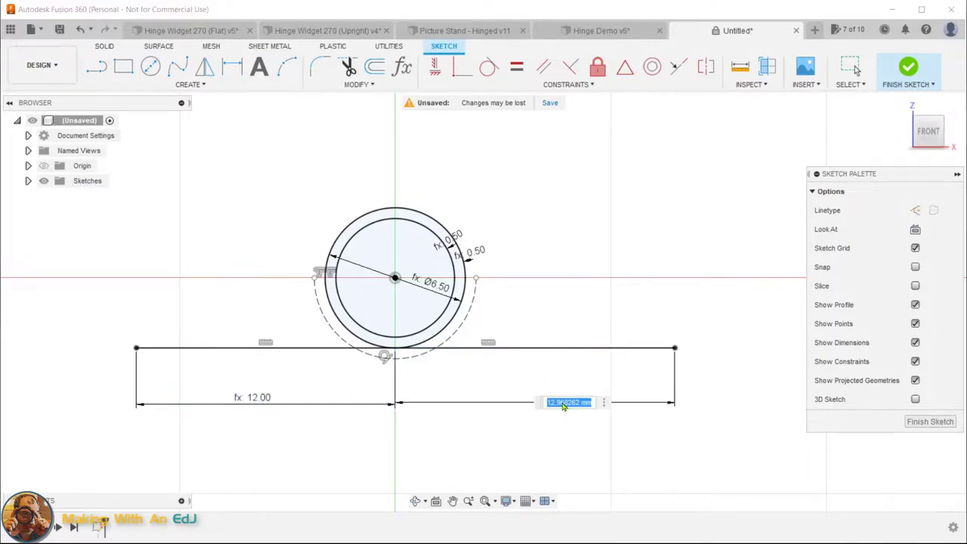
{"action": "type", "text": "wallThickness*4"}
{"action": "key", "text": "Return"}
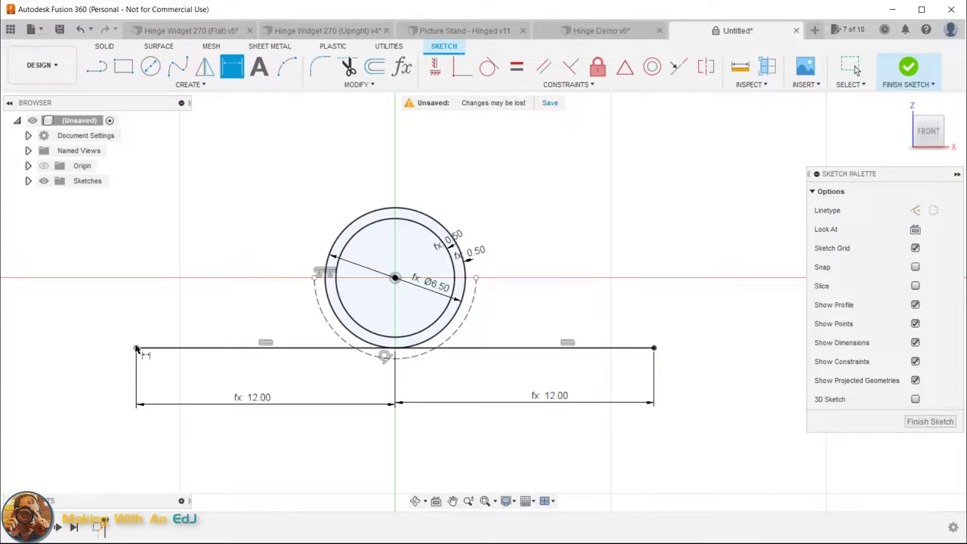
Sketch a vertical line up from each base line's outer end, each continued by a short horizontal line pointing inward toward the circles
{"action": "key", "text": "l"}
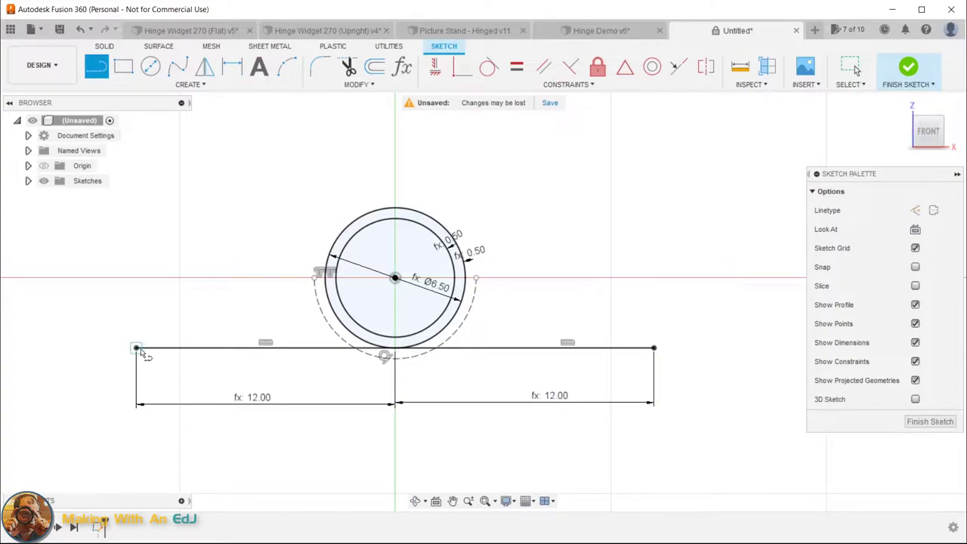
{"action": "left_click", "coordinate": [137, 349]}
{"action": "left_click", "coordinate": [136, 286]}
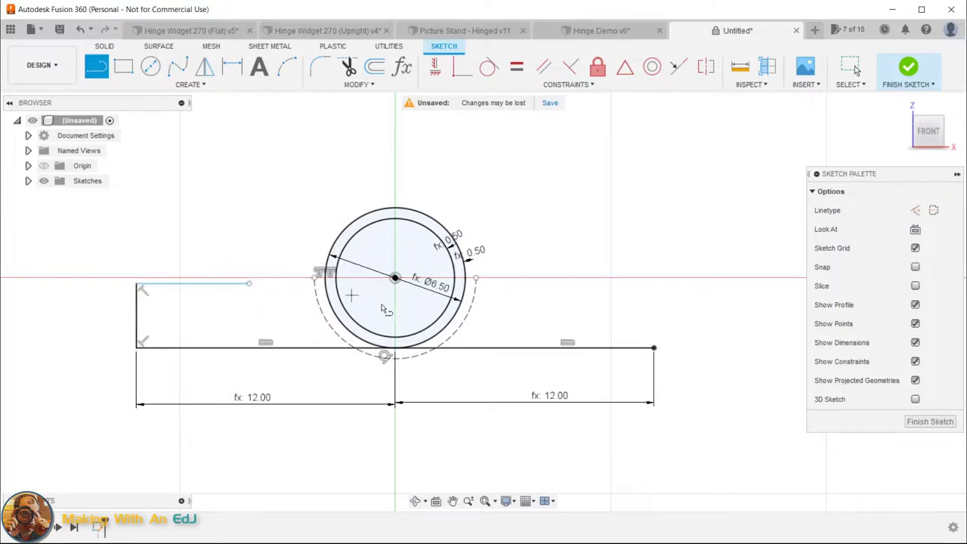
{"action": "left_click", "coordinate": [654, 348]}
{"action": "left_click", "coordinate": [653, 294]}
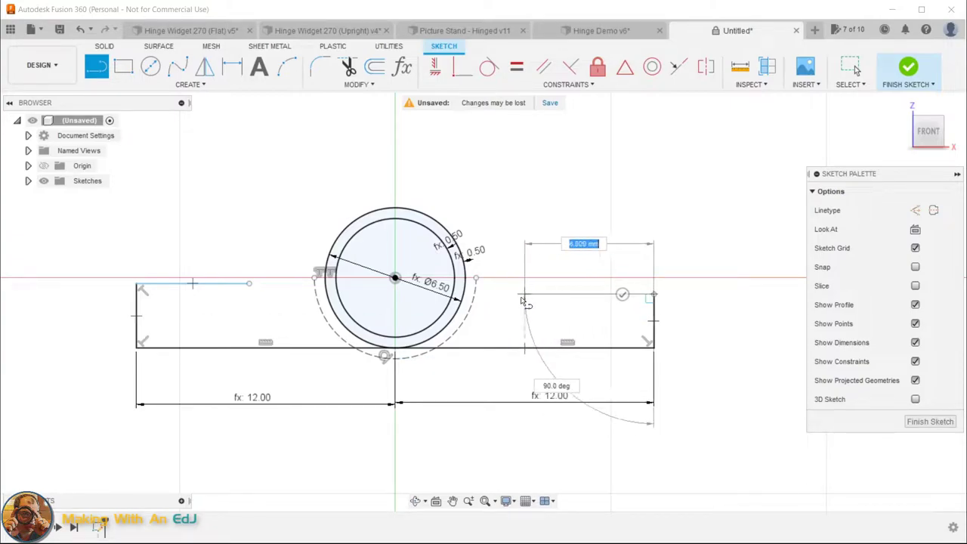
{"action": "left_click", "coordinate": [540, 295]}
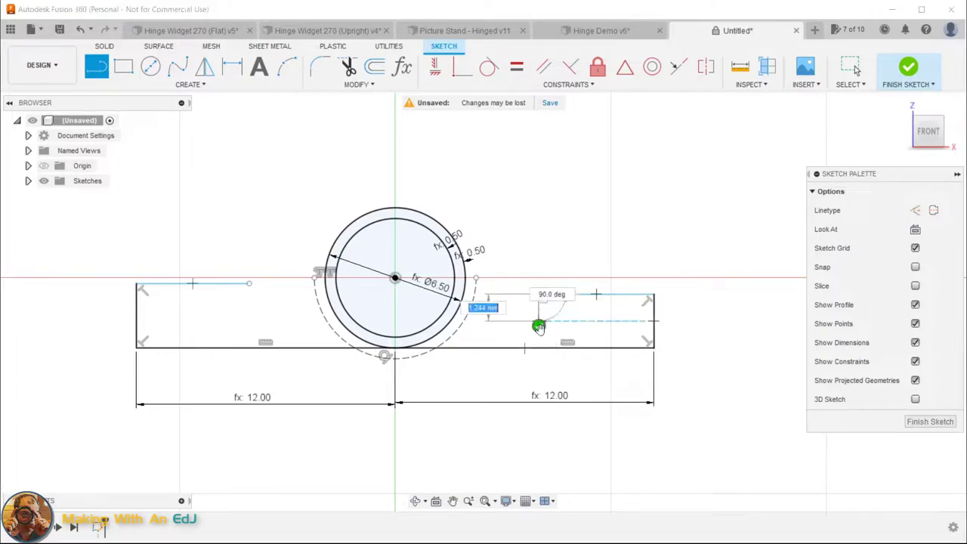
Dimension the height of the left vertical end line with the wallThickness parameter
{"action": "key", "text": "d"}
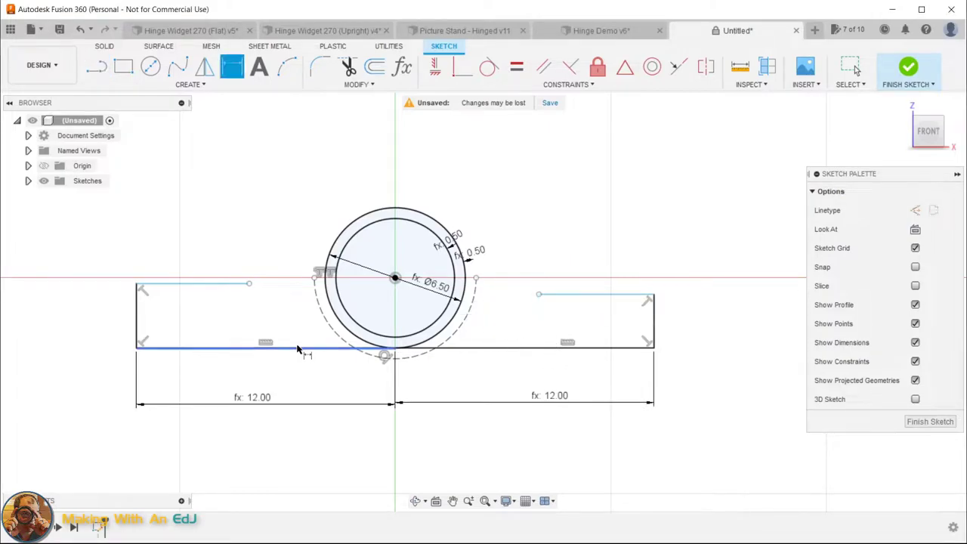
{"action": "left_click", "coordinate": [138, 321]}
{"action": "left_click", "coordinate": [99, 320]}
{"action": "type", "text": "wallThickness"}
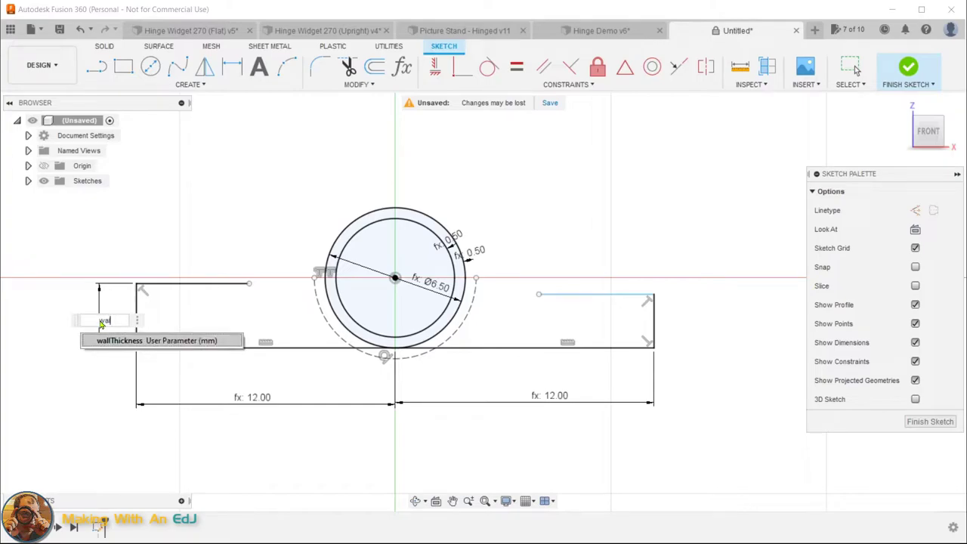
{"action": "key", "text": "Return"}
Dimension the height of the right vertical end line with the wallThickness parameter
{"action": "left_click", "coordinate": [655, 330]}
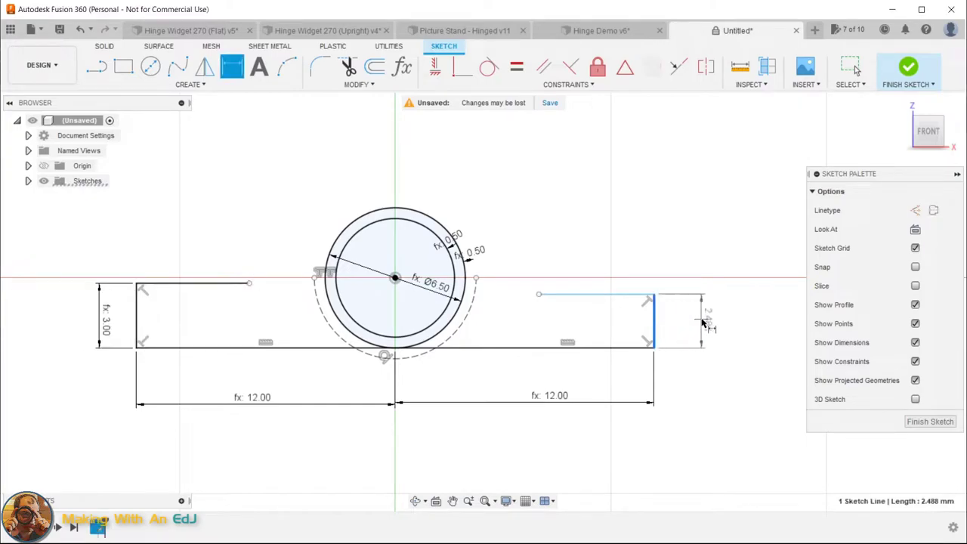
{"action": "left_click", "coordinate": [703, 322]}
{"action": "type", "text": "wall"}
{"action": "key", "text": "Return"}
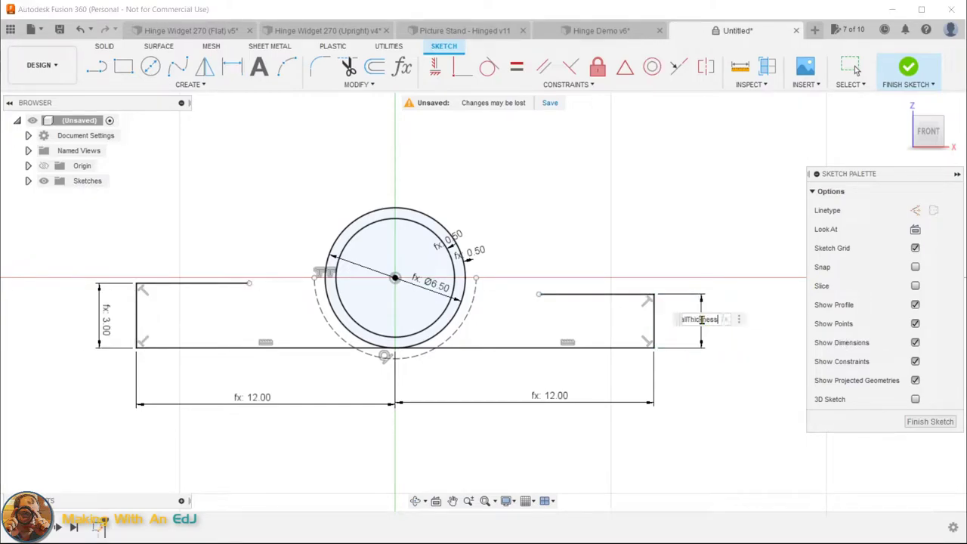
{"action": "key", "text": "Return"}
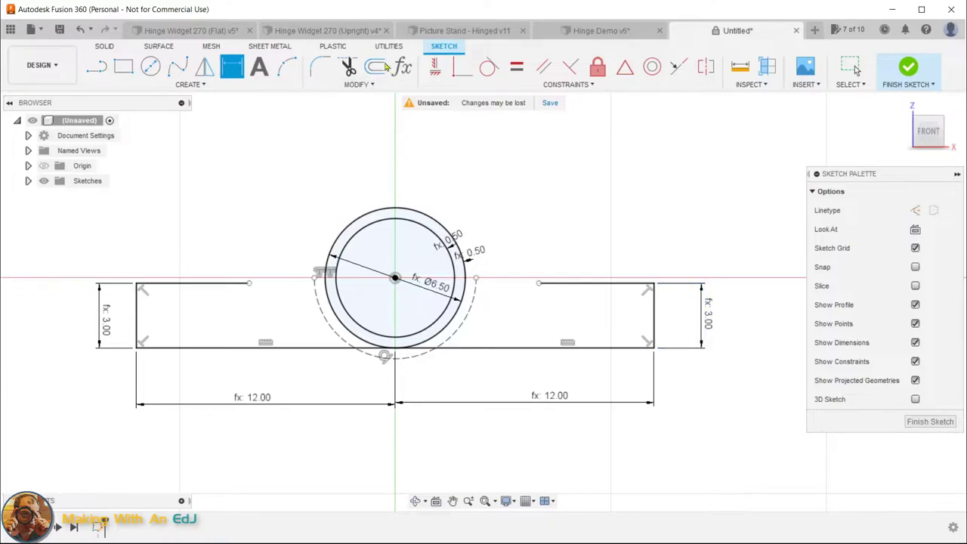
Examine the Hinge Widget 270 (Flat) design's sketch from the front with both hinge halves hidden, and return to the untitled design
{"action": "left_click", "coordinate": [187, 32]}
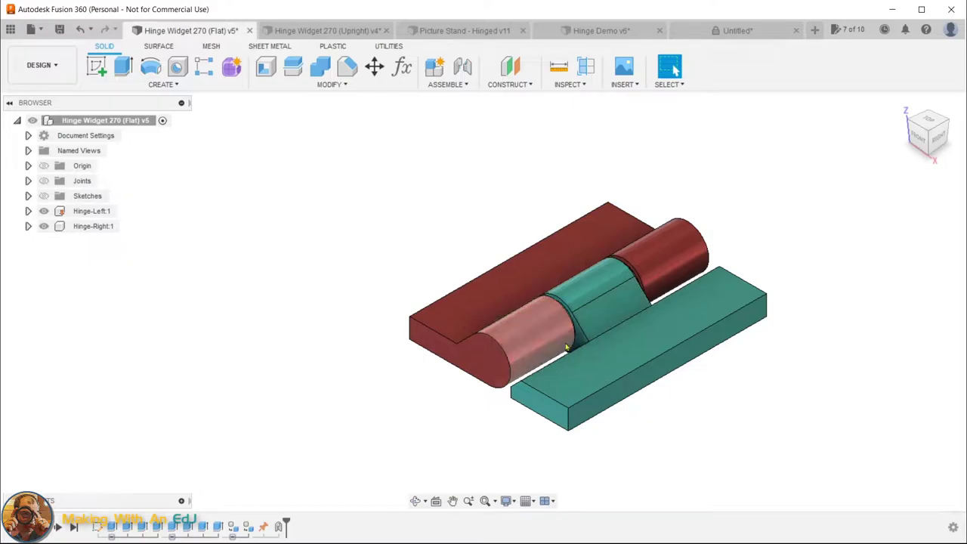
{"action": "left_click", "coordinate": [45, 196]}
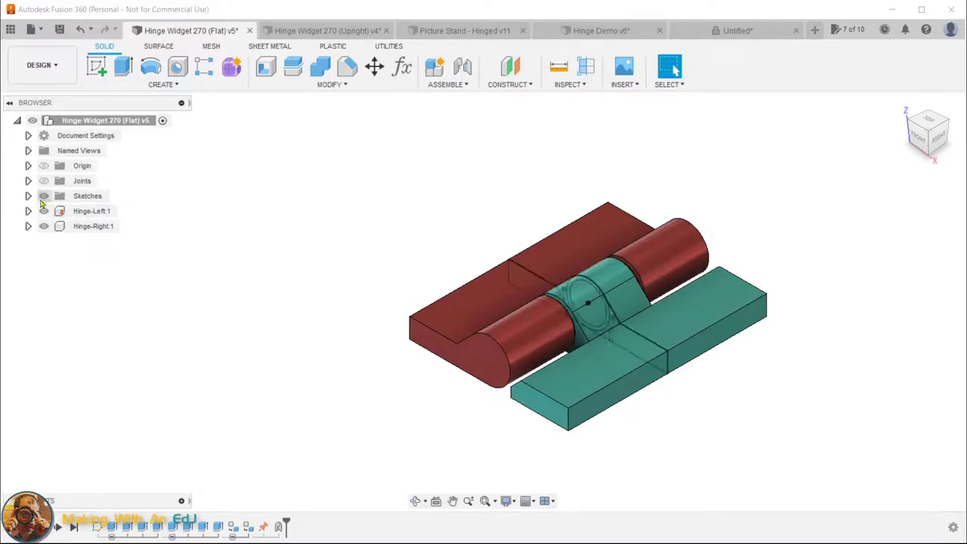
{"action": "left_click", "coordinate": [43, 211]}
{"action": "left_click", "coordinate": [43, 227]}
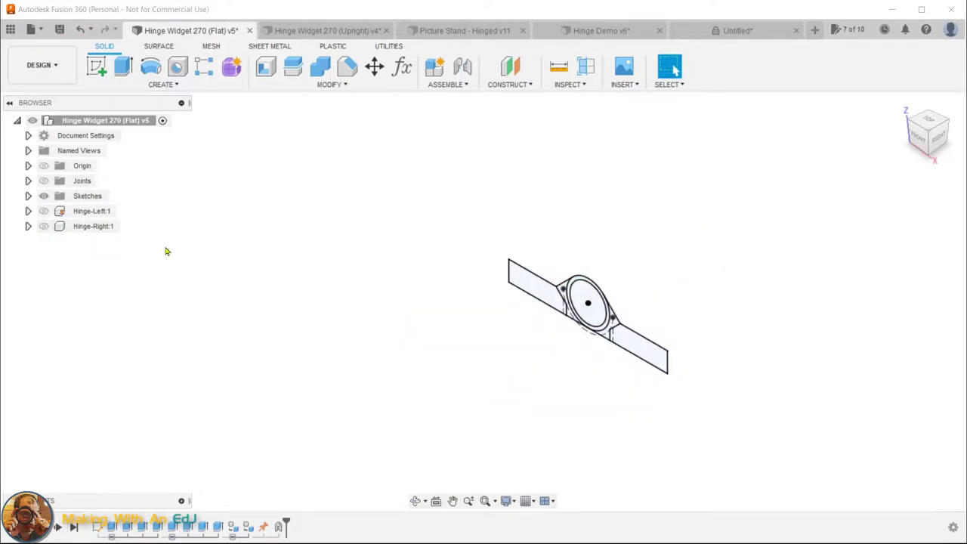
{"action": "left_click", "coordinate": [919, 137]}
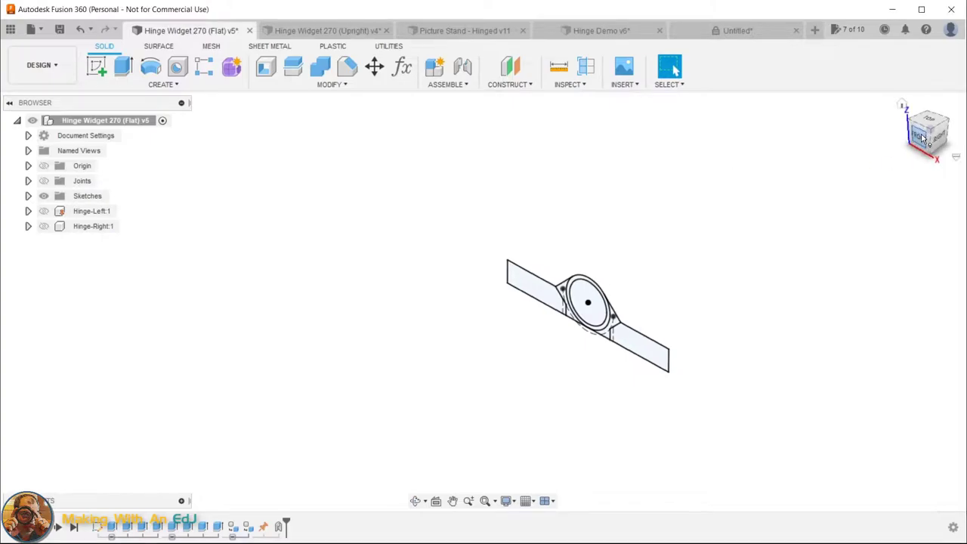
{"action": "scroll", "coordinate": [589, 344], "scroll_direction": "up", "scroll_amount": 5}
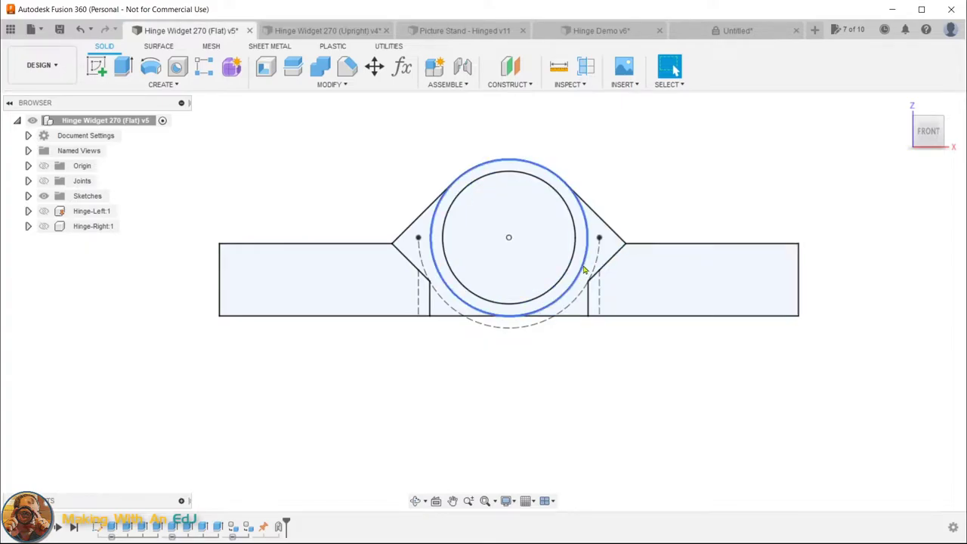
{"action": "key", "text": "ctrl+Tab"}
{"action": "key", "text": "ctrl+Tab"}
{"action": "key", "text": "ctrl+Tab"}
{"action": "key", "text": "ctrl+Tab"}
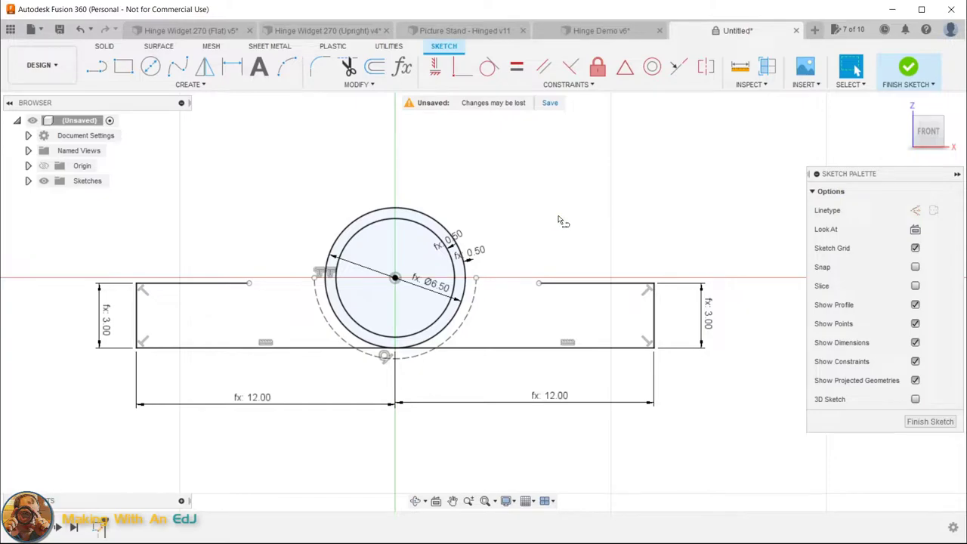
Sketch two lines slanting down and outward from the outer circle's upper right and upper left, the left one about 3.6 mm long
{"action": "key", "text": "l"}
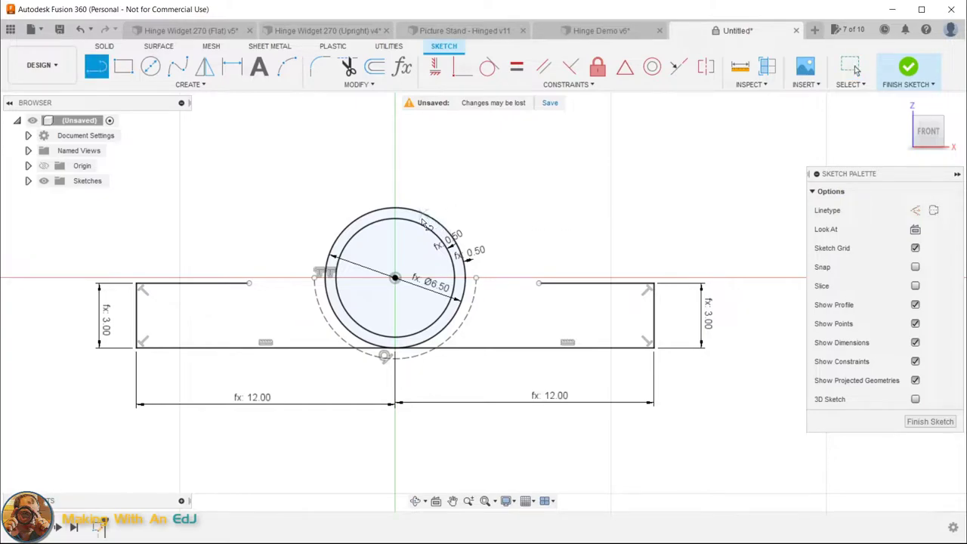
{"action": "left_click", "coordinate": [438, 224]}
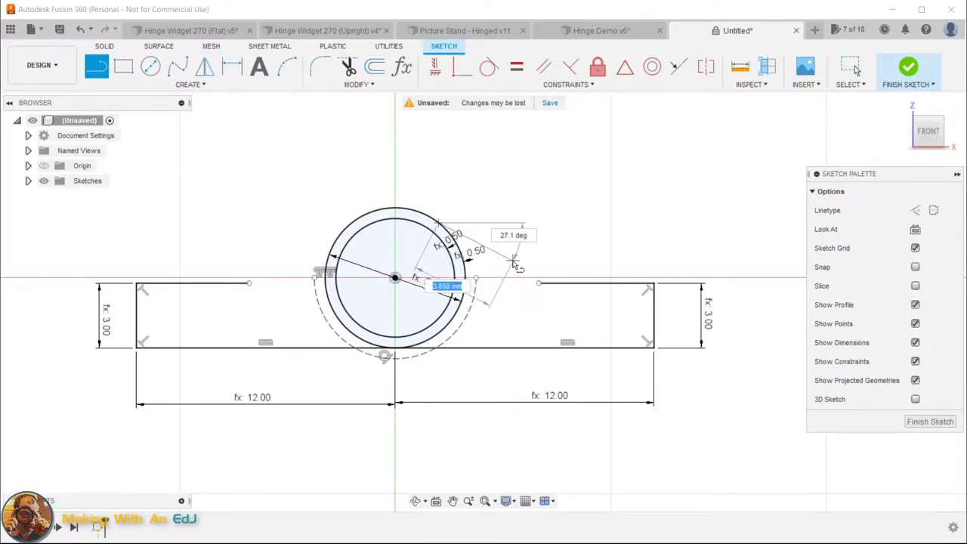
{"action": "left_click", "coordinate": [475, 249]}
{"action": "key", "text": "Escape"}
{"action": "left_click", "coordinate": [344, 233]}
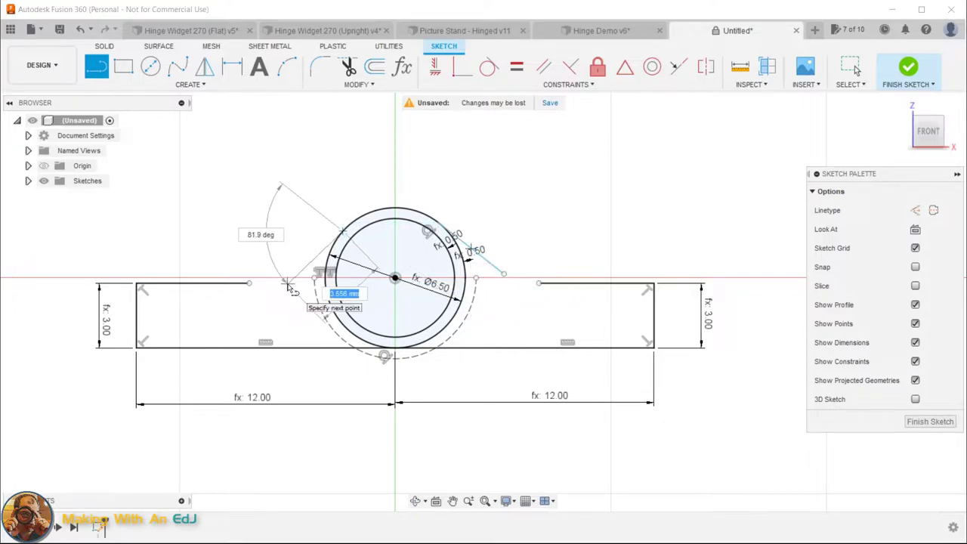
{"action": "left_click", "coordinate": [290, 291]}
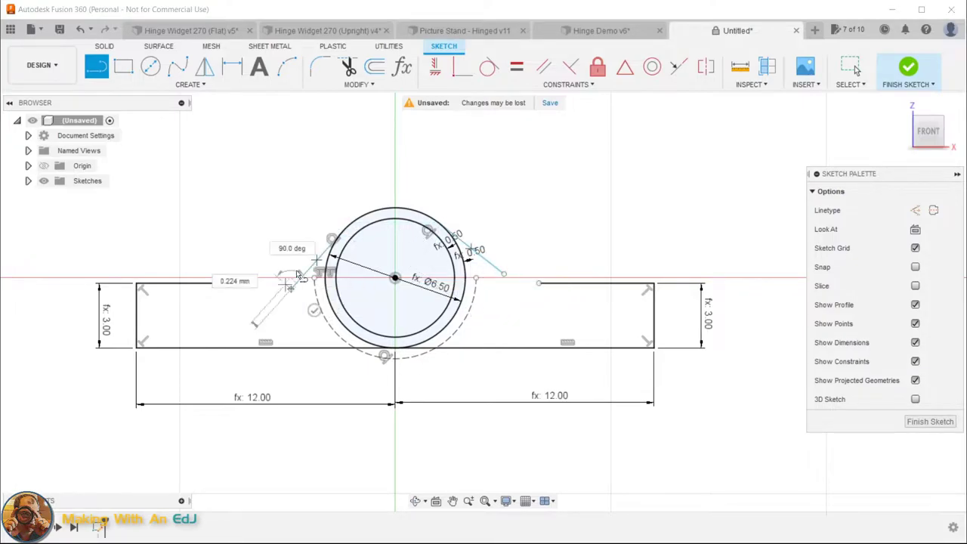
Try to apply a tangent constraint between the right slanted line and the outer circle
{"action": "left_click", "coordinate": [489, 67]}
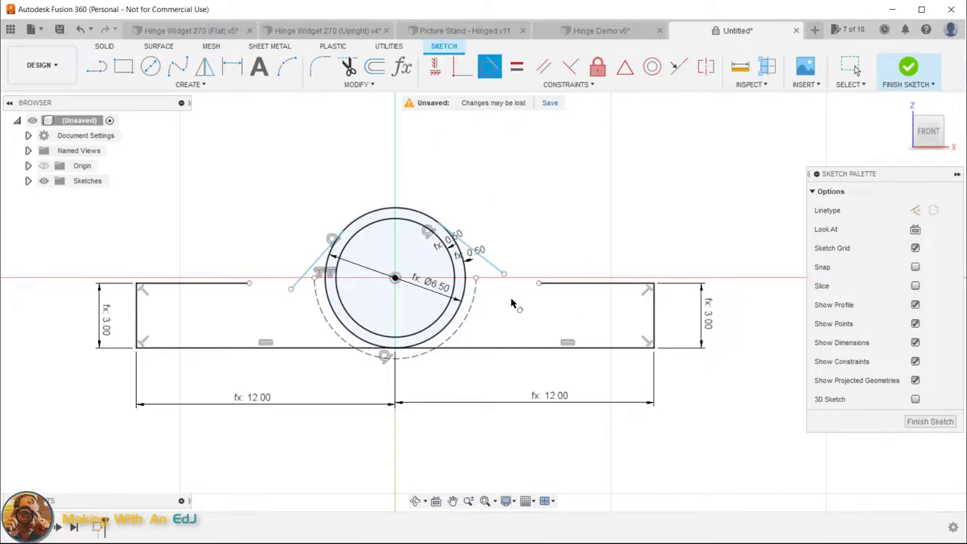
{"action": "left_click", "coordinate": [484, 266]}
{"action": "left_click", "coordinate": [476, 263]}
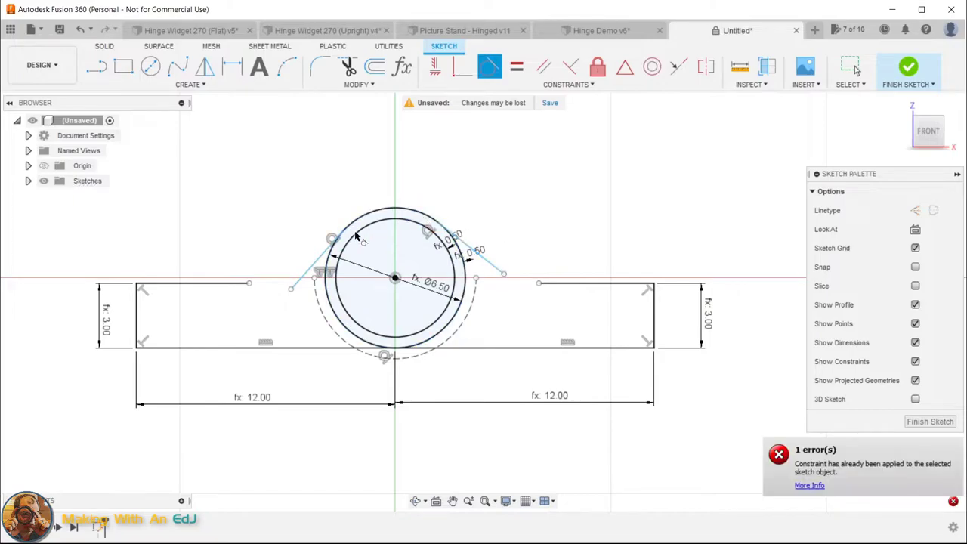
{"action": "left_click", "coordinate": [319, 260]}
Dimension the angle between the left slanted line and the left leaf's upper line as 45 degrees
{"action": "key", "text": "d"}
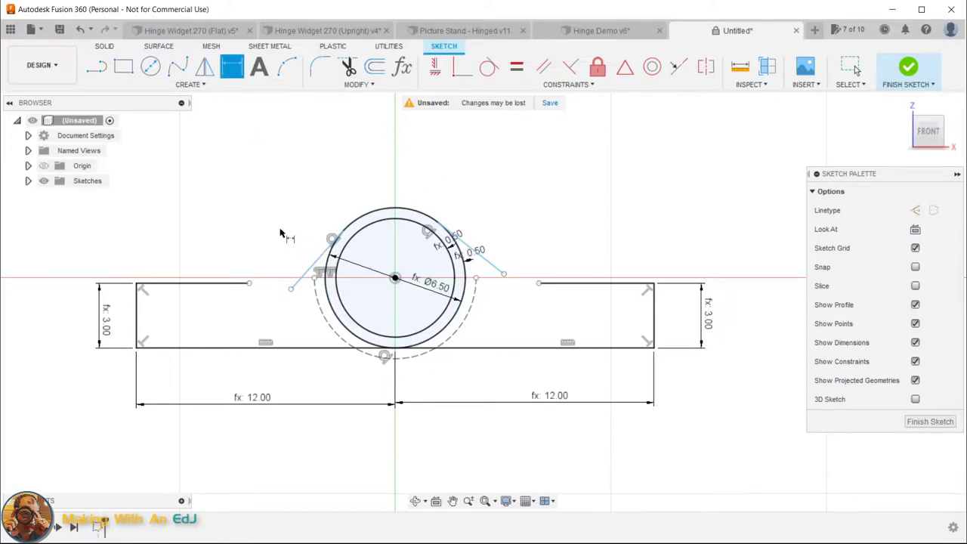
{"action": "left_click", "coordinate": [319, 266]}
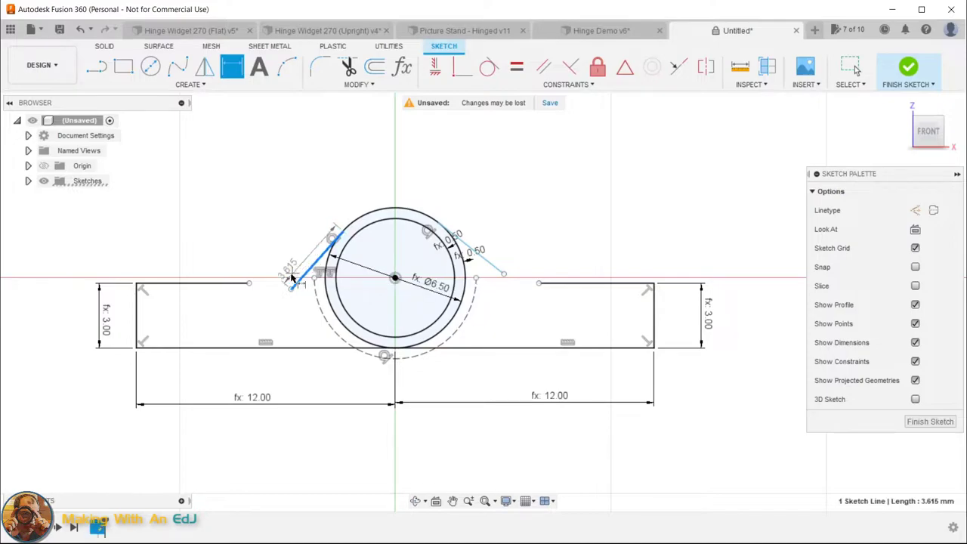
{"action": "left_click", "coordinate": [236, 287]}
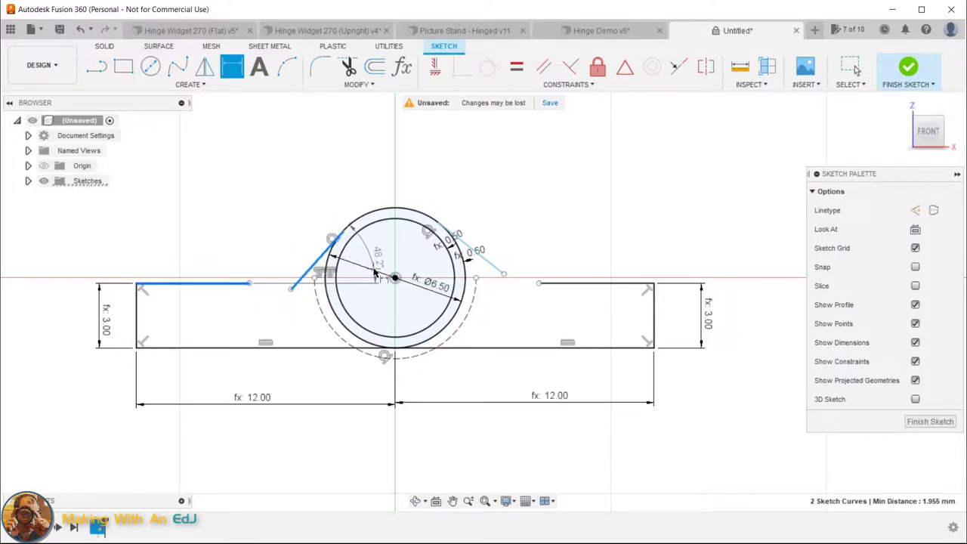
{"action": "left_click", "coordinate": [376, 258]}
{"action": "type", "text": "45"}
{"action": "key", "text": "Return"}
Dimension the angle between the right slanted line and the right leaf's upper line as 45 degrees
{"action": "left_click", "coordinate": [484, 258]}
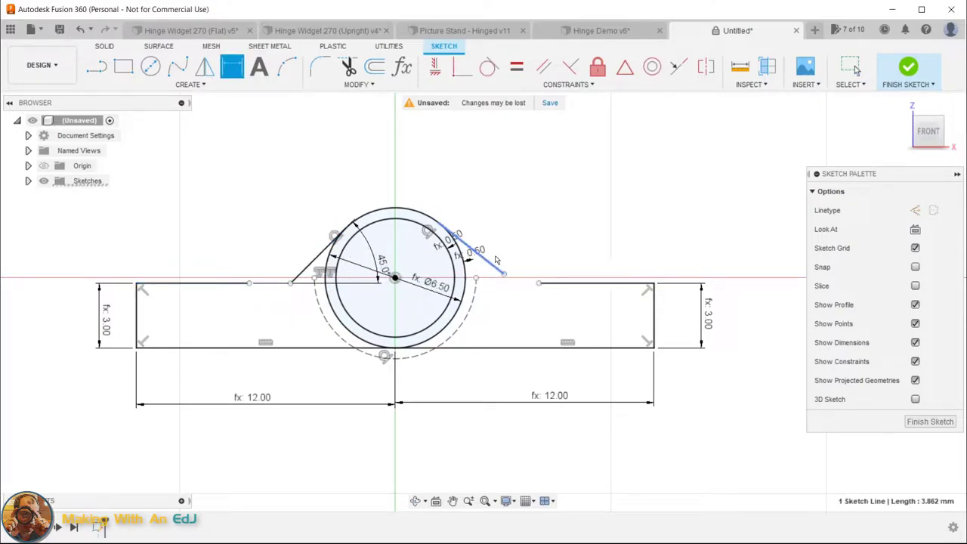
{"action": "left_click", "coordinate": [580, 285]}
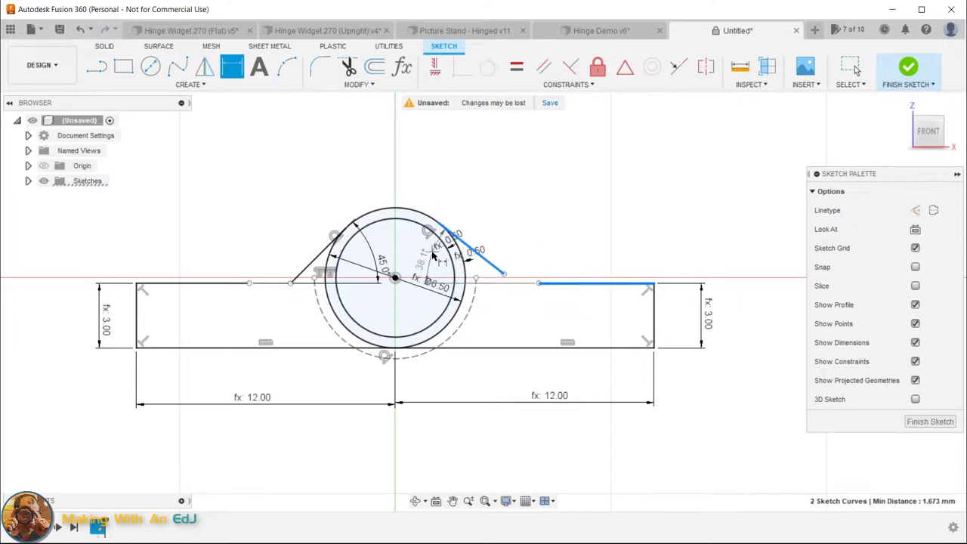
{"action": "left_click", "coordinate": [427, 256]}
{"action": "type", "text": "45"}
{"action": "key", "text": "Return"}
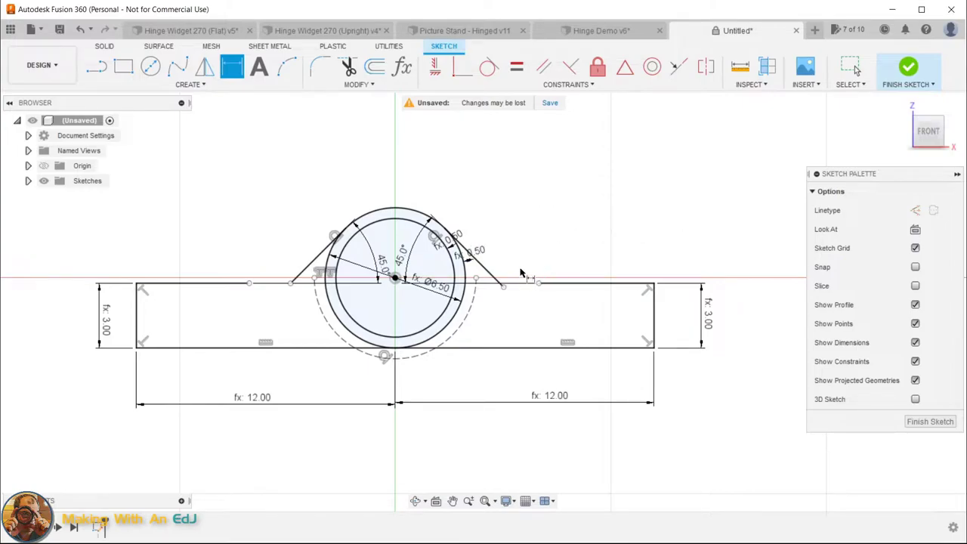
Make the inner ends of both leaves' upper lines coincident with the lower ends of the 45-degree slanted lines
{"action": "left_click", "coordinate": [459, 72]}
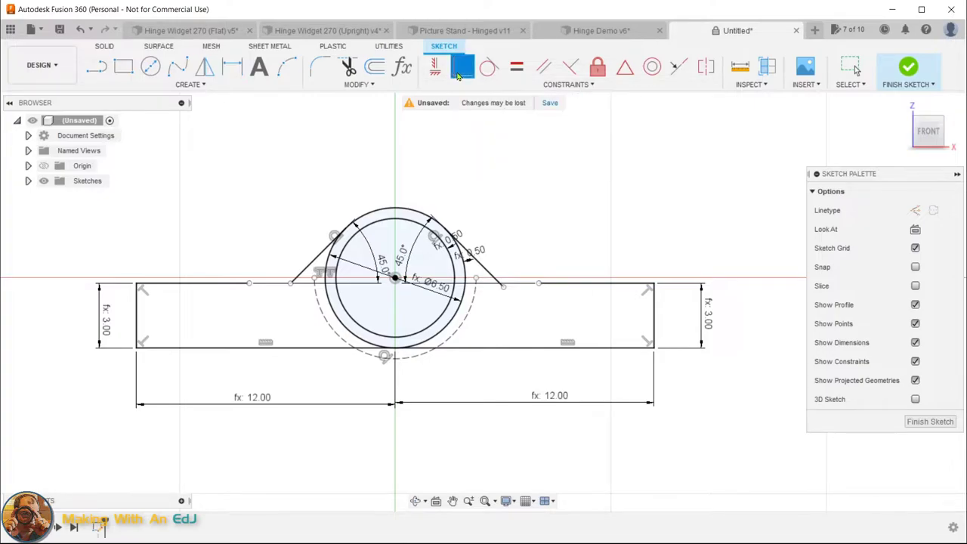
{"action": "left_click", "coordinate": [539, 285]}
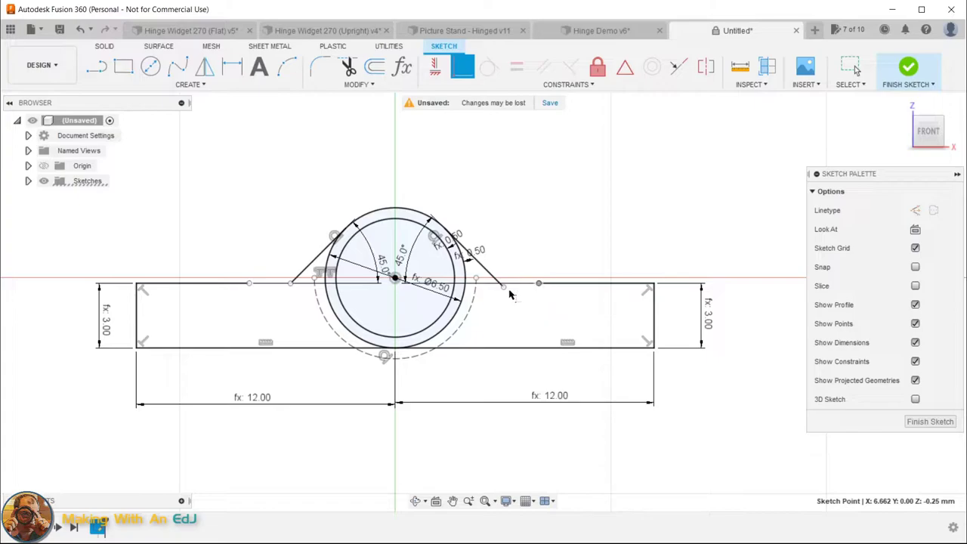
{"action": "left_click", "coordinate": [504, 289]}
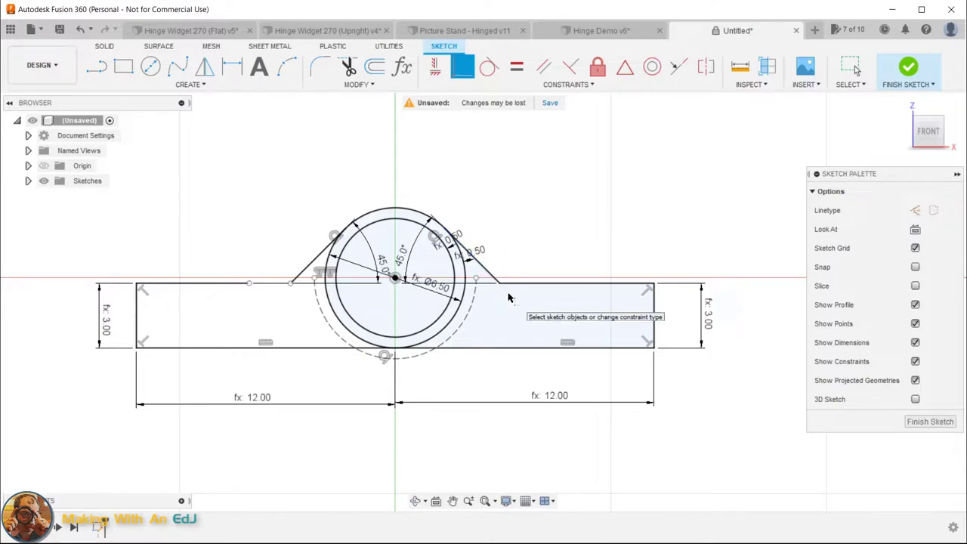
{"action": "left_click", "coordinate": [250, 284]}
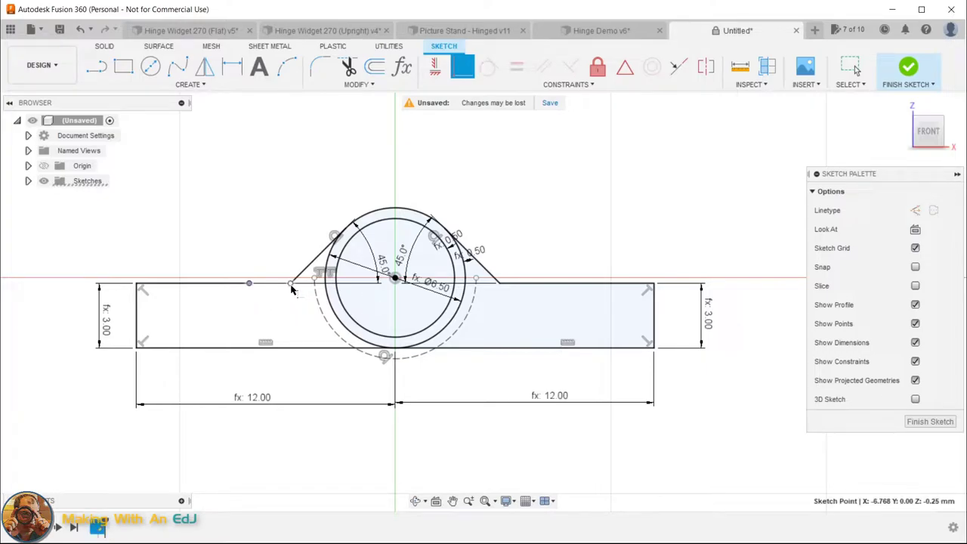
{"action": "key", "text": "Delete"}
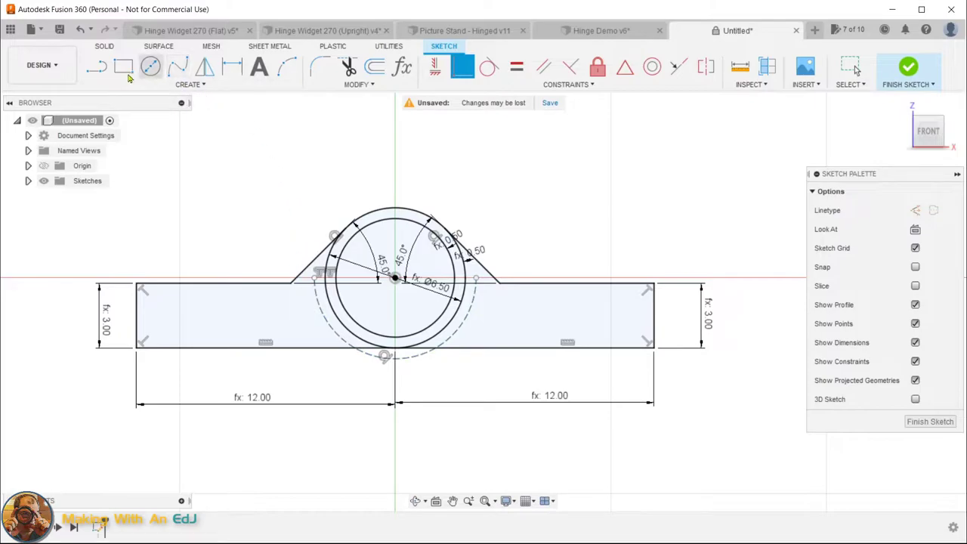
Sketch two lines about 2.2 mm long running down and inward from the corners where the slanted lines meet the leaves, the left one at 45 degrees
{"action": "left_click", "coordinate": [96, 66]}
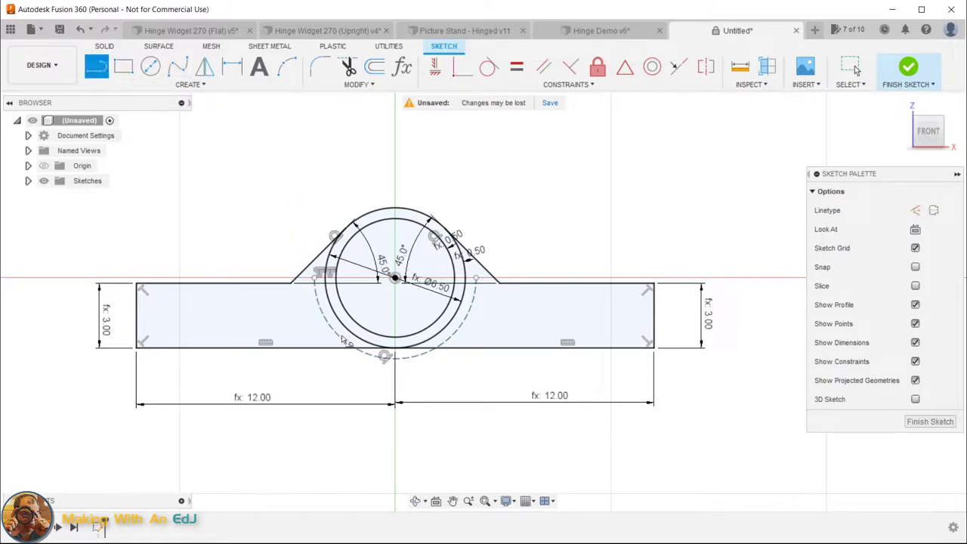
{"action": "left_click", "coordinate": [292, 285]}
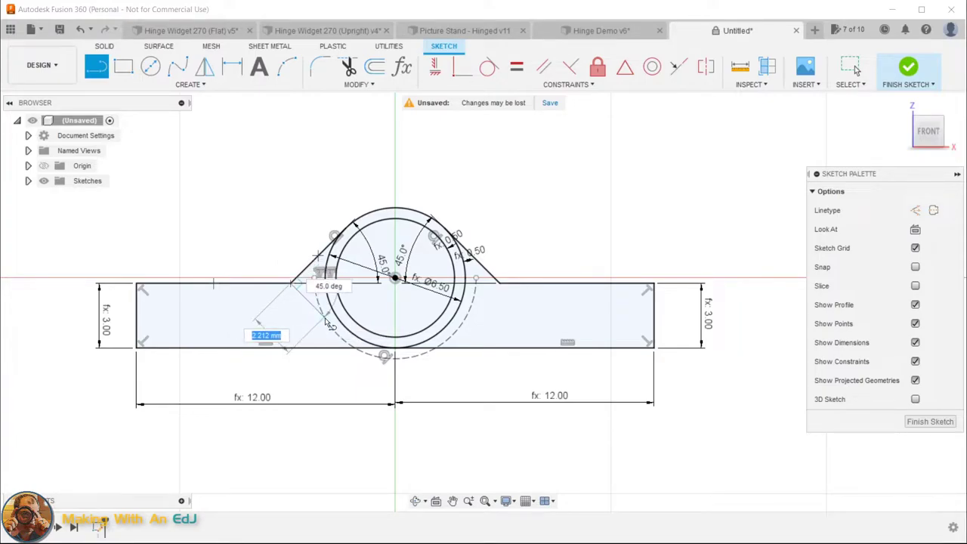
{"action": "double_click", "coordinate": [322, 319]}
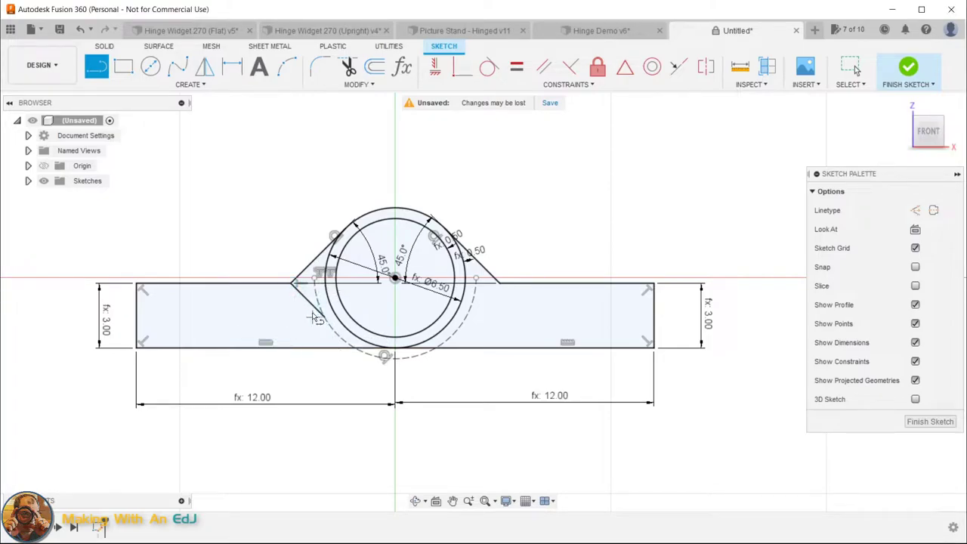
{"action": "left_click", "coordinate": [499, 284]}
{"action": "left_click", "coordinate": [479, 327]}
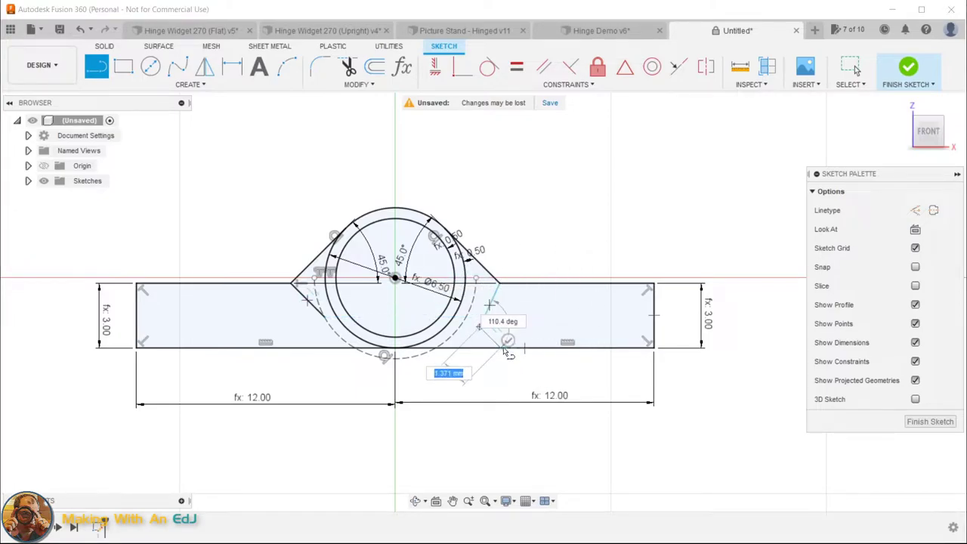
{"action": "key", "text": "Escape"}
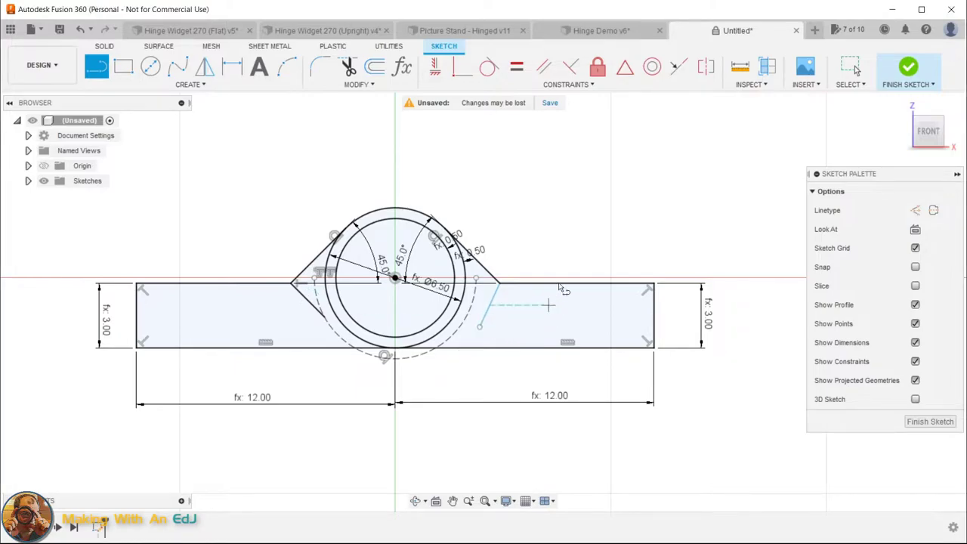
{"action": "left_click", "coordinate": [499, 285]}
{"action": "key", "text": "Escape"}
Constrain the lower right line perpendicular to the slanted line above it and make its free end coincident with the dashed arc
{"action": "left_click", "coordinate": [571, 67]}
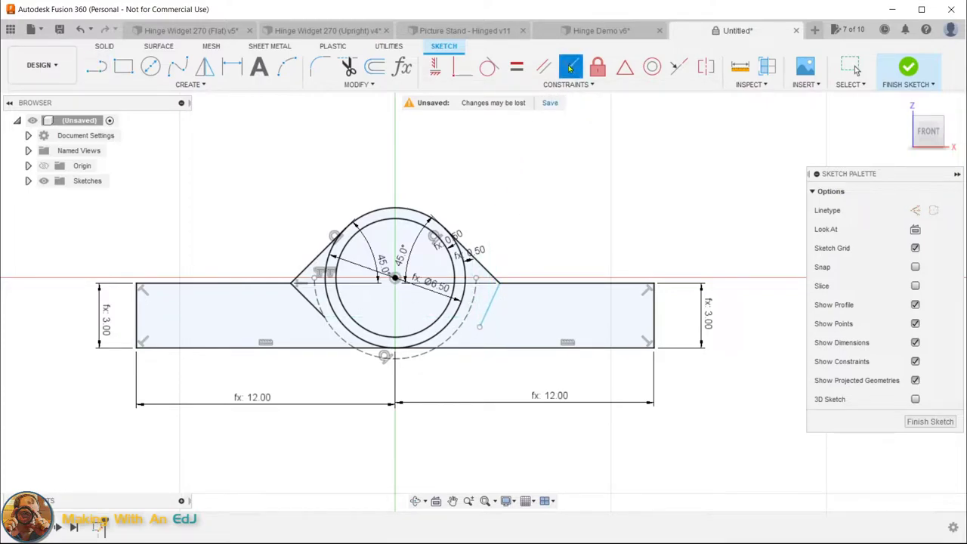
{"action": "left_click", "coordinate": [488, 310]}
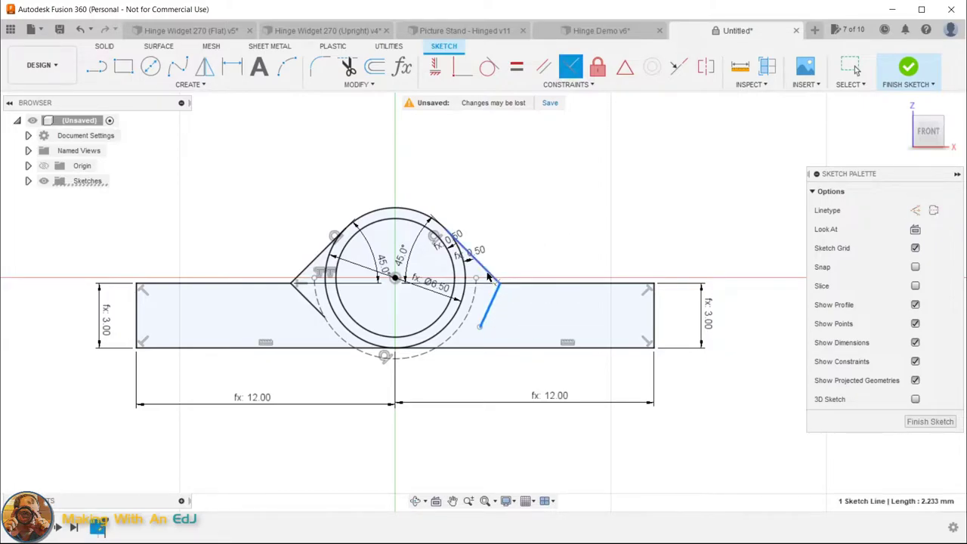
{"action": "left_click", "coordinate": [492, 277]}
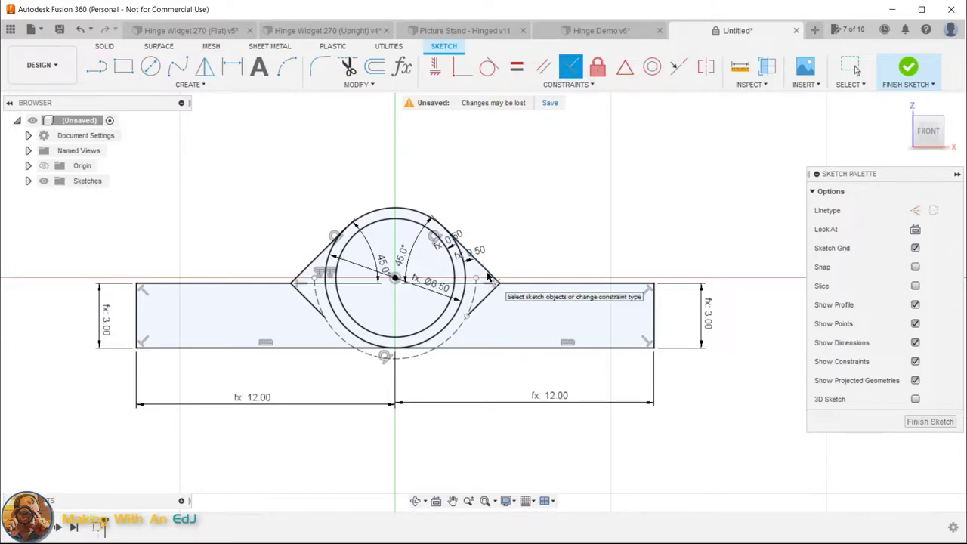
{"action": "left_click", "coordinate": [463, 67]}
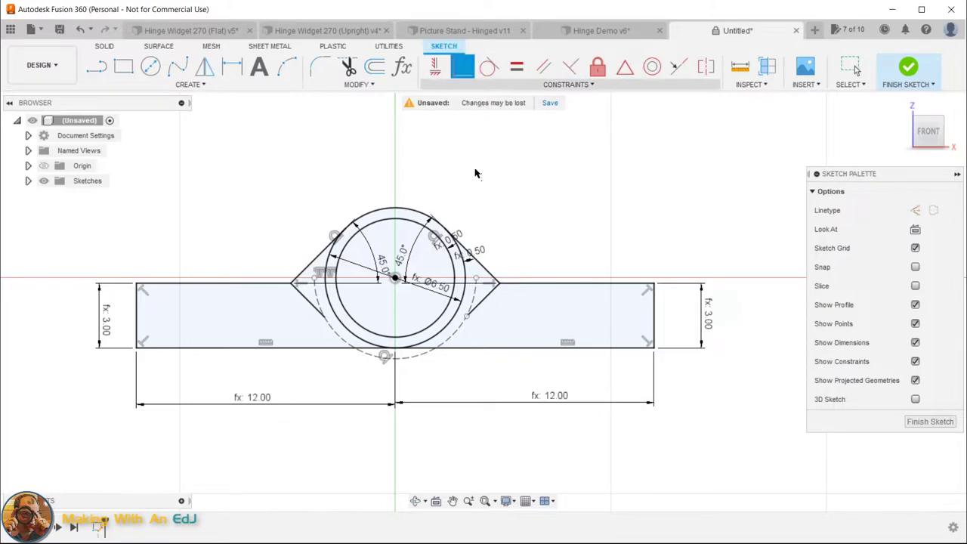
{"action": "left_click", "coordinate": [466, 318]}
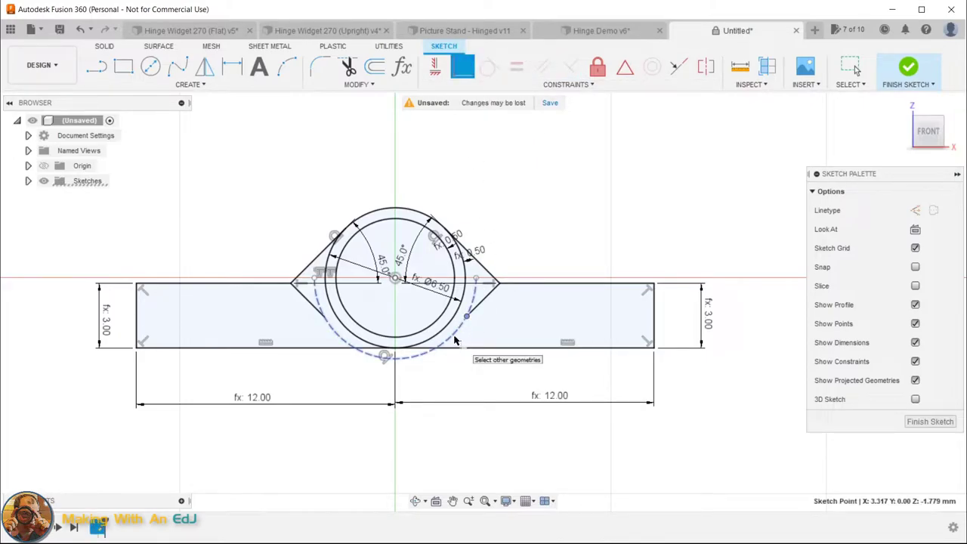
{"action": "left_click", "coordinate": [454, 333]}
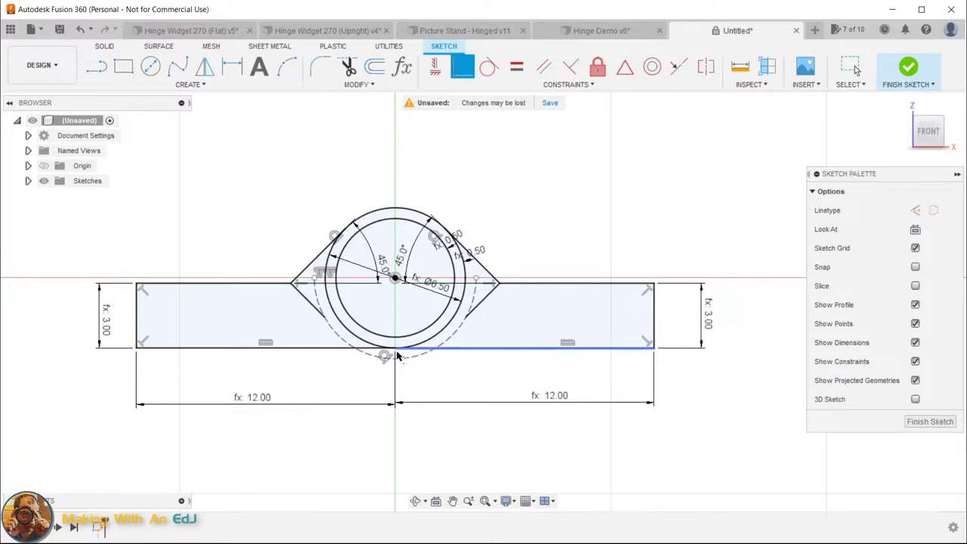
Sketch vertical lines from the free ends of both lower slanted lines down to the bottom edge, the left one about 1.4 mm long
{"action": "key", "text": "l"}
{"action": "left_click", "coordinate": [320, 322]}
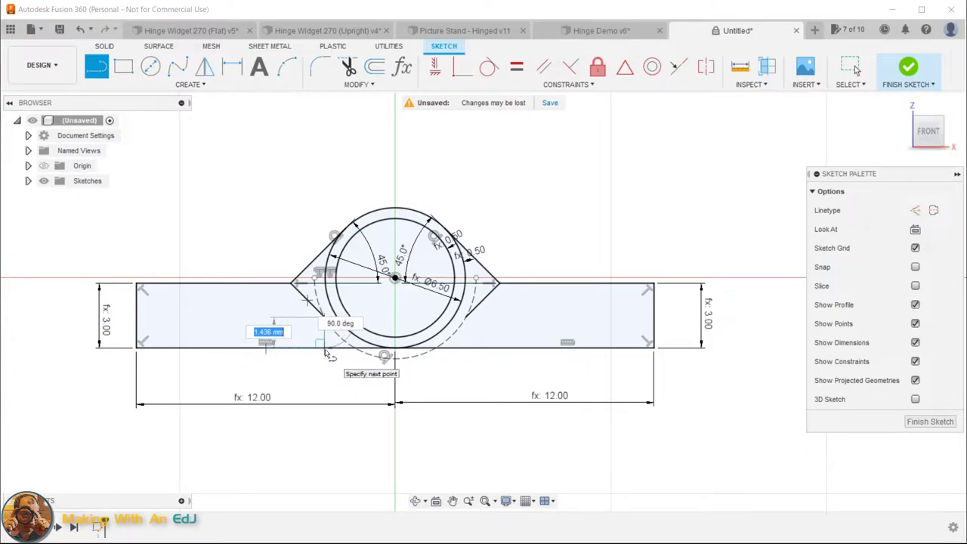
{"action": "left_click", "coordinate": [325, 353]}
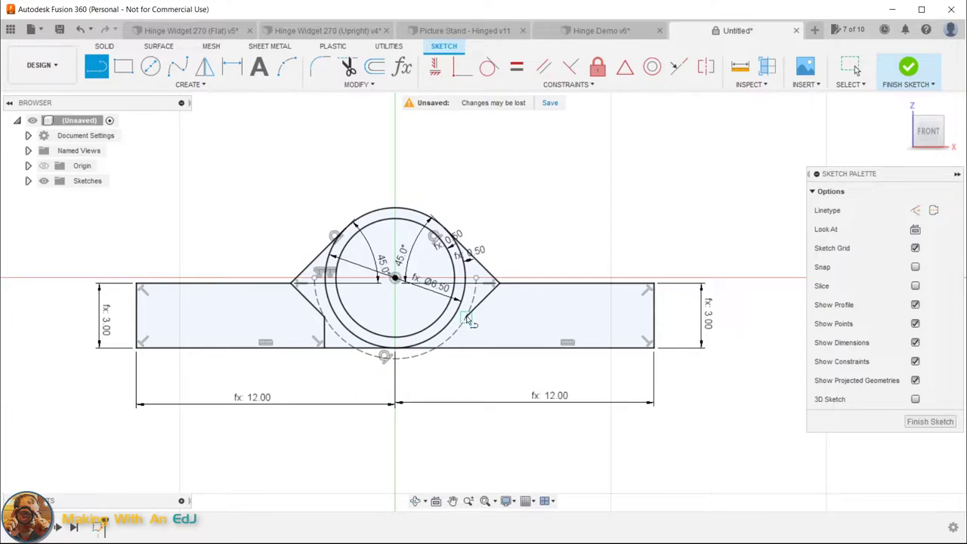
{"action": "double_click", "coordinate": [472, 348]}
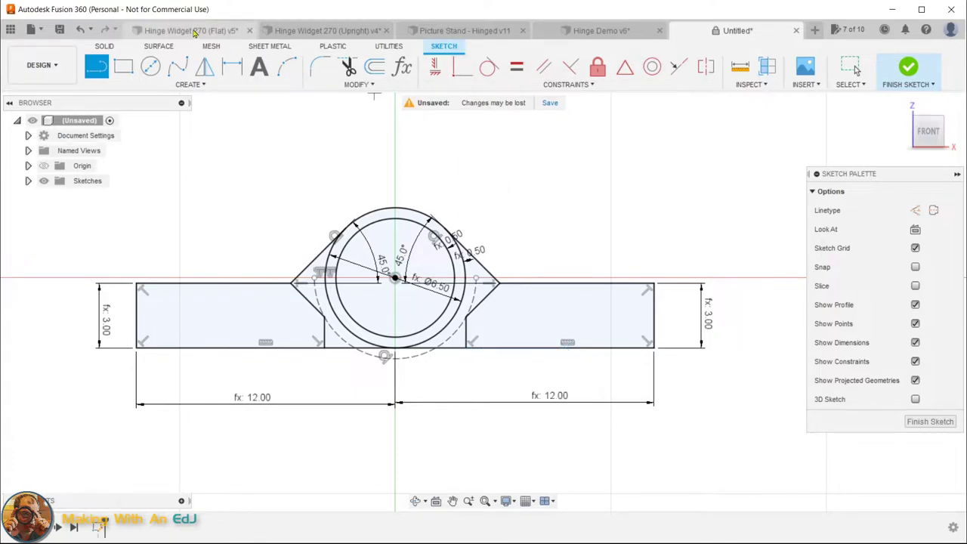
Check the Hinge Widget 270 (Flat) sketch, and in the untitled design sketch a vertical line from the lower left slanted line to the bottom edge
{"action": "left_click", "coordinate": [193, 31]}
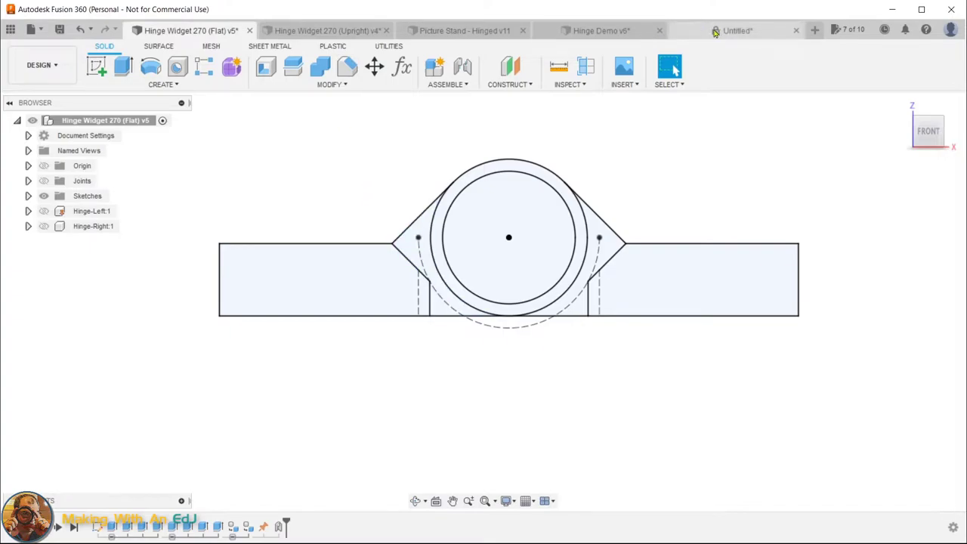
{"action": "left_click", "coordinate": [737, 30]}
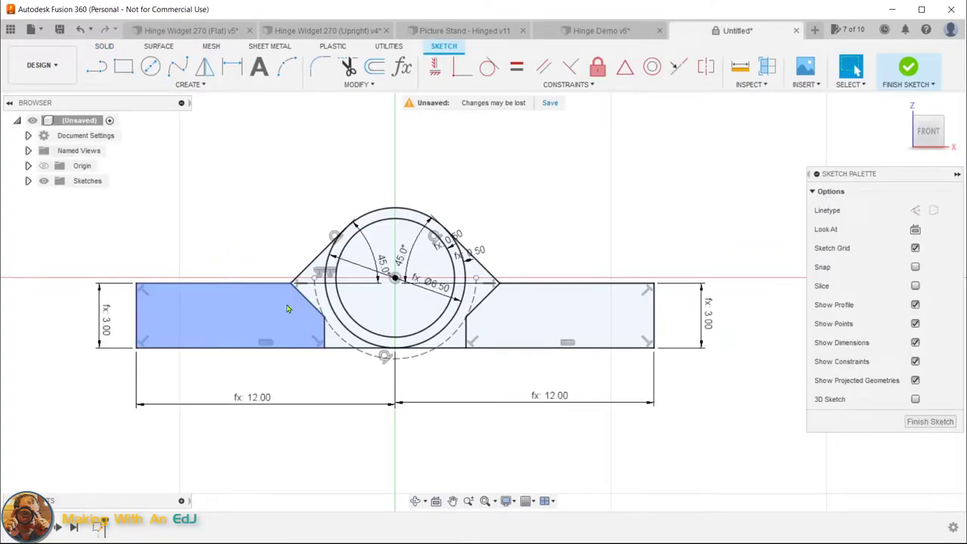
{"action": "key", "text": "l"}
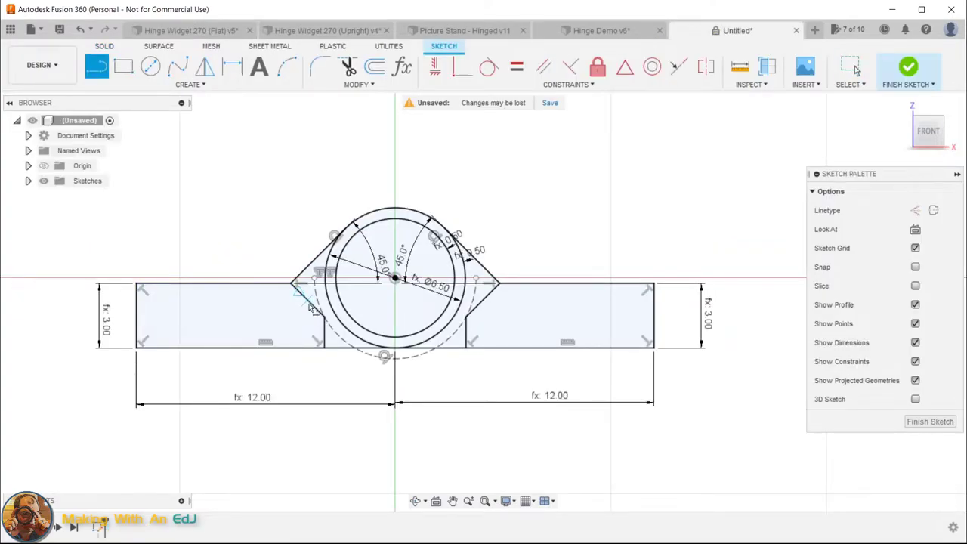
{"action": "left_click", "coordinate": [311, 306]}
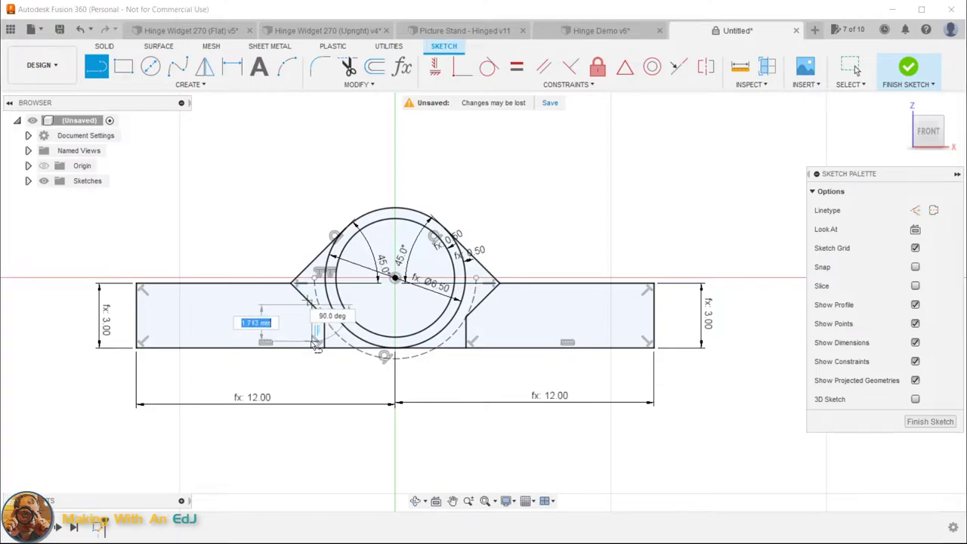
{"action": "left_click", "coordinate": [315, 350]}
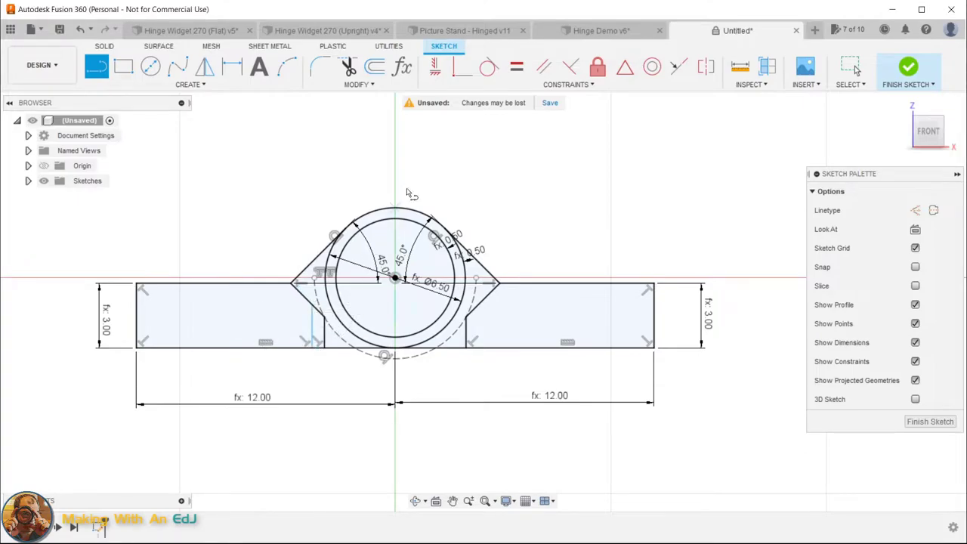
Apply a tangent constraint between the new left vertical line and the dashed clearance arc
{"action": "left_click", "coordinate": [489, 67]}
{"action": "left_click", "coordinate": [313, 329]}
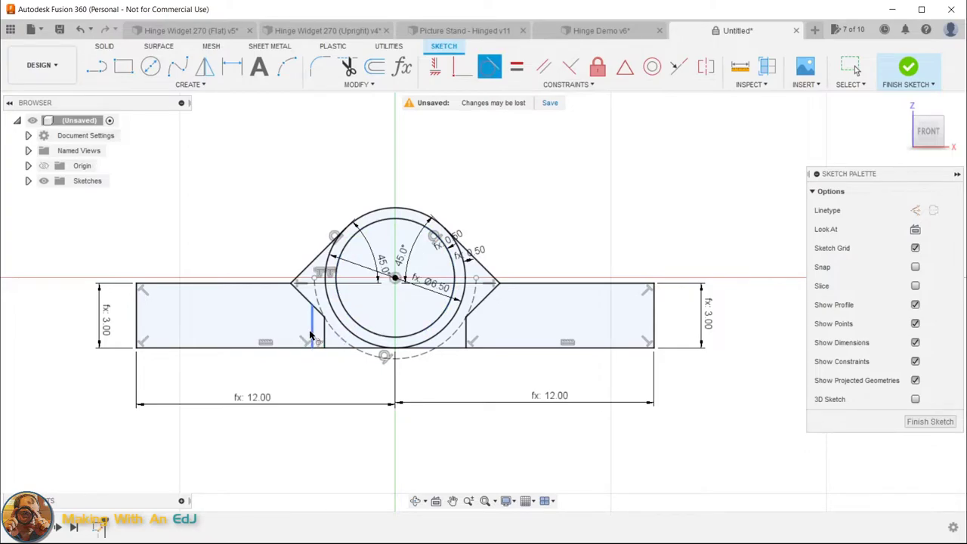
{"action": "left_click", "coordinate": [318, 304]}
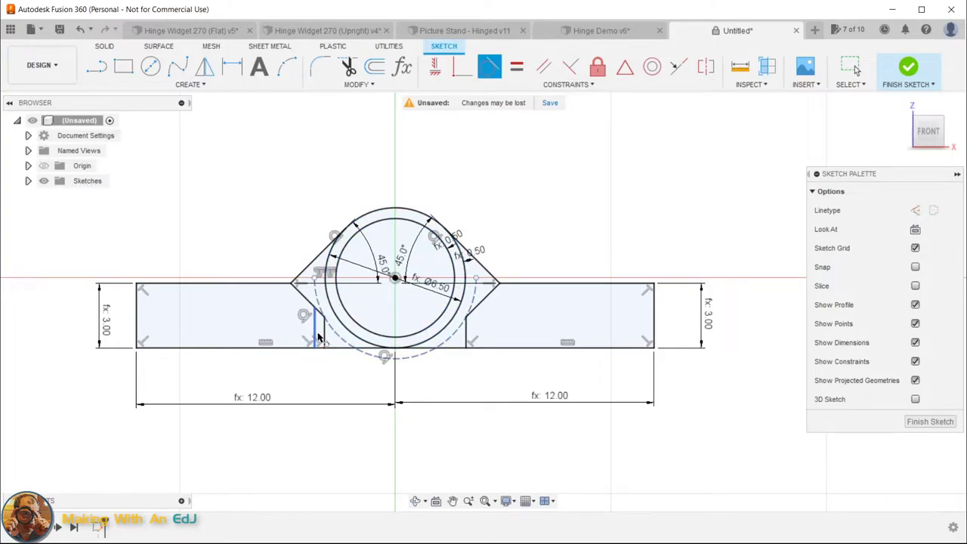
{"action": "key", "text": "Escape"}
Try the construction and centerline linetypes on the left vertical line tangent to the dashed arc, and restore its normal linetype
{"action": "left_click", "coordinate": [314, 335]}
{"action": "key", "text": "x"}
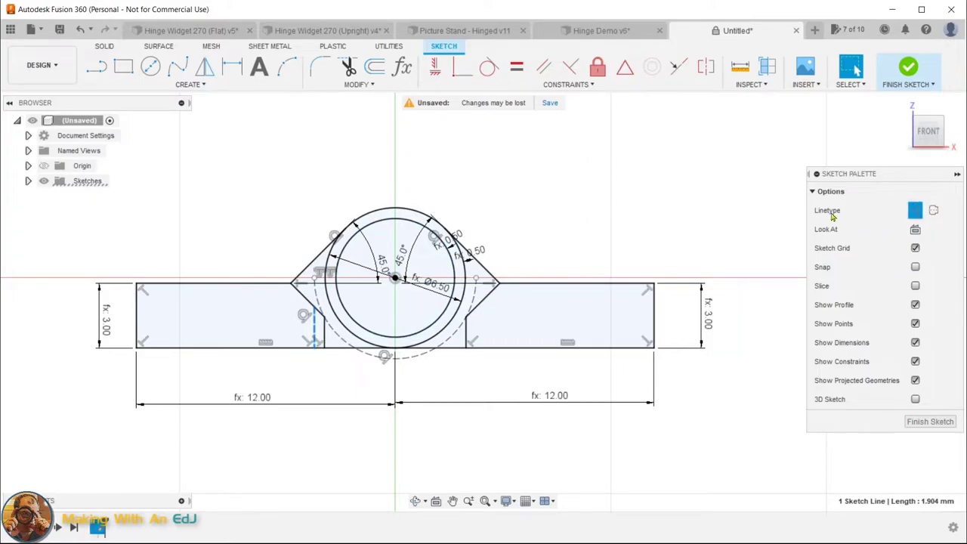
{"action": "left_click", "coordinate": [932, 214]}
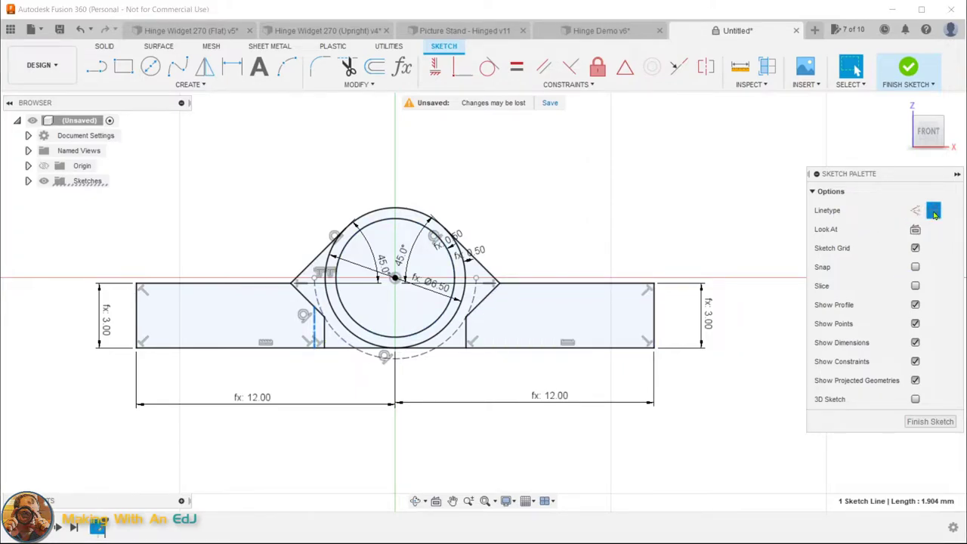
{"action": "left_click", "coordinate": [914, 213]}
{"action": "key", "text": "Escape"}
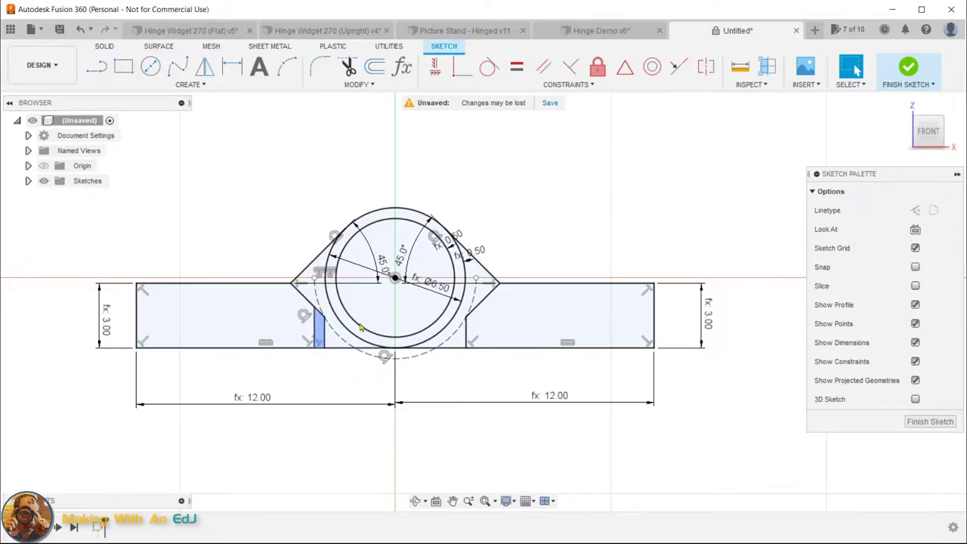
Convert the left clearance line to construction, and sketch a vertical line about 2.5 mm long from the lower right slanted line to the bottom edge
{"action": "left_click", "coordinate": [315, 332]}
{"action": "key", "text": "l"}
{"action": "left_click", "coordinate": [482, 298]}
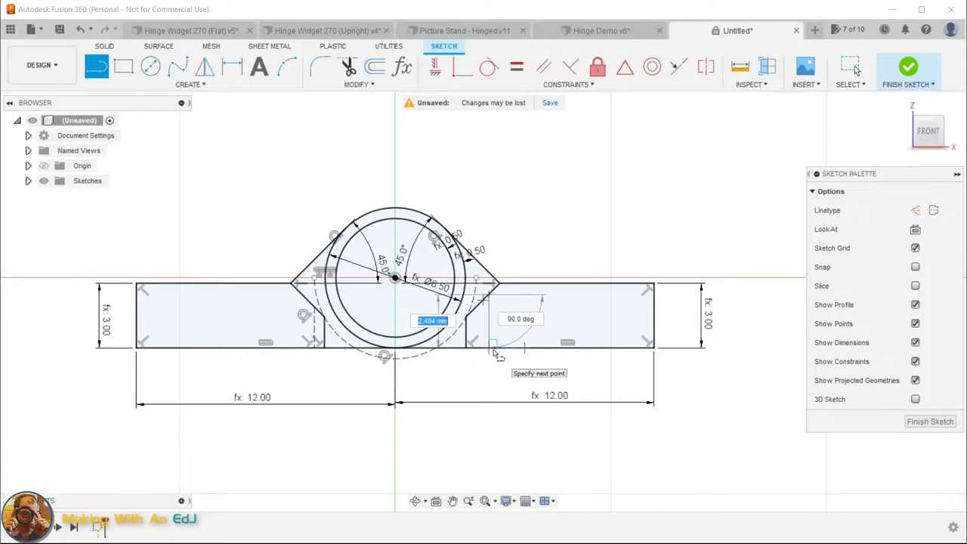
{"action": "double_click", "coordinate": [493, 353]}
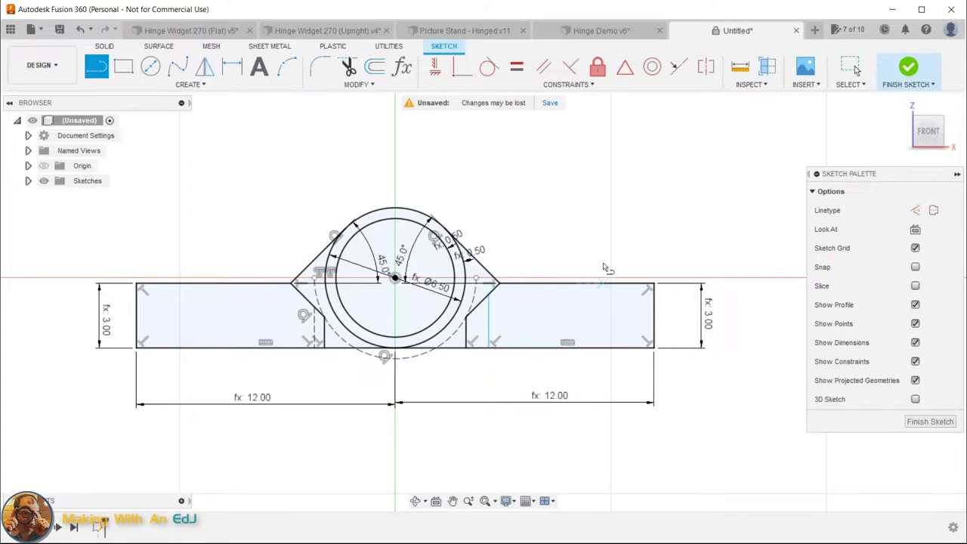
Make the new right vertical line tangent to the dashed clearance arc and convert it to construction linetype
{"action": "left_click", "coordinate": [489, 66]}
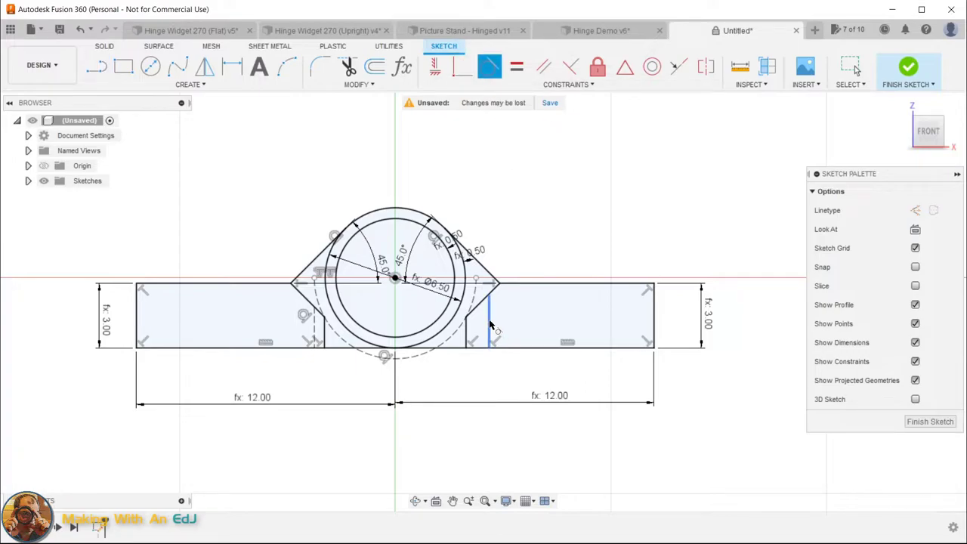
{"action": "left_click", "coordinate": [490, 331]}
{"action": "left_click", "coordinate": [474, 297]}
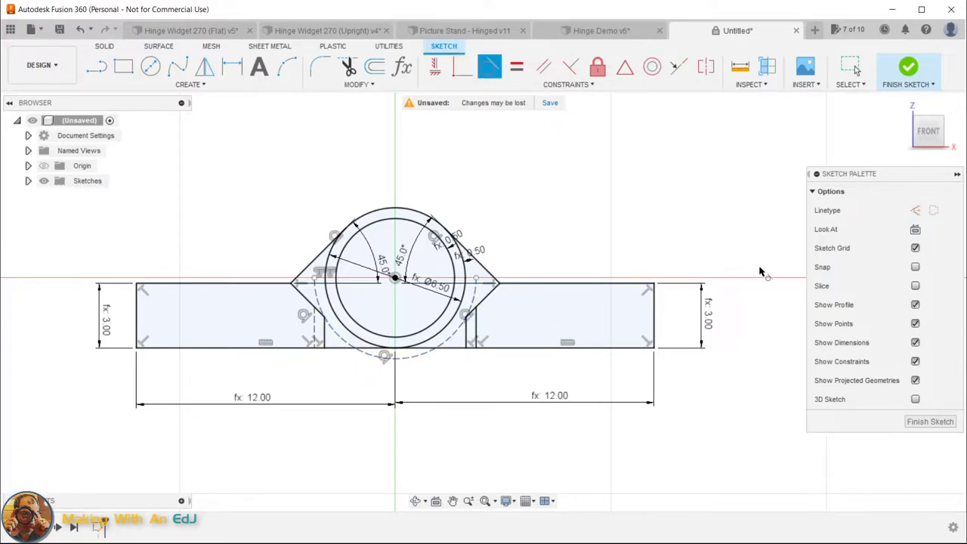
{"action": "key", "text": "Escape"}
{"action": "left_click", "coordinate": [477, 336]}
{"action": "key", "text": "x"}
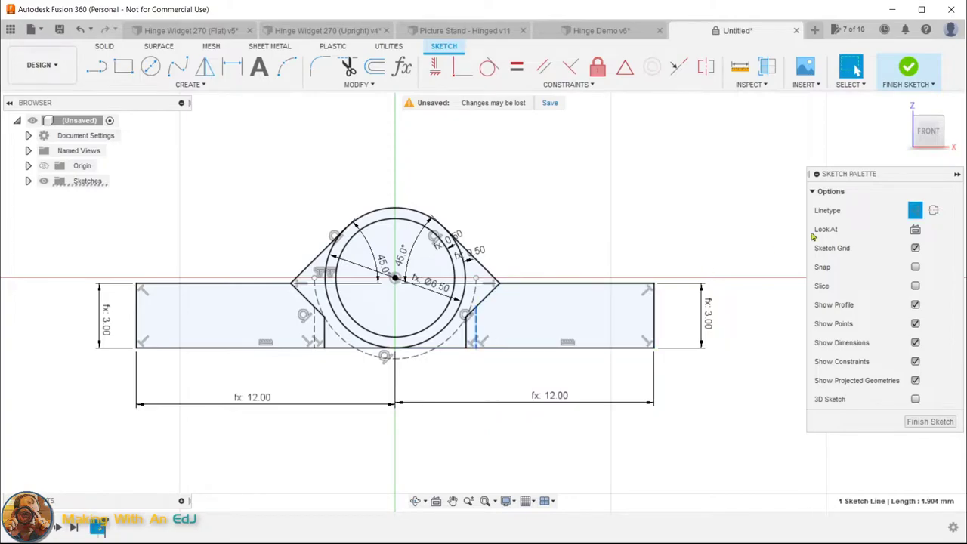
{"action": "left_click", "coordinate": [452, 387]}
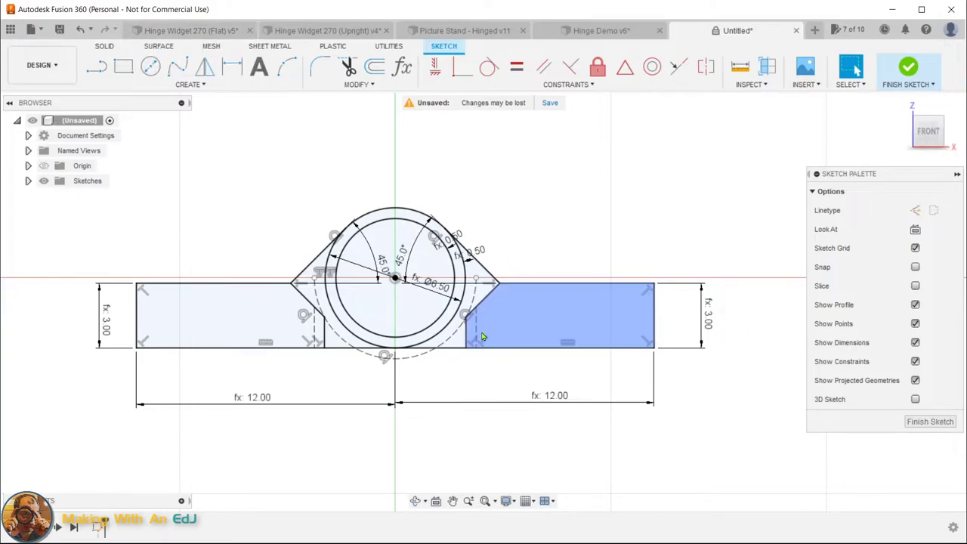
In the Hinge Widget 270 (Flat) design, show the Hinge-Left and Hinge-Right components and hide the sketches
{"action": "left_click", "coordinate": [195, 33]}
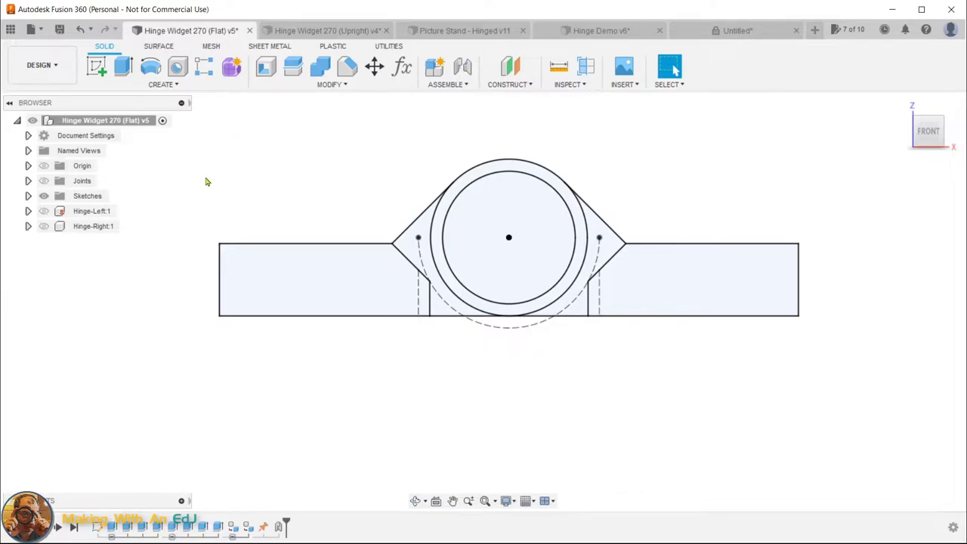
{"action": "left_click", "coordinate": [44, 211]}
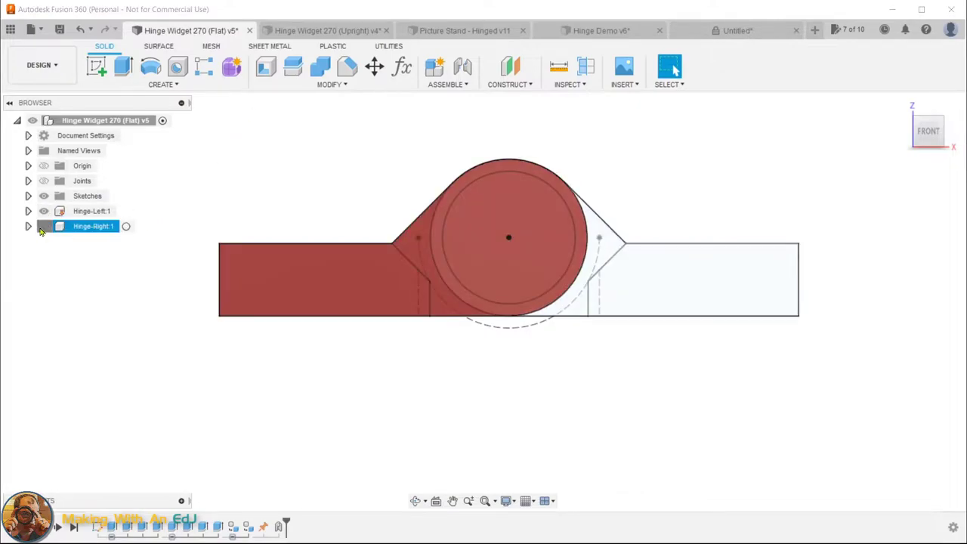
{"action": "left_click", "coordinate": [43, 226]}
{"action": "left_click", "coordinate": [44, 196]}
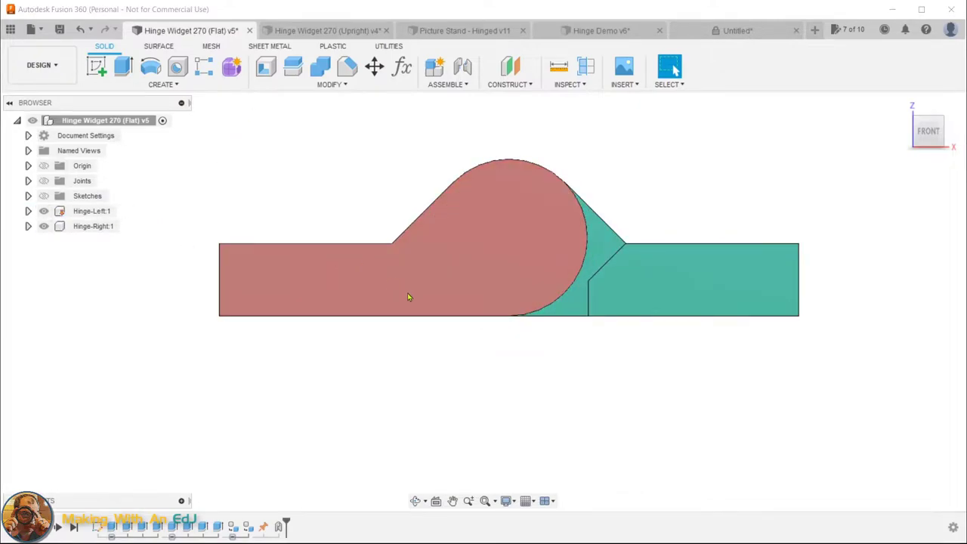
Examine the clearance between the knuckles and the opposite leaves from above and below while swinging the hinge
{"action": "left_click", "coordinate": [902, 104]}
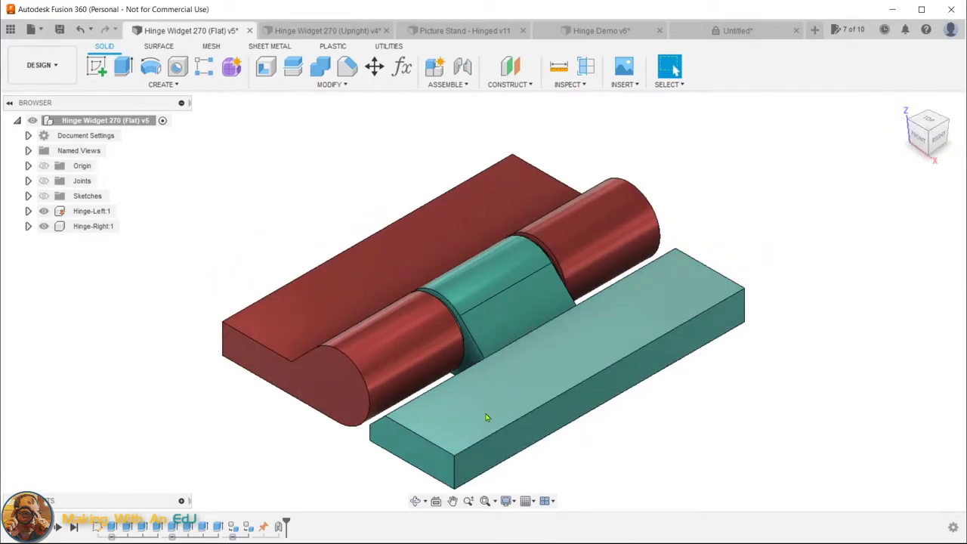
{"action": "middle_click_drag", "start_coordinate": [693, 400], "coordinate": [665, 361], "text": "shift"}
{"action": "middle_click_drag", "start_coordinate": [582, 328], "coordinate": [291, 303], "text": "shift"}
{"action": "left_click_drag", "start_coordinate": [291, 303], "coordinate": [511, 353]}
{"action": "mouse_move", "coordinate": [599, 310]}
{"action": "left_mouse_down"}
{"action": "mouse_move", "coordinate": [564, 400]}
{"action": "mouse_move", "coordinate": [474, 436]}
{"action": "mouse_move", "coordinate": [587, 356]}
{"action": "mouse_move", "coordinate": [332, 257]}
{"action": "mouse_move", "coordinate": [596, 408]}
{"action": "mouse_move", "coordinate": [497, 437]}
{"action": "mouse_move", "coordinate": [615, 307]}
{"action": "left_mouse_up"}
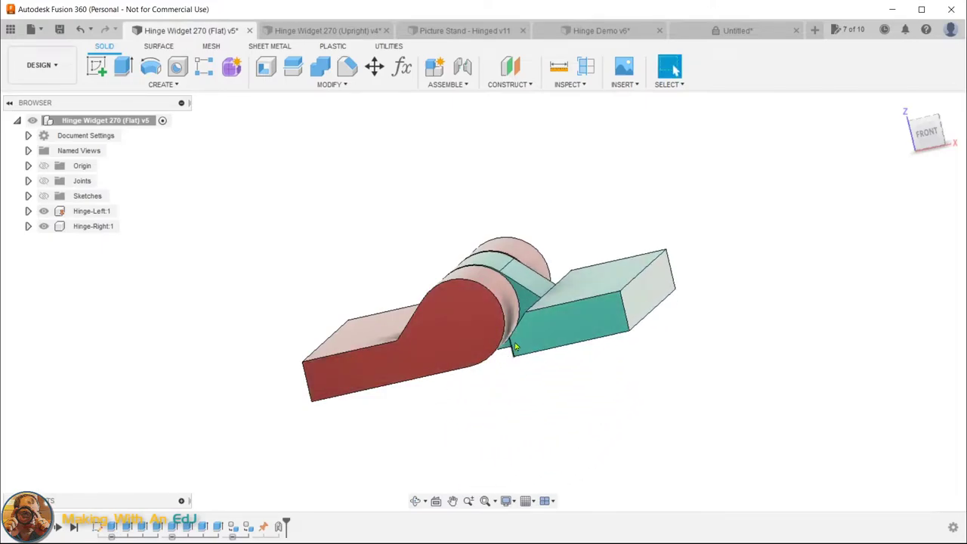
{"action": "middle_click_drag", "start_coordinate": [573, 373], "coordinate": [506, 403], "text": "shift"}
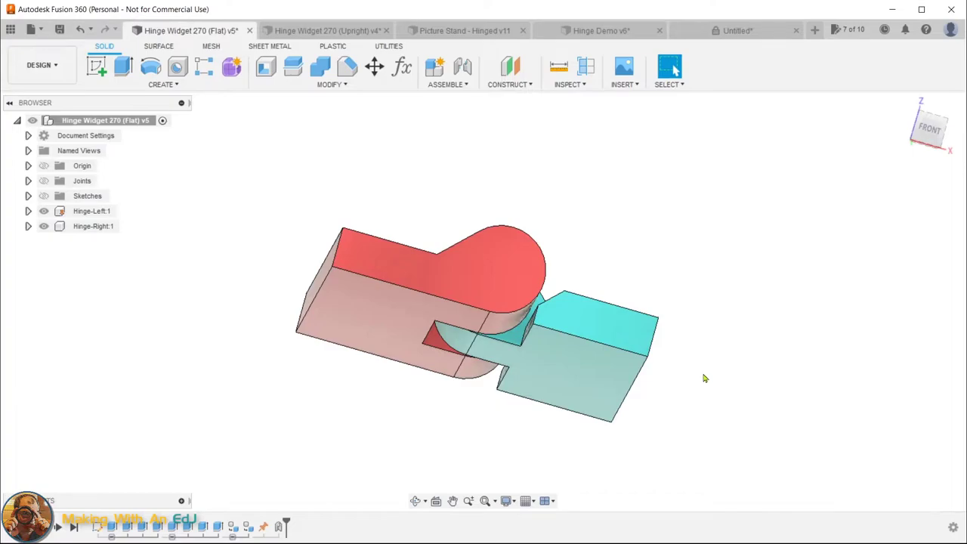
{"action": "mouse_move", "coordinate": [701, 378]}
{"action": "left_mouse_down"}
{"action": "mouse_move", "coordinate": [486, 449]}
{"action": "mouse_move", "coordinate": [385, 439]}
{"action": "mouse_move", "coordinate": [452, 447]}
{"action": "left_mouse_up"}
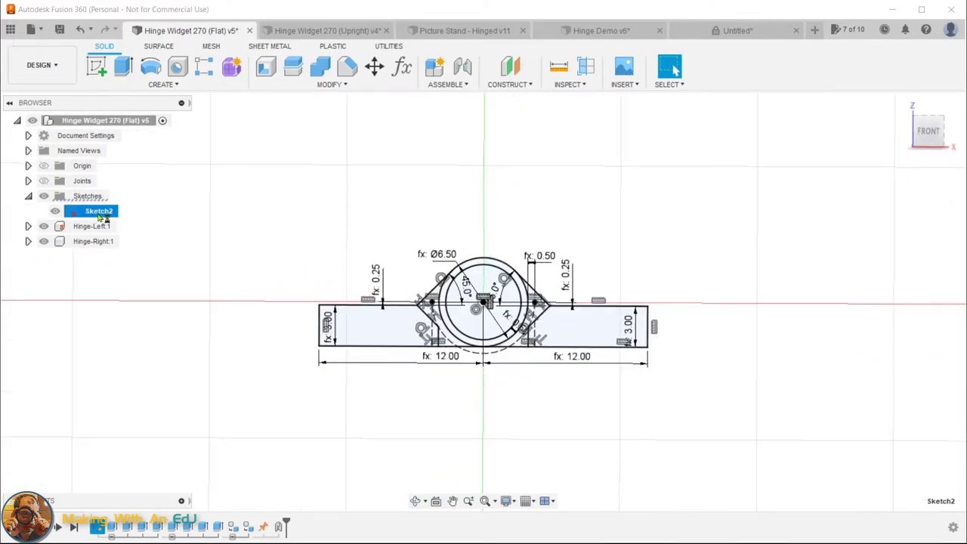
In Sketch2, make both outer vertical clearance lines normal and both inner ones construction, and finish the sketch
{"action": "double_click", "coordinate": [106, 209]}
{"action": "scroll", "coordinate": [421, 371], "scroll_direction": "up", "scroll_amount": 3}
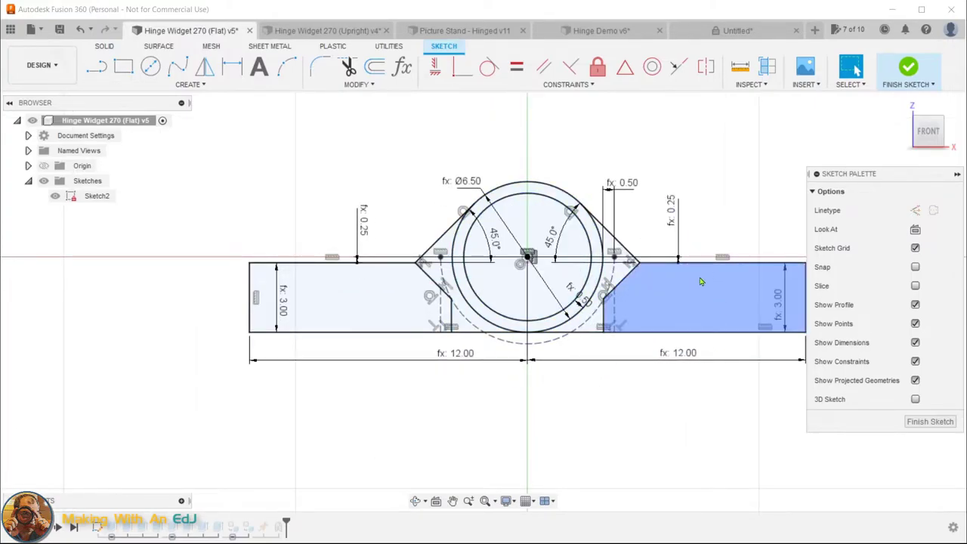
{"action": "left_click", "coordinate": [443, 313]}
{"action": "key", "text": "x"}
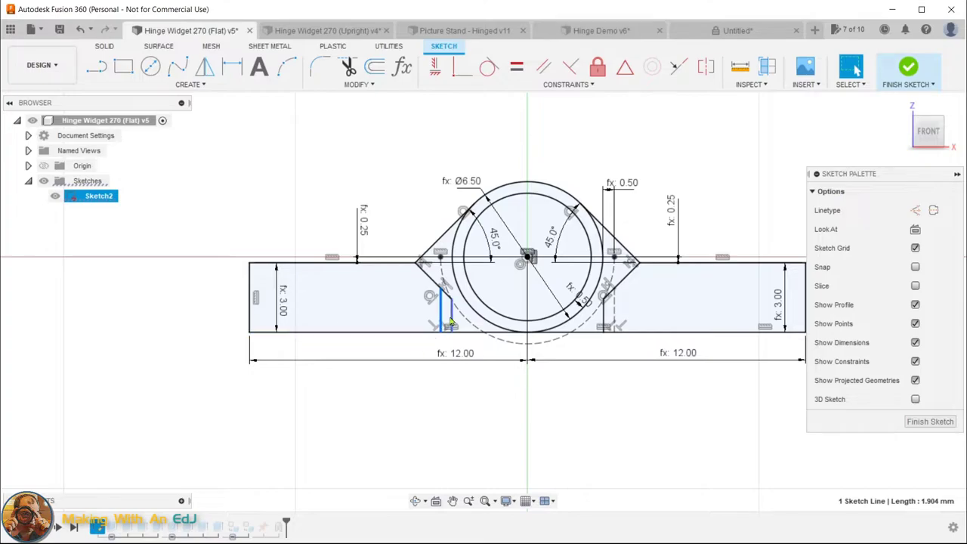
{"action": "left_click", "coordinate": [453, 318]}
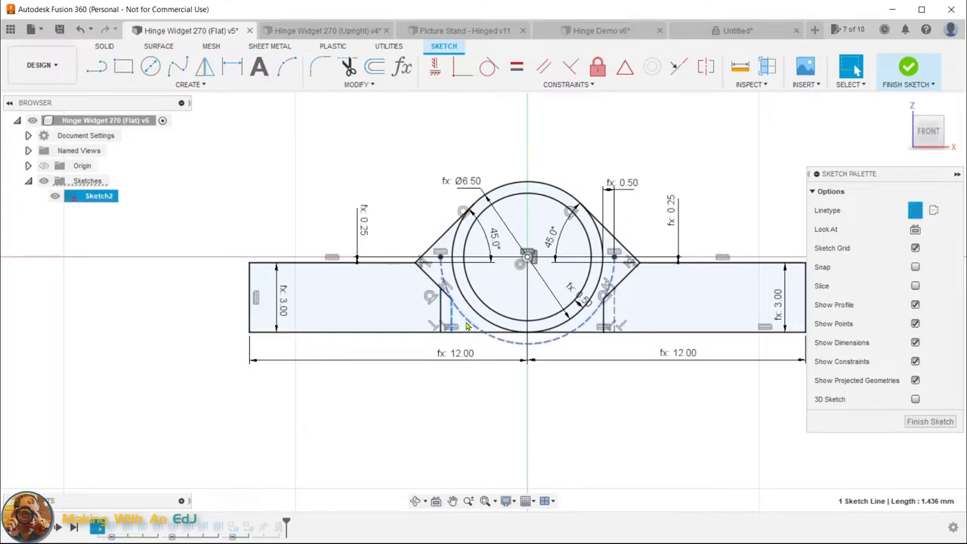
{"action": "left_click", "coordinate": [606, 321]}
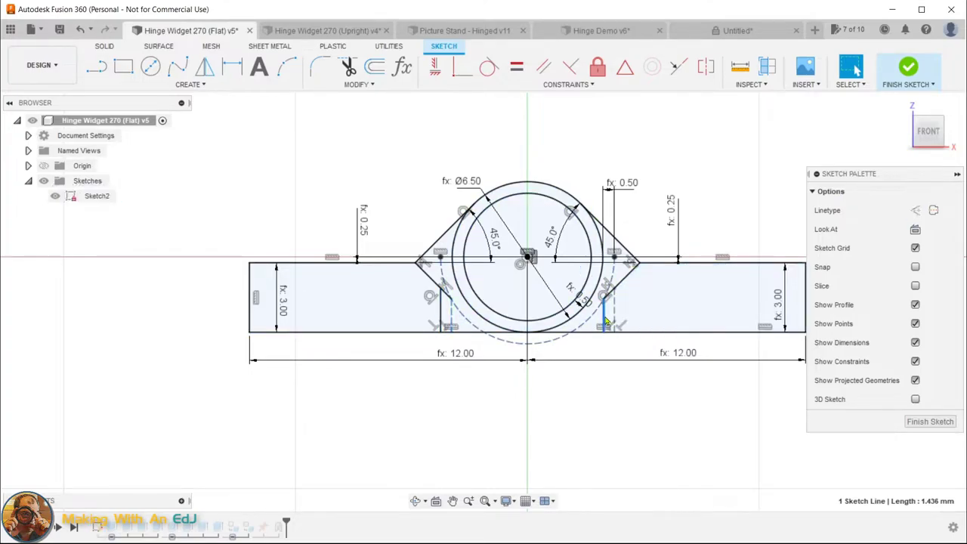
{"action": "left_click", "coordinate": [615, 318]}
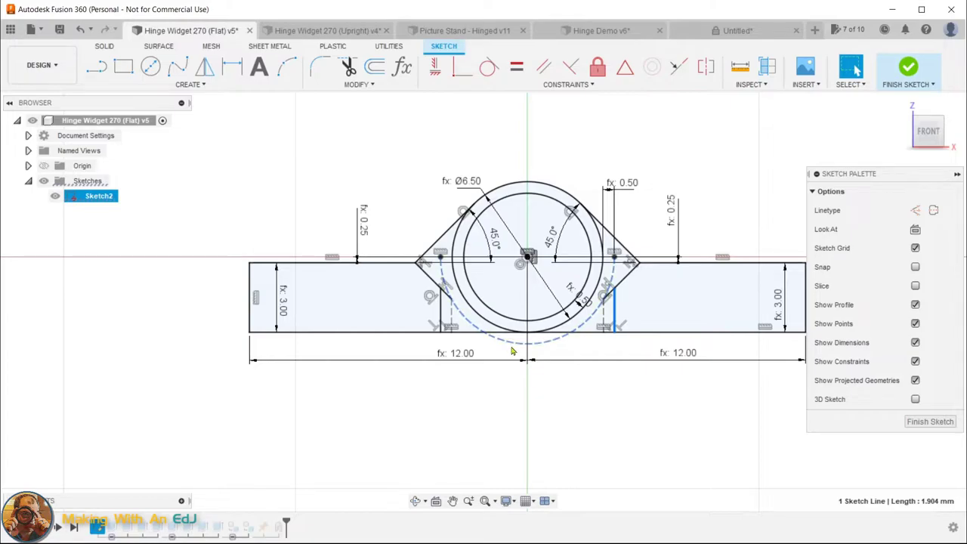
{"action": "left_click", "coordinate": [923, 424]}
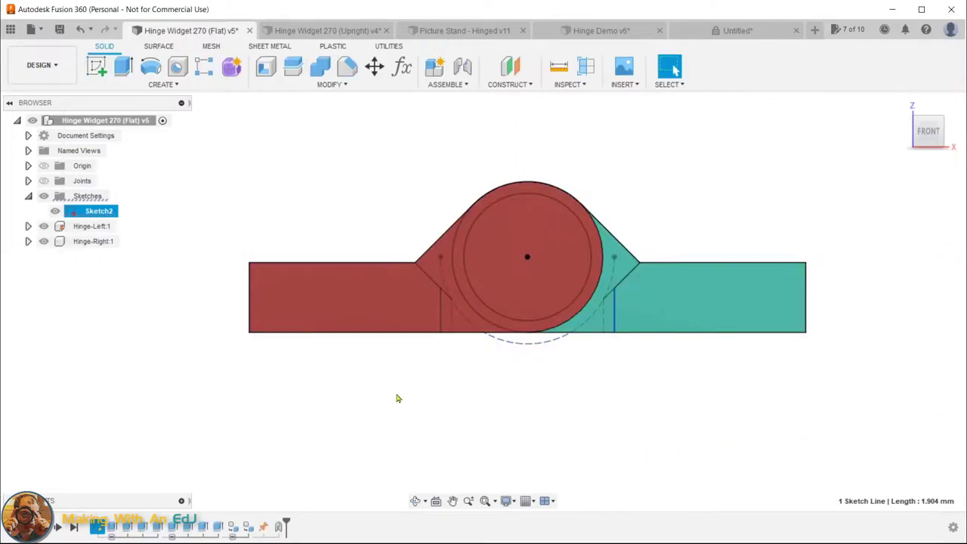
Hide the sketches and examine the clearance gaps of the hinge from the underside and front while moving its leaves
{"action": "mouse_move", "coordinate": [511, 378]}
{"action": "middle_mouse_down", "text": "shift"}
{"action": "mouse_move", "coordinate": [454, 340]}
{"action": "mouse_move", "coordinate": [499, 348]}
{"action": "mouse_move", "coordinate": [423, 332]}
{"action": "middle_mouse_up", "text": "shift"}
{"action": "left_click", "coordinate": [44, 196]}
{"action": "middle_click_drag", "start_coordinate": [646, 408], "coordinate": [580, 247], "text": "shift"}
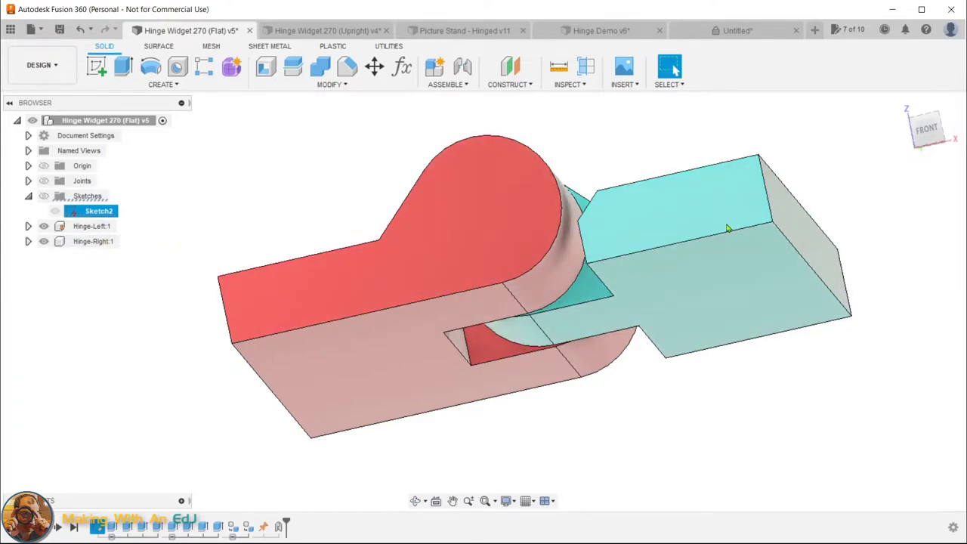
{"action": "left_click", "coordinate": [927, 132]}
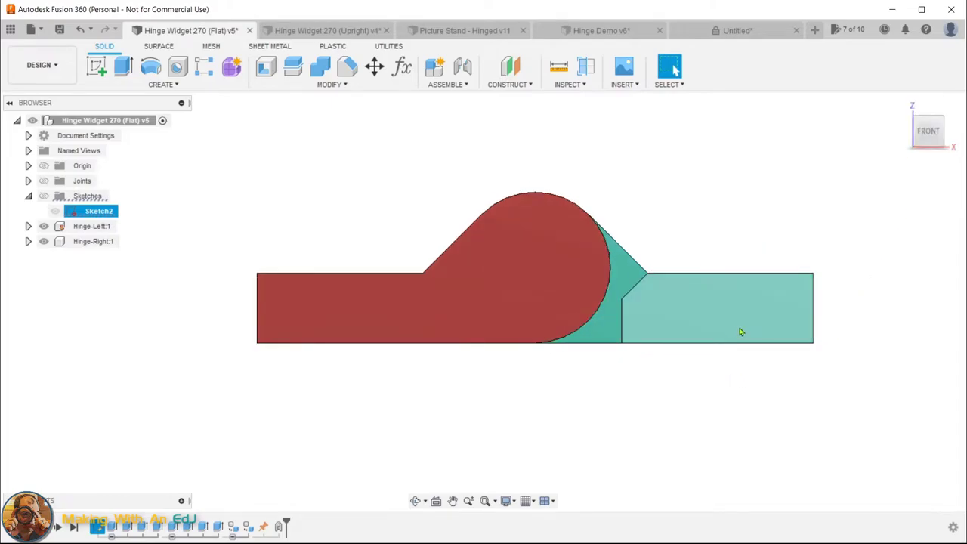
{"action": "mouse_move", "coordinate": [753, 325]}
{"action": "left_mouse_down"}
{"action": "mouse_move", "coordinate": [726, 399]}
{"action": "mouse_move", "coordinate": [617, 474]}
{"action": "mouse_move", "coordinate": [480, 487]}
{"action": "mouse_move", "coordinate": [436, 452]}
{"action": "left_mouse_up"}
{"action": "scroll", "coordinate": [633, 396], "scroll_direction": "down", "scroll_amount": 2}
{"action": "middle_click_drag", "start_coordinate": [632, 396], "coordinate": [538, 247]}
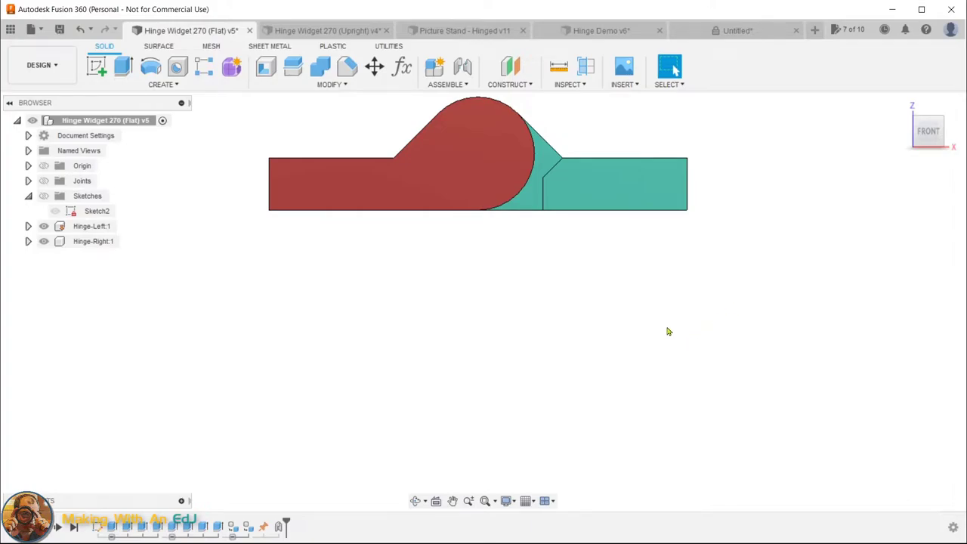
{"action": "middle_click_drag", "start_coordinate": [666, 300], "coordinate": [667, 298], "text": "shift"}
{"action": "left_click_drag", "start_coordinate": [638, 199], "coordinate": [356, 302]}
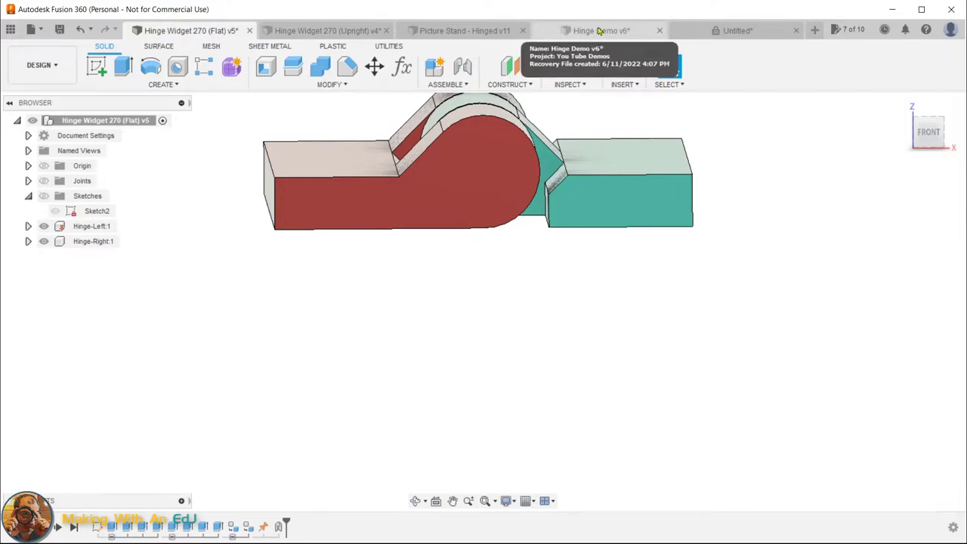
Finish the hinge sketch in the untitled design, and check the Hinge Widget 270 (Flat) model in its home view
{"action": "left_click", "coordinate": [738, 31]}
{"action": "left_click", "coordinate": [929, 422]}
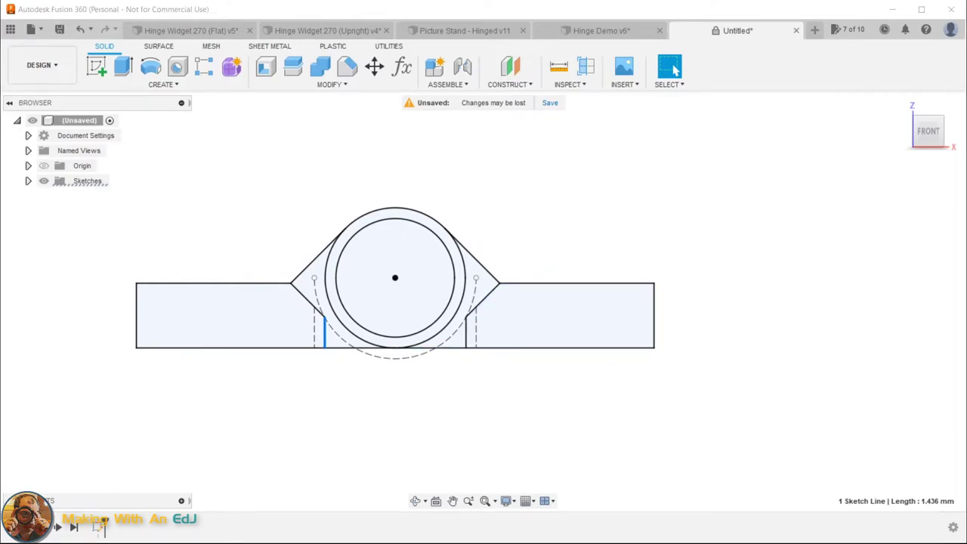
{"action": "left_click", "coordinate": [173, 32]}
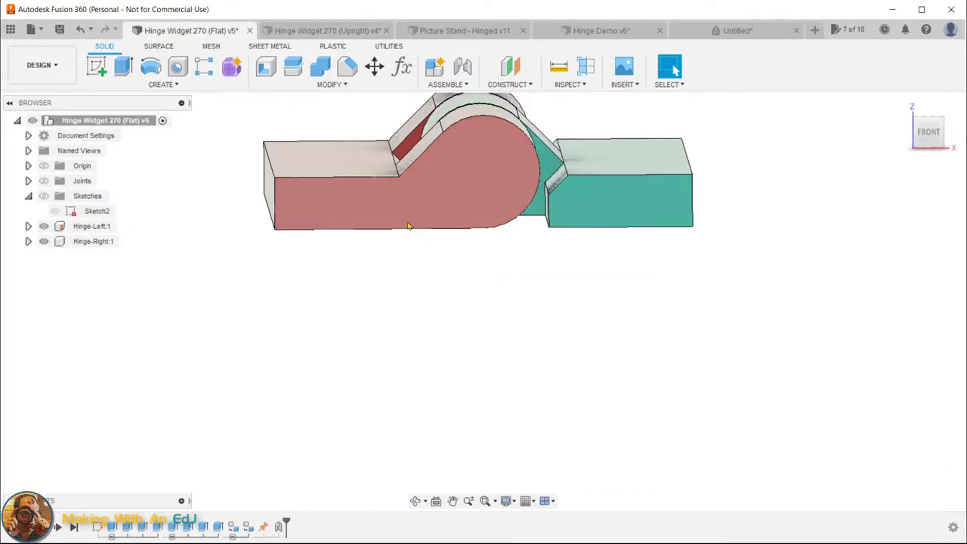
{"action": "left_click", "coordinate": [903, 105]}
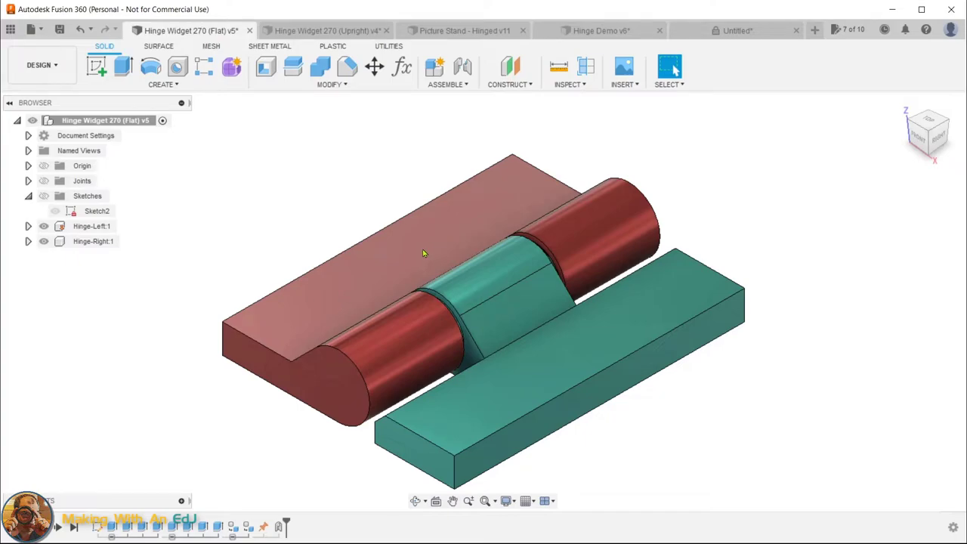
In the untitled design, start extruding the left leaf, left transition, knuckle ring and inner circle profiles by about 4.21 mm
{"action": "left_click", "coordinate": [740, 32]}
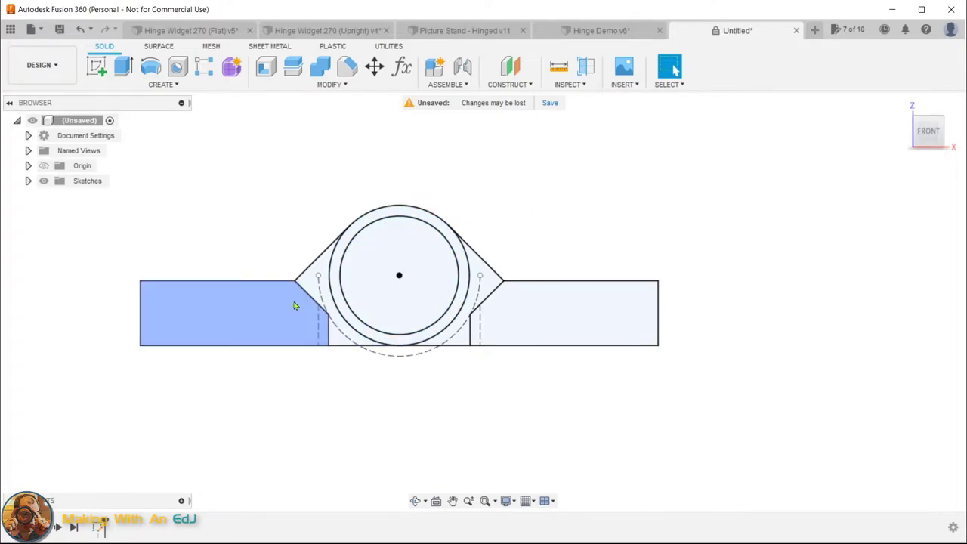
{"action": "key", "text": "e"}
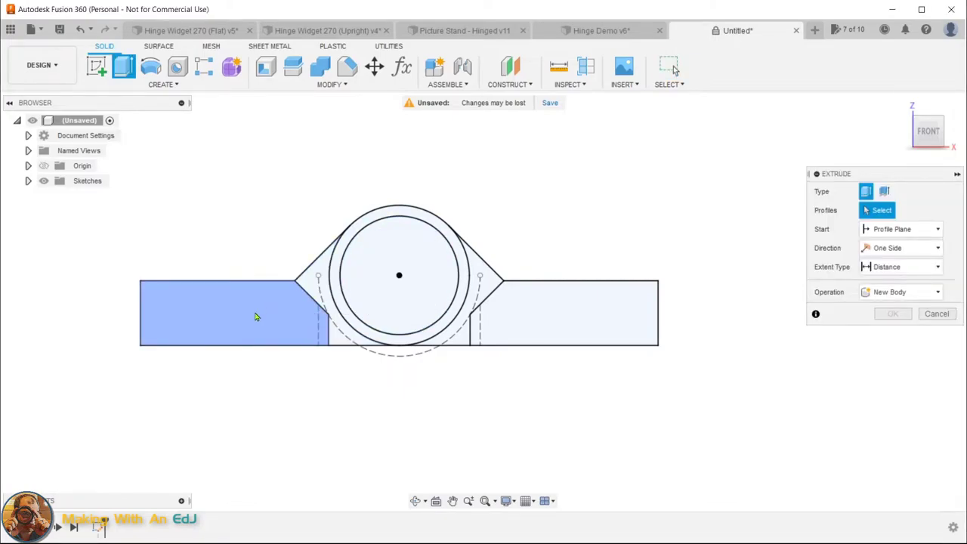
{"action": "left_click", "coordinate": [257, 316]}
{"action": "left_click", "coordinate": [333, 284]}
{"action": "left_click", "coordinate": [334, 283]}
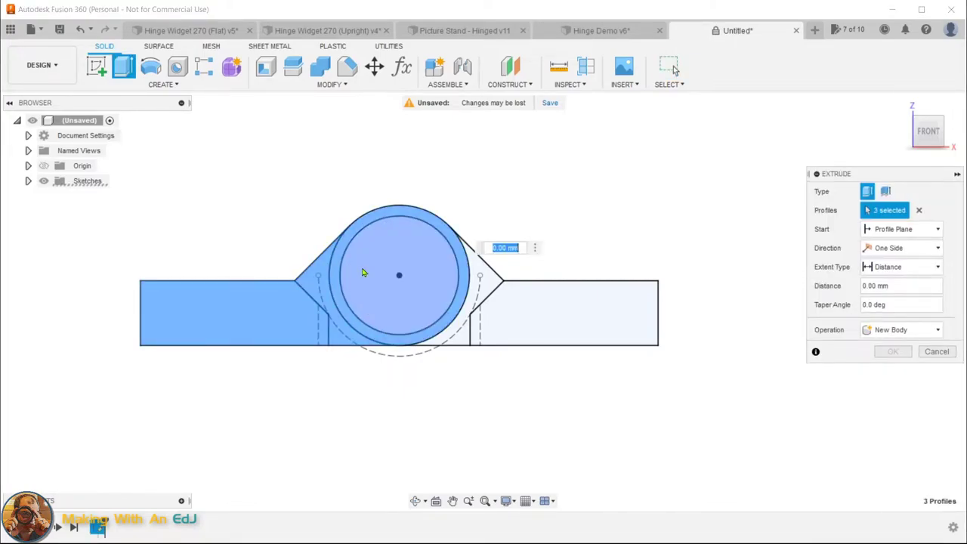
{"action": "left_click", "coordinate": [371, 307]}
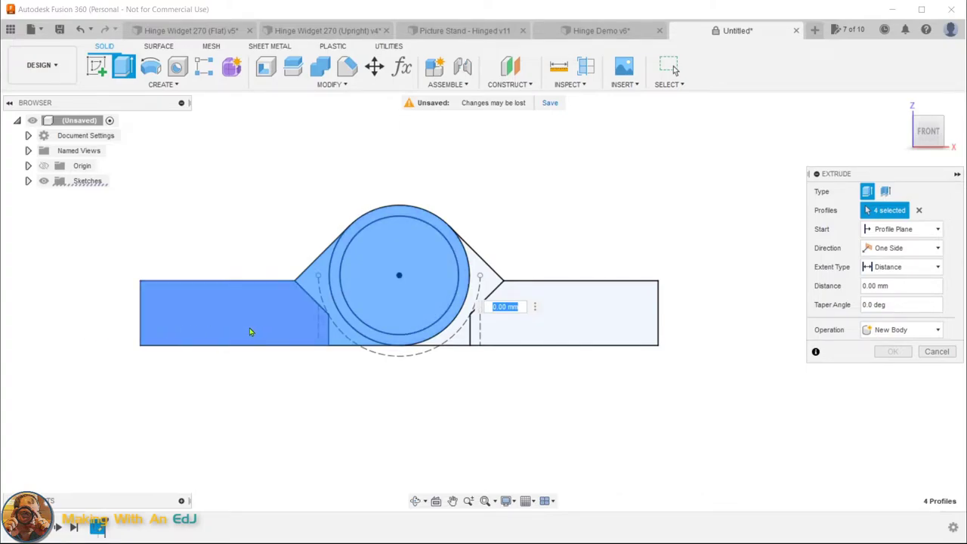
{"action": "middle_click_drag", "start_coordinate": [464, 388], "coordinate": [430, 417], "text": "shift"}
{"action": "left_click_drag", "start_coordinate": [403, 271], "coordinate": [448, 227]}
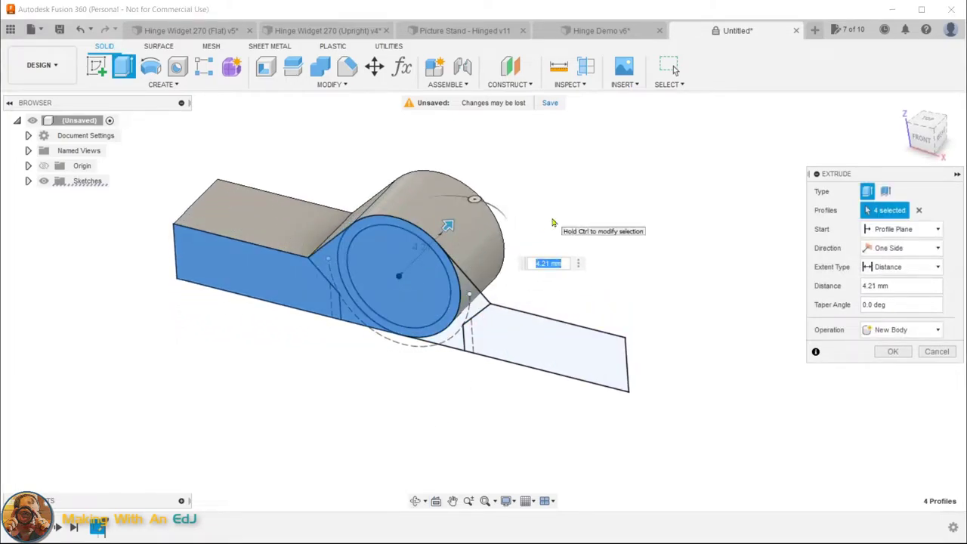
Make the left hinge half's extrusion symmetric and set its distance to the hingeLength parameter
{"action": "left_click", "coordinate": [912, 252]}
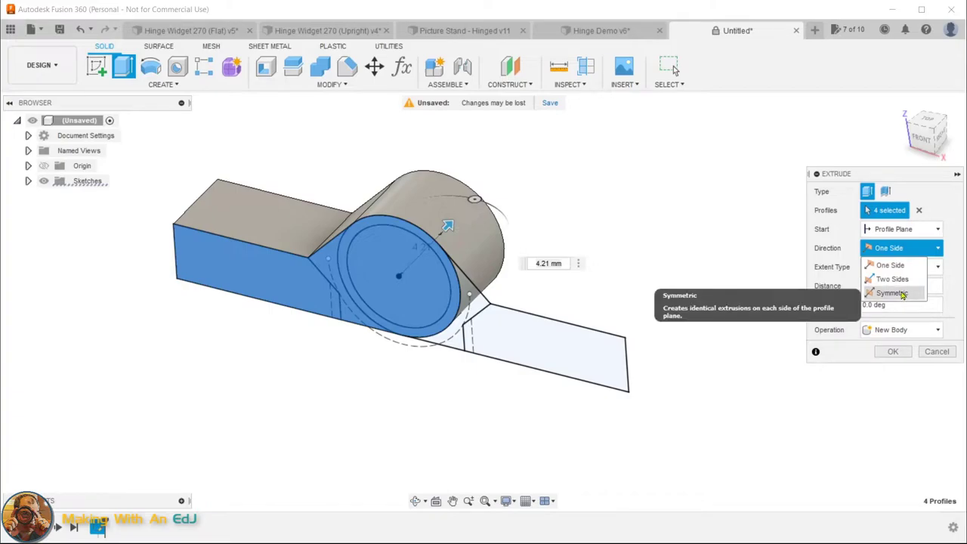
{"action": "left_click", "coordinate": [895, 294]}
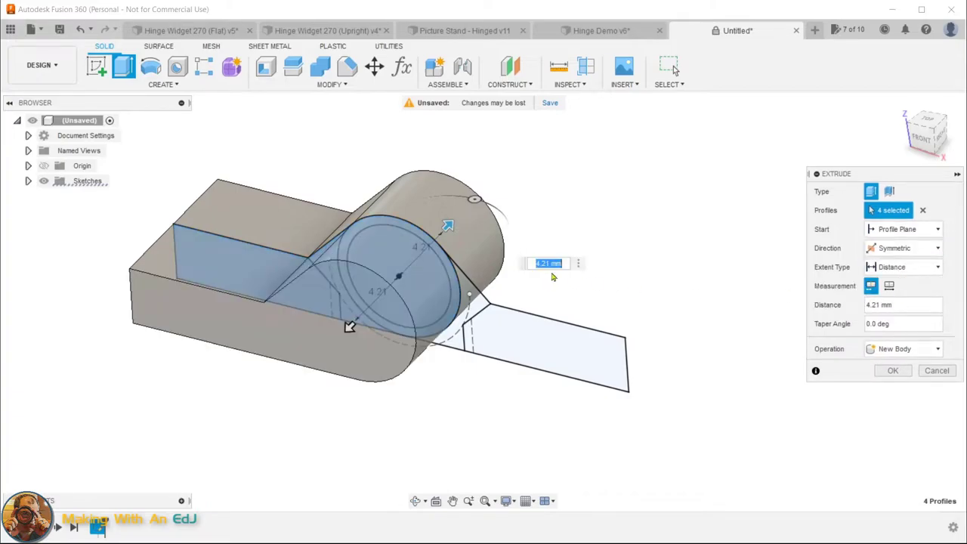
{"action": "type", "text": "wa"}
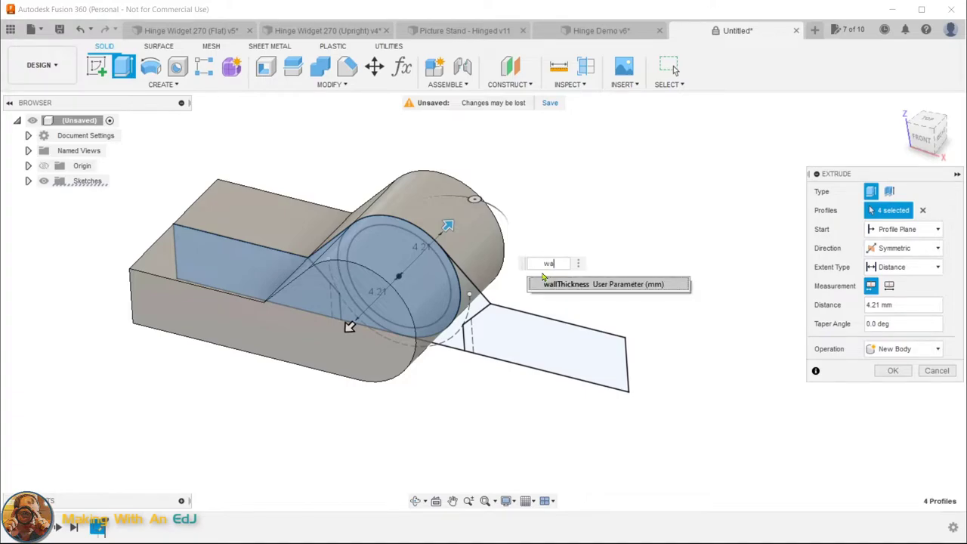
{"action": "key", "text": "BackSpace"}
{"action": "key", "text": "BackSpace"}
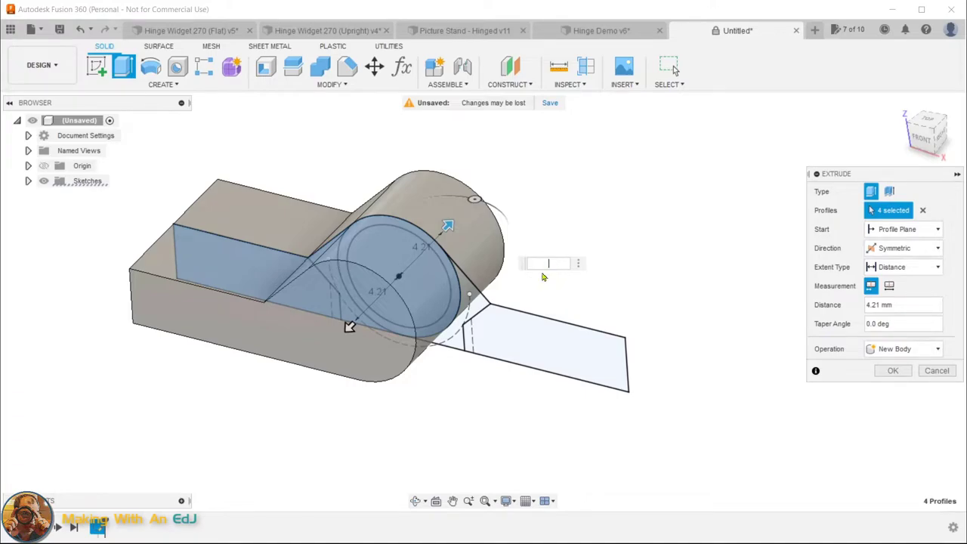
{"action": "type", "text": "hinge"}
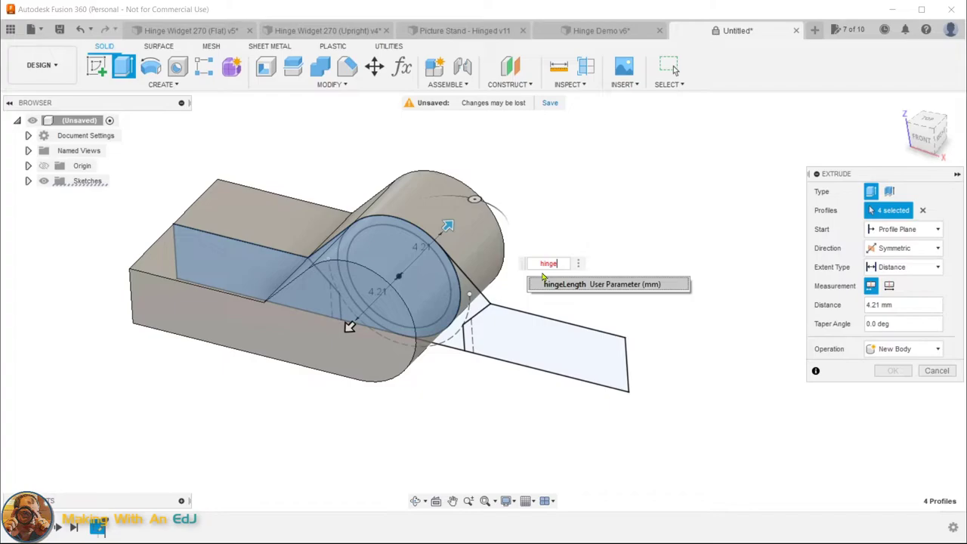
{"action": "key", "text": "Return"}
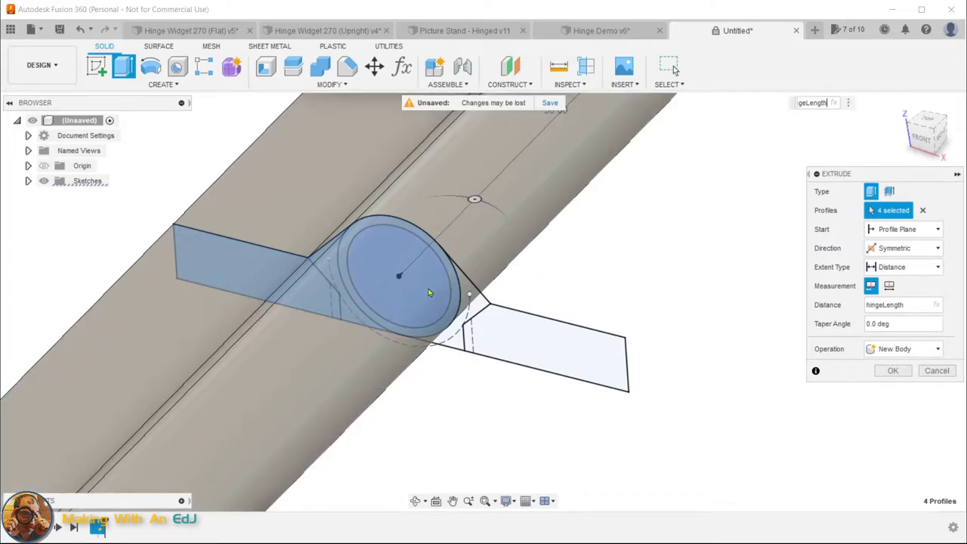
Try hingeLength/2 as the distance of the symmetric extrusion
{"action": "scroll", "coordinate": [490, 286], "scroll_direction": "down", "scroll_amount": 3}
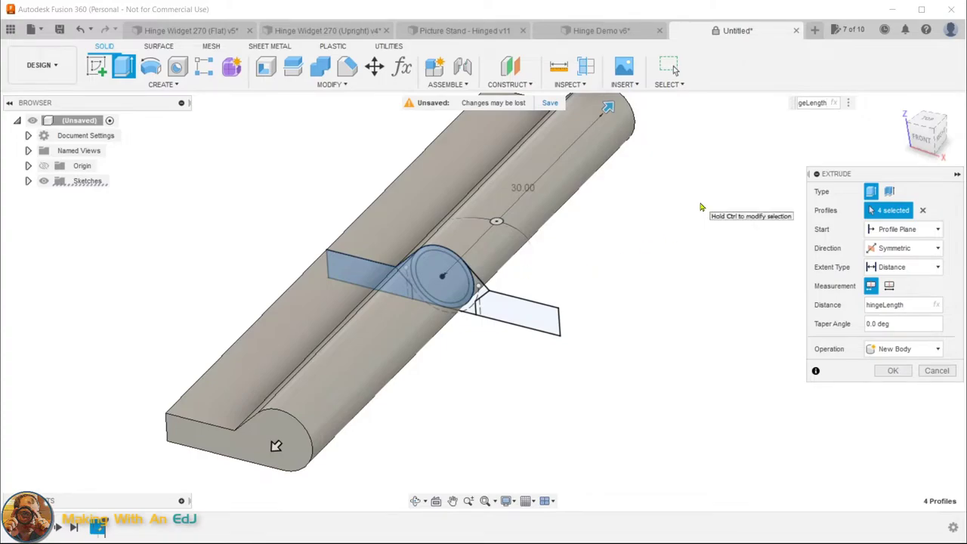
{"action": "type", "text": "/2"}
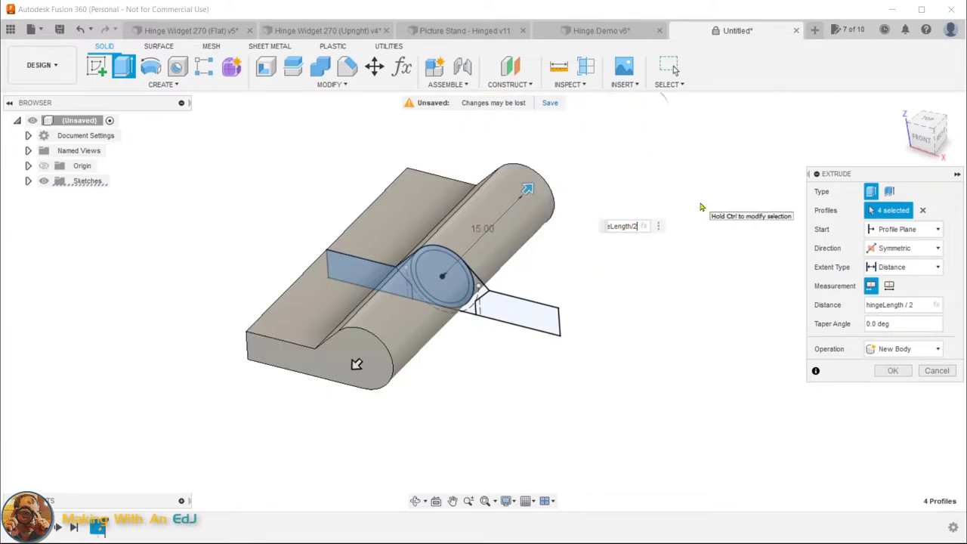
{"action": "key", "text": "BackSpace"}
{"action": "key", "text": "BackSpace"}
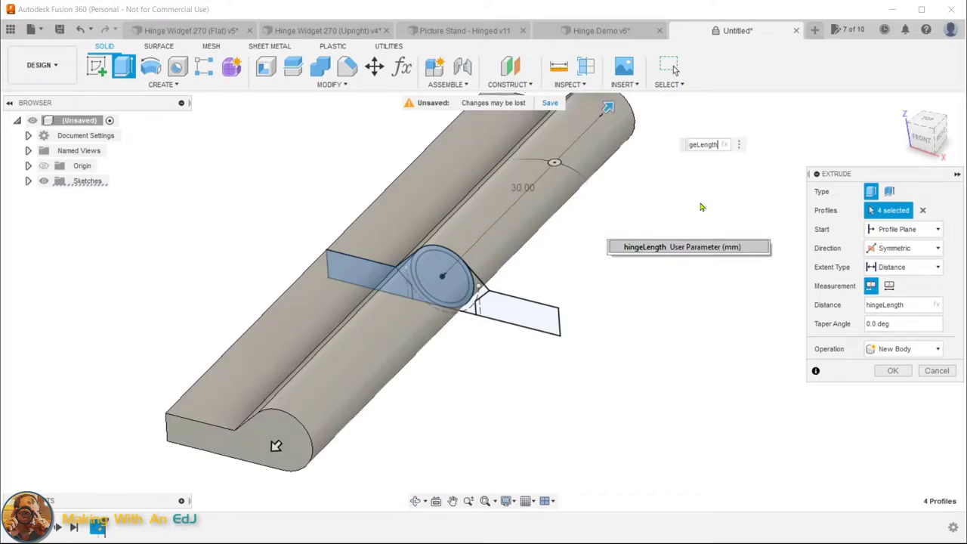
Measure the symmetric extrusion by whole length, complete it as a new body, and check the Hinge Widget 270 (Flat) model
{"action": "left_click", "coordinate": [890, 287]}
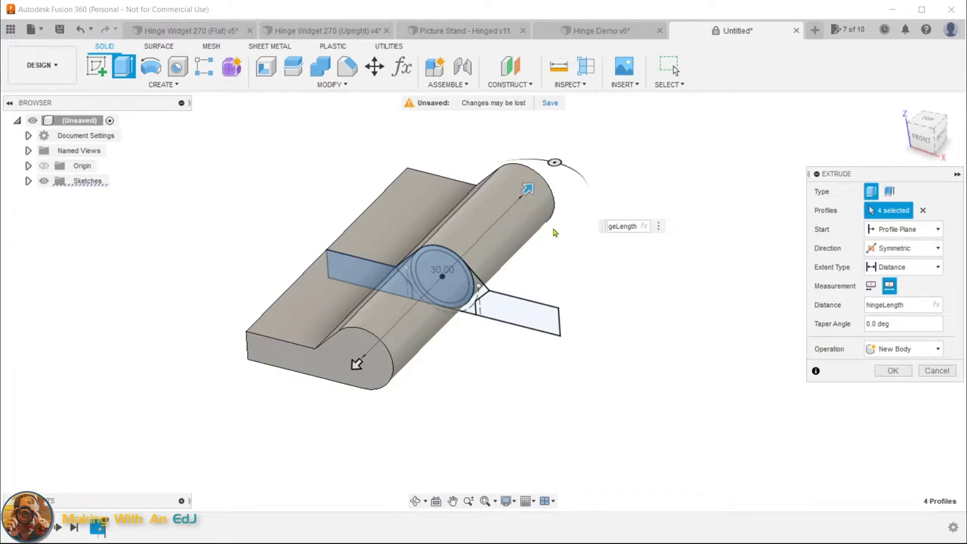
{"action": "left_click", "coordinate": [894, 371]}
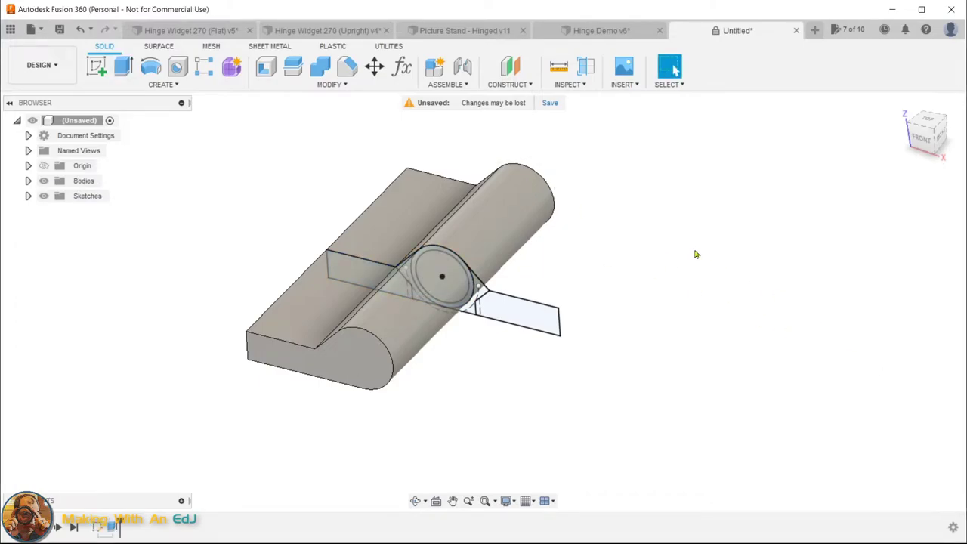
{"action": "left_click", "coordinate": [197, 30]}
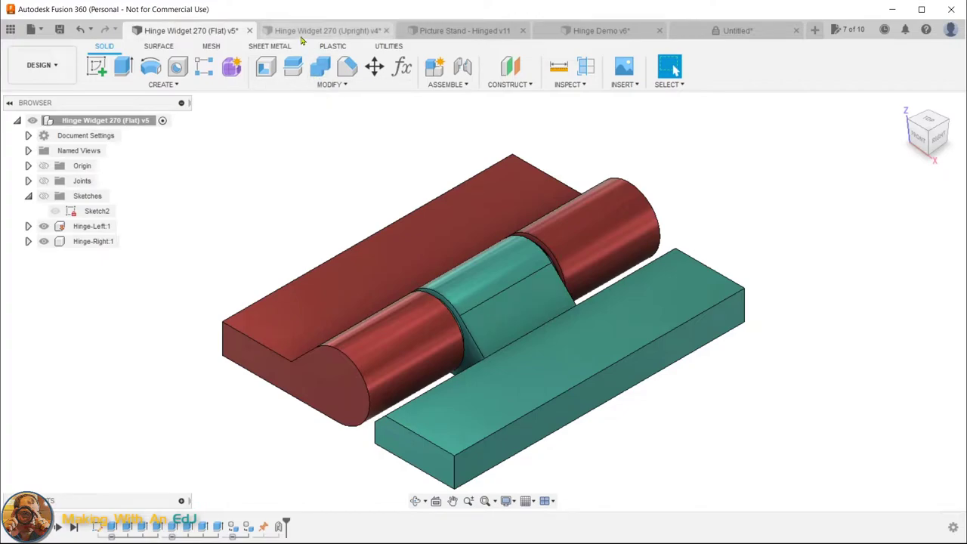
{"action": "left_click", "coordinate": [716, 31]}
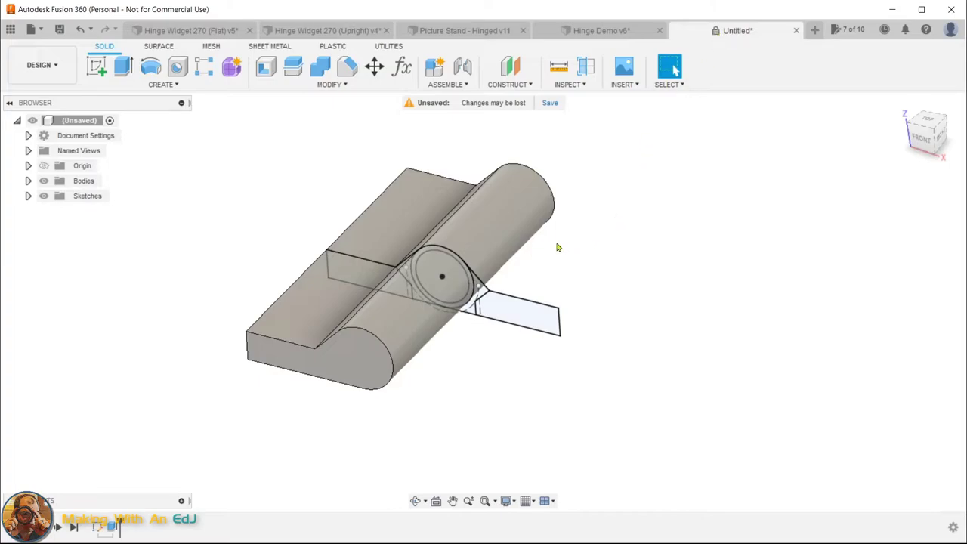
In the untitled design, extrude the inner circle, knuckle ring and left transition profiles as a symmetric whole-length cut of about 10.96 mm
{"action": "key", "text": "e"}
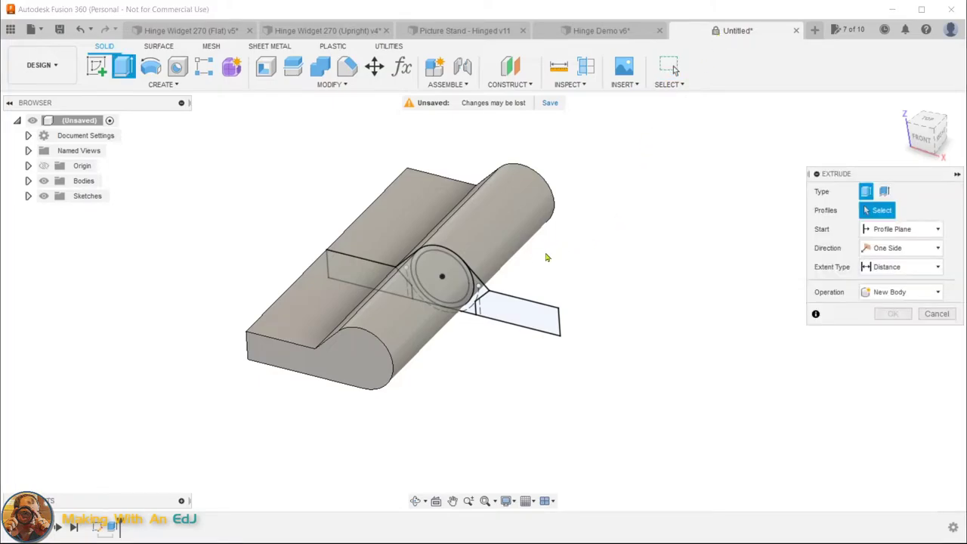
{"action": "left_click", "coordinate": [450, 275]}
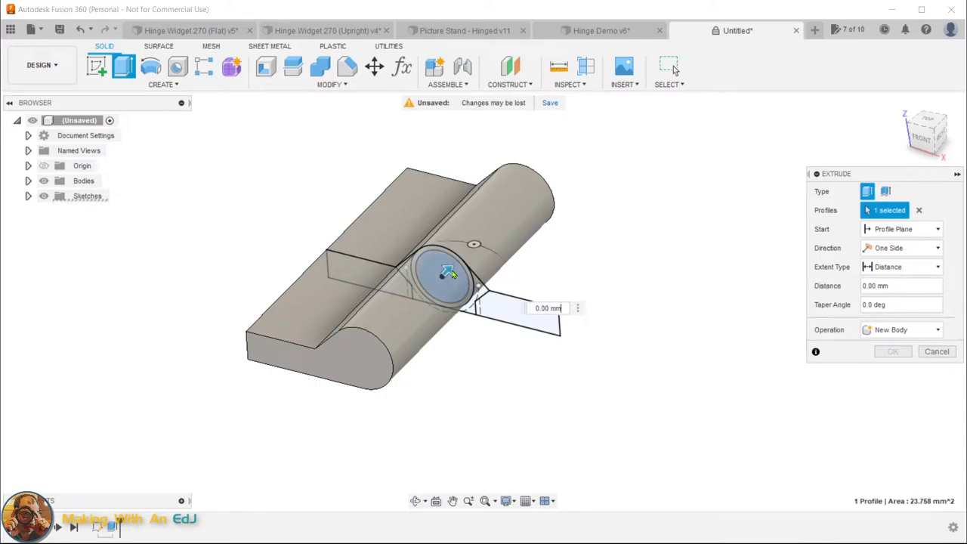
{"action": "left_click", "coordinate": [409, 273]}
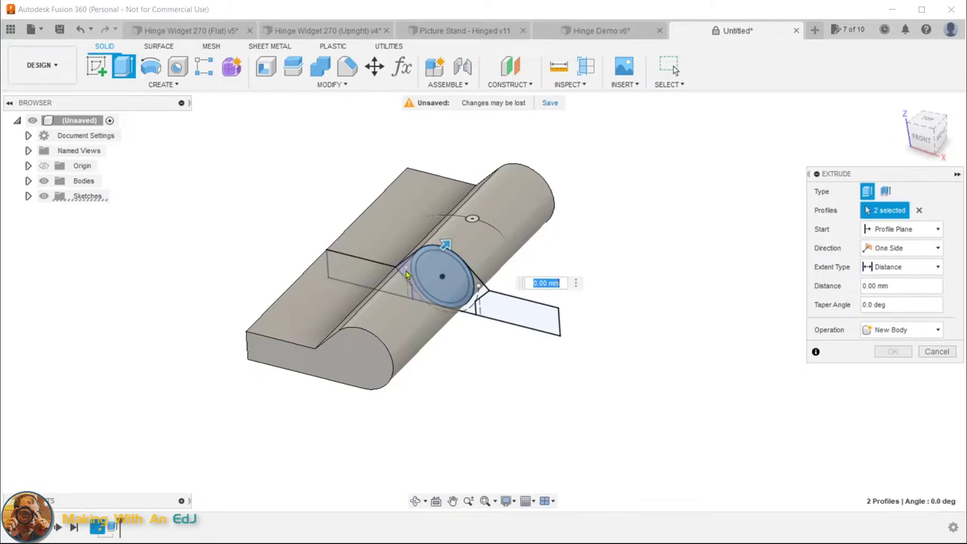
{"action": "left_click", "coordinate": [409, 277]}
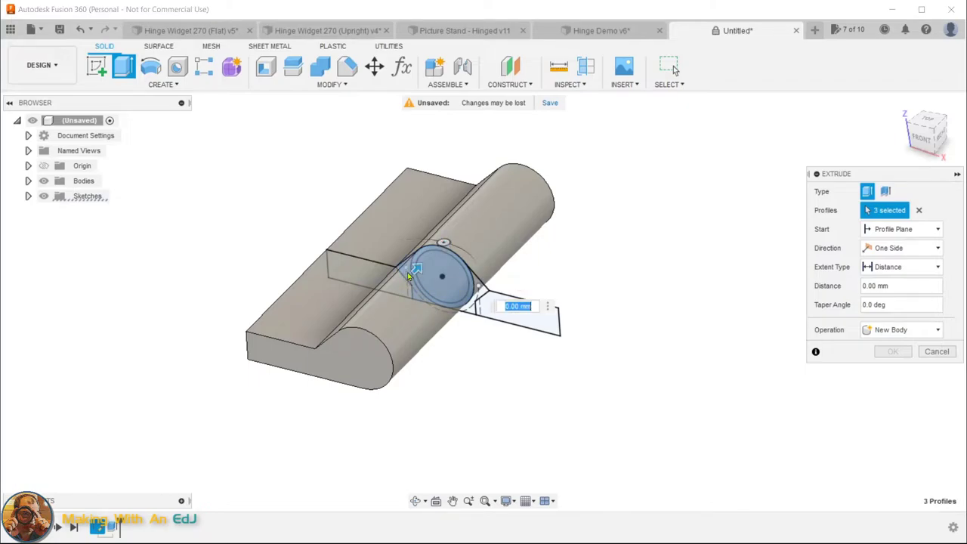
{"action": "left_click", "coordinate": [903, 254]}
{"action": "left_click", "coordinate": [883, 292]}
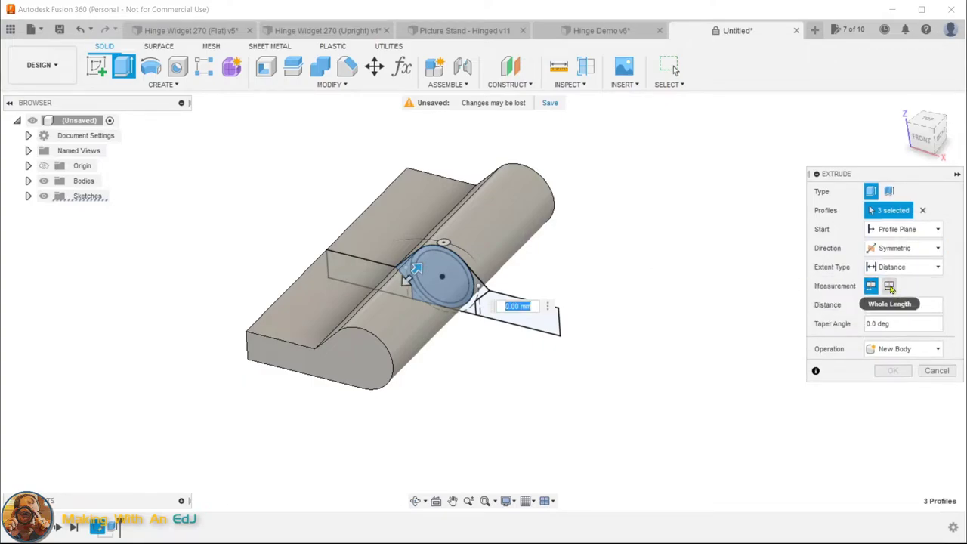
{"action": "left_click", "coordinate": [891, 286]}
{"action": "left_click_drag", "start_coordinate": [417, 269], "coordinate": [470, 263]}
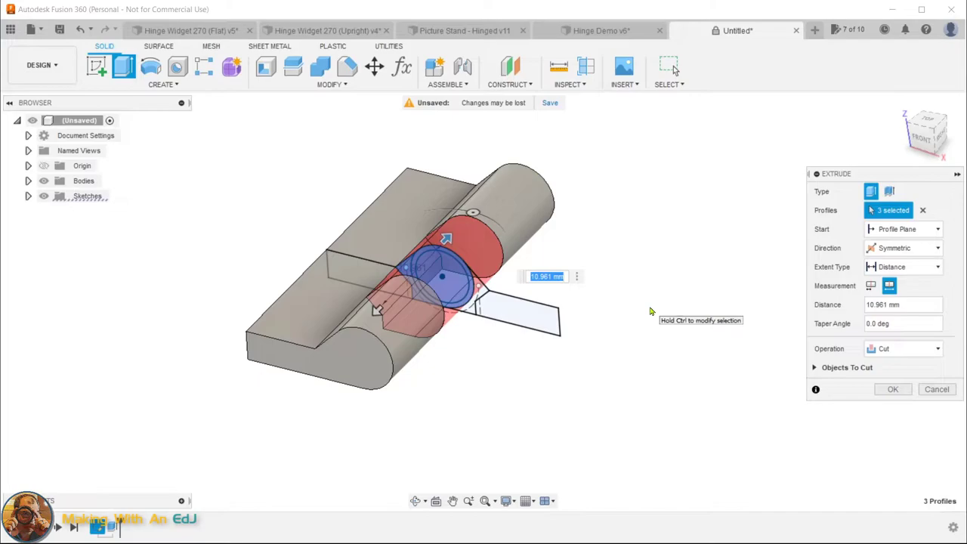
Set the centre cut's distance to hingeLength/3 plus the clearance parameter and complete the cut
{"action": "type", "text": "hingeLength/3"}
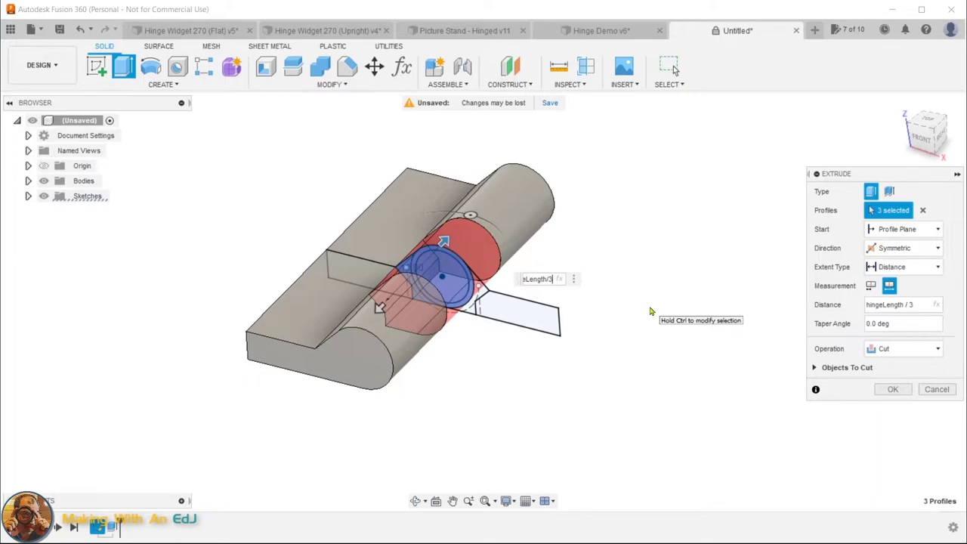
{"action": "type", "text": "="}
{"action": "key", "text": "BackSpace"}
{"action": "type", "text": "+cl"}
{"action": "key", "text": "Escape"}
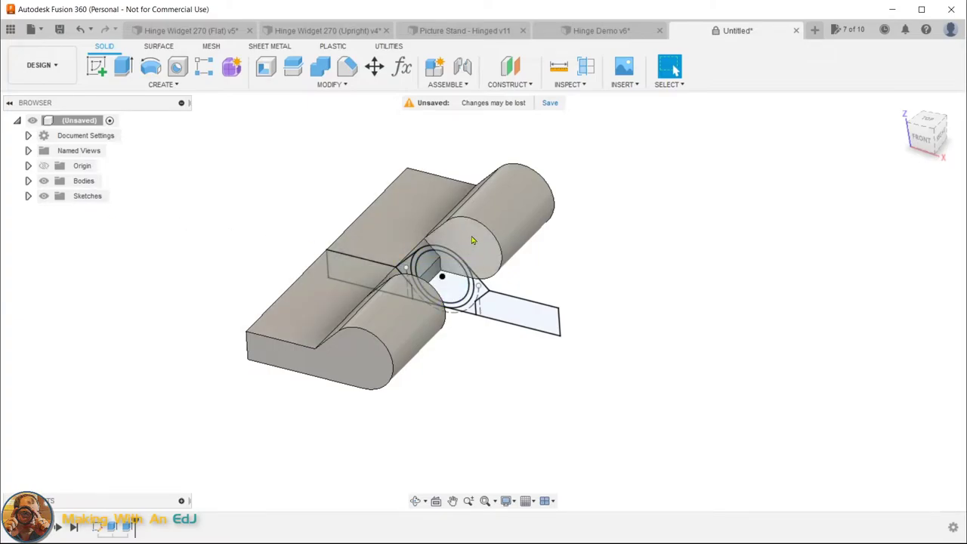
Hide the sketches and measure the gap between the inner faces of the two knuckles
{"action": "left_click", "coordinate": [44, 196]}
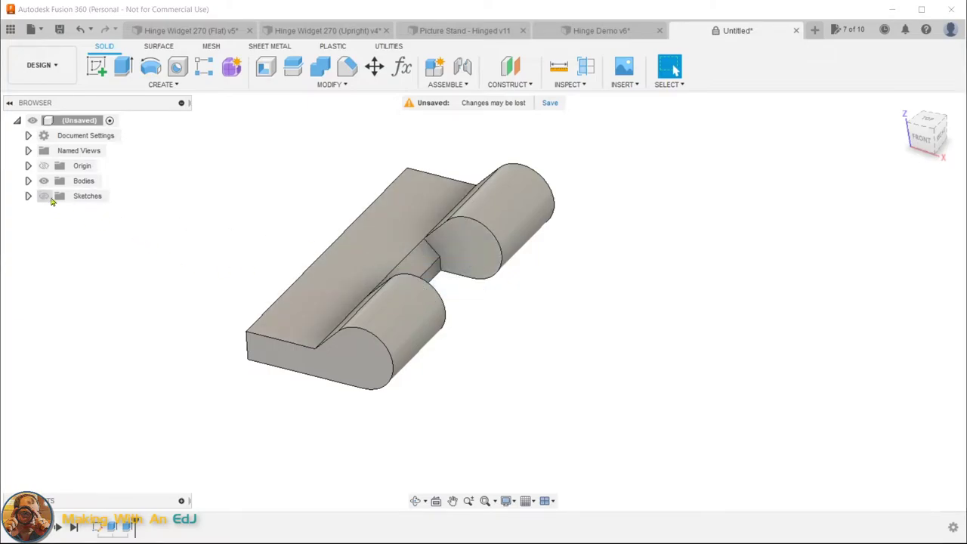
{"action": "key", "text": "i"}
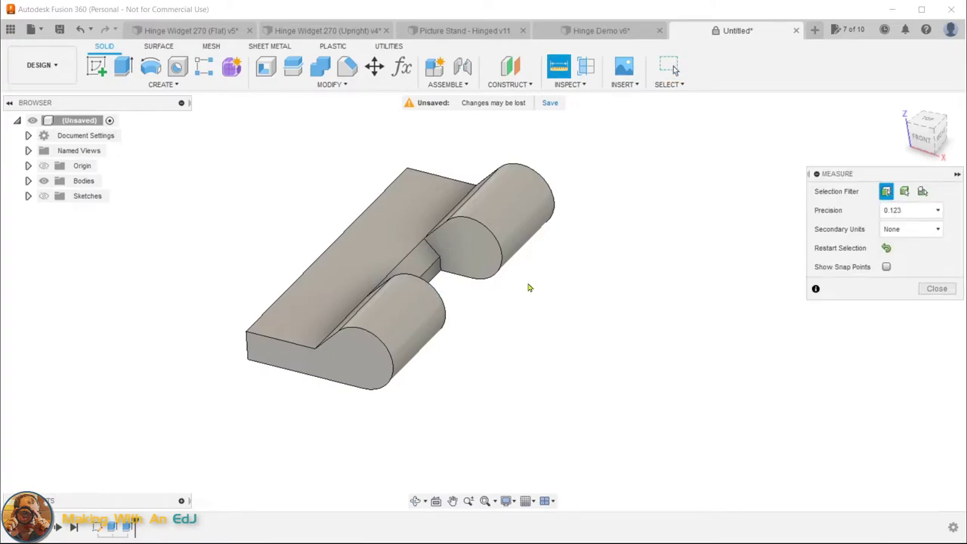
{"action": "left_click", "coordinate": [487, 261]}
{"action": "middle_click_drag", "start_coordinate": [637, 323], "coordinate": [550, 428], "text": "shift"}
{"action": "left_click", "coordinate": [369, 333]}
{"action": "key", "text": "Escape"}
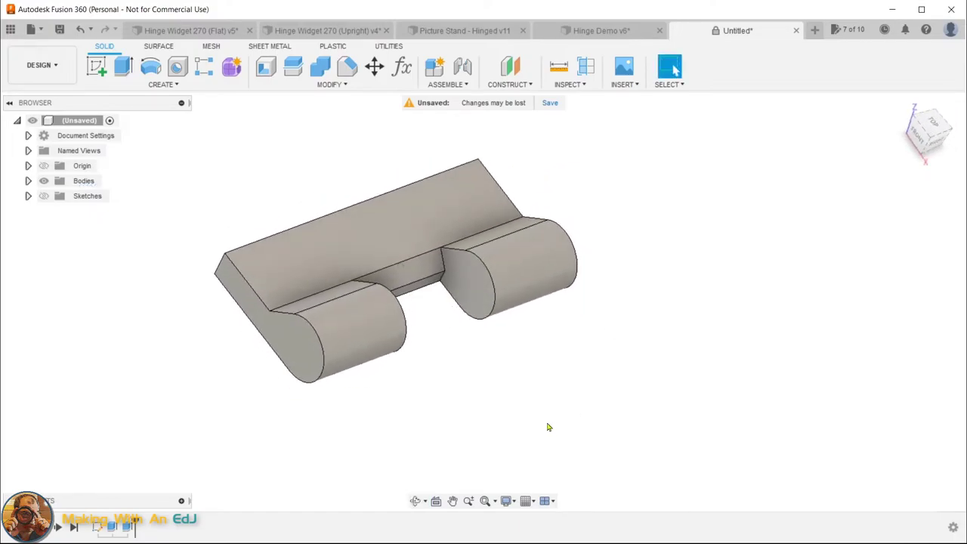
In Hinge Widget 270 (Flat), hide Hinge-Right and examine the conical recesses in the left half's knuckles
{"action": "left_click", "coordinate": [189, 30]}
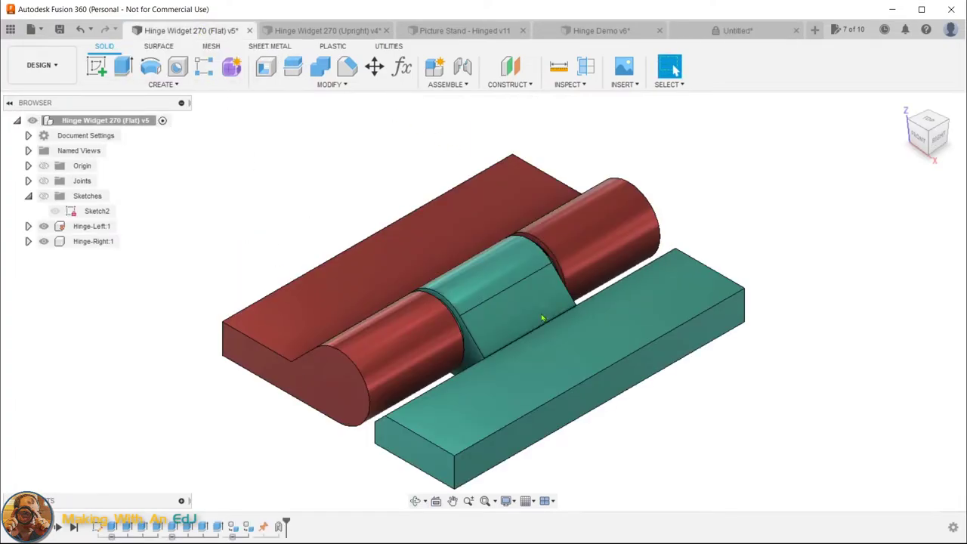
{"action": "left_click", "coordinate": [58, 242]}
{"action": "left_click", "coordinate": [43, 241]}
{"action": "middle_click_drag", "start_coordinate": [579, 371], "coordinate": [432, 352], "text": "shift"}
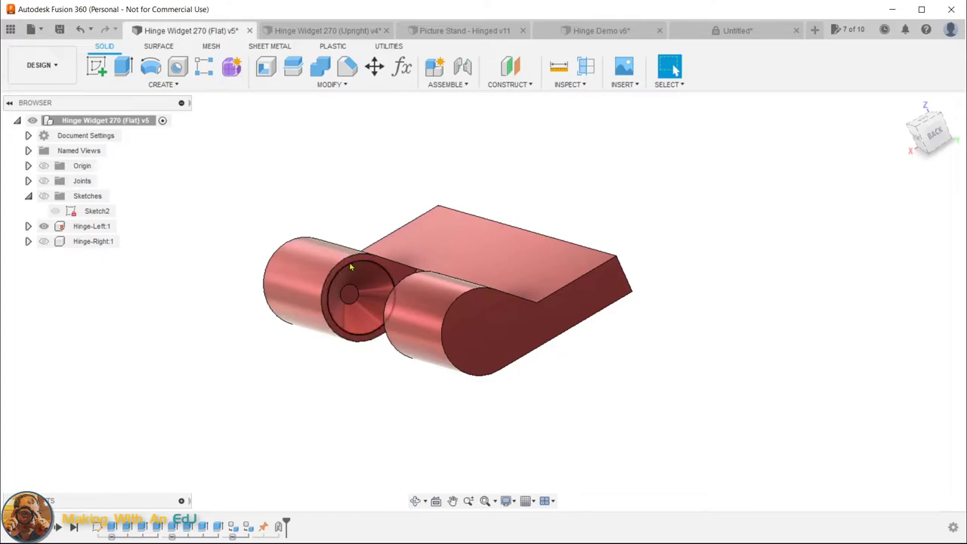
{"action": "middle_click_drag", "start_coordinate": [559, 415], "coordinate": [640, 347], "text": "shift"}
In the untitled design, show the sketches and start extruding the inner circle profile
{"action": "left_click", "coordinate": [745, 32]}
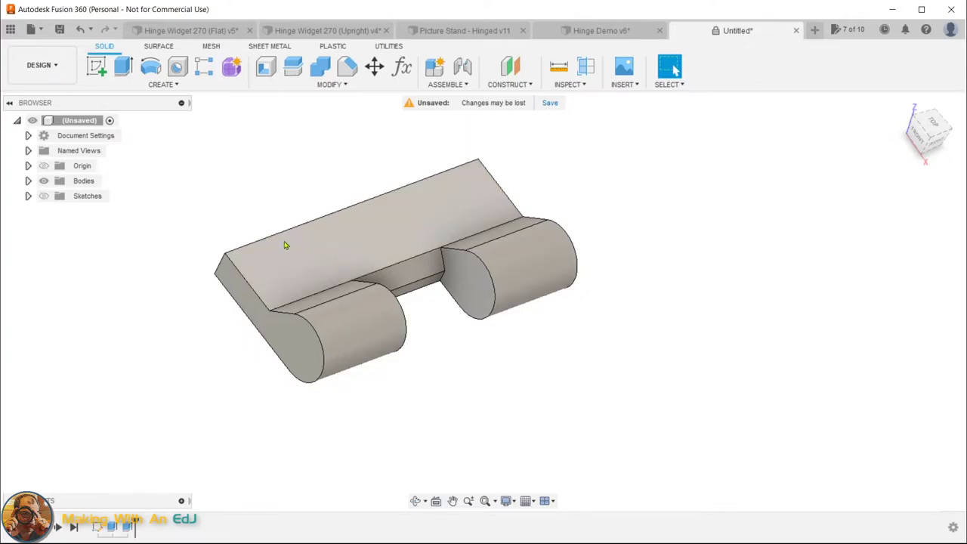
{"action": "key", "text": "e"}
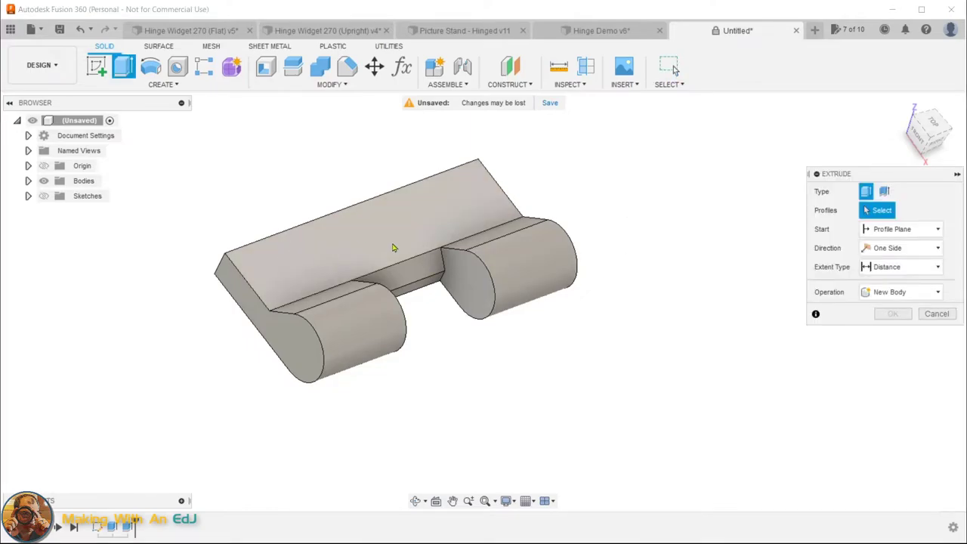
{"action": "left_click", "coordinate": [43, 197]}
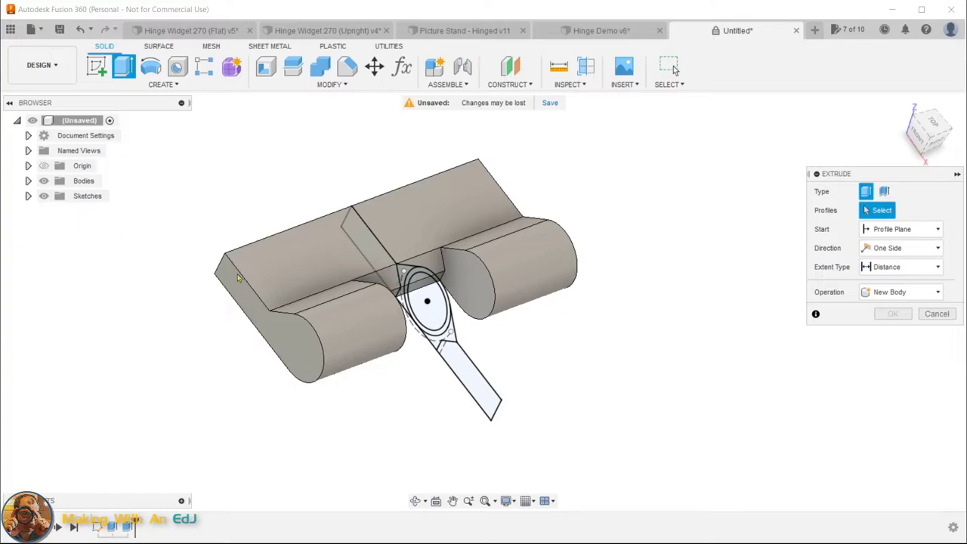
{"action": "mouse_move", "coordinate": [666, 376]}
{"action": "middle_mouse_down", "text": "shift"}
{"action": "mouse_move", "coordinate": [676, 373]}
{"action": "mouse_move", "coordinate": [667, 379]}
{"action": "middle_mouse_up", "text": "shift"}
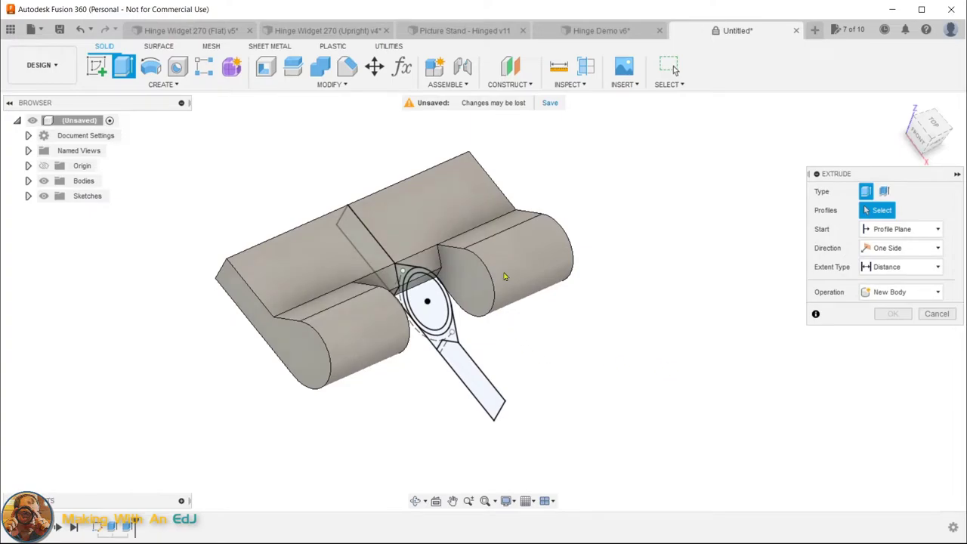
{"action": "left_click", "coordinate": [432, 301]}
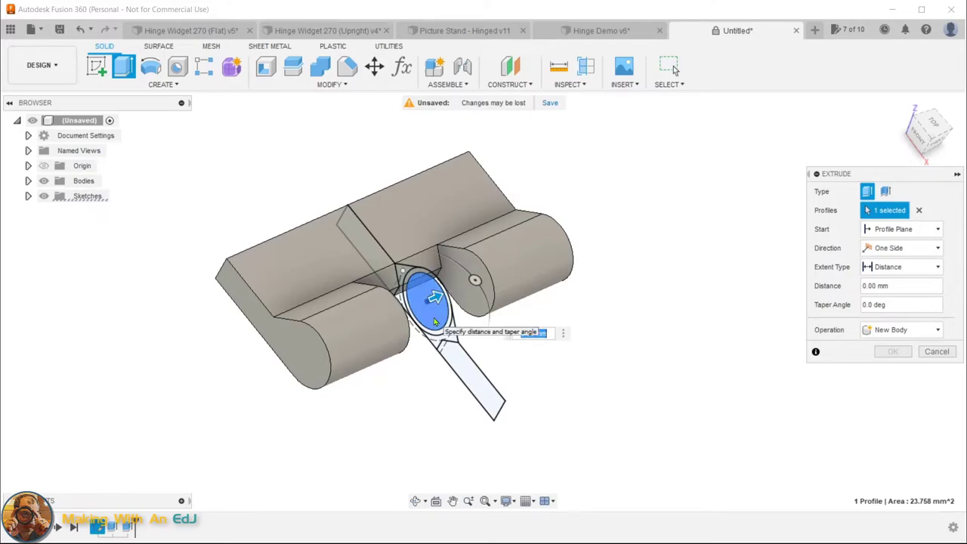
{"action": "mouse_move", "coordinate": [433, 294]}
{"action": "left_mouse_down"}
{"action": "mouse_move", "coordinate": [460, 290]}
{"action": "mouse_move", "coordinate": [421, 305]}
{"action": "mouse_move", "coordinate": [446, 310]}
{"action": "left_mouse_up"}
Start the inner circle's extrusion from the rear knuckle's inner face and cut into that knuckle by the wallThickness parameter
{"action": "left_click", "coordinate": [907, 229]}
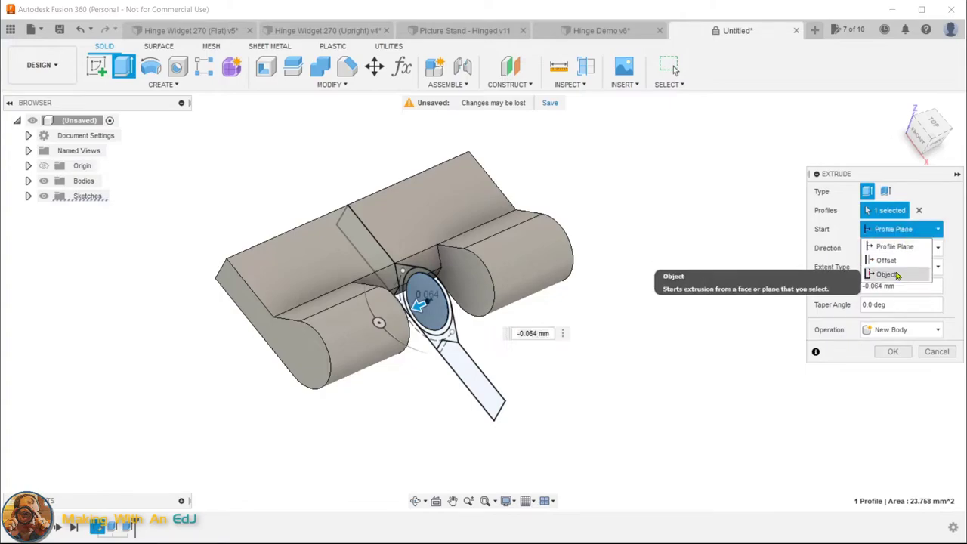
{"action": "left_click", "coordinate": [896, 276]}
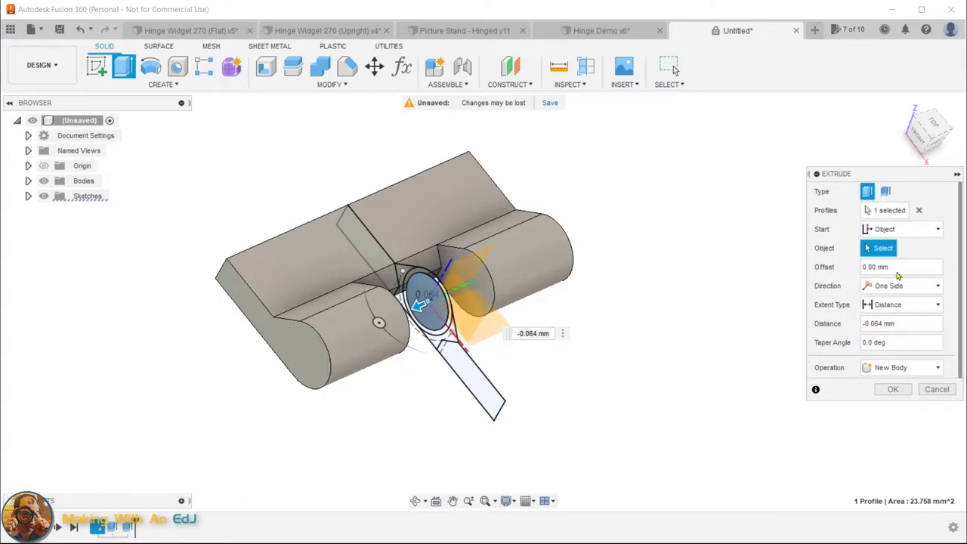
{"action": "left_click", "coordinate": [486, 286]}
{"action": "left_click_drag", "start_coordinate": [486, 286], "coordinate": [486, 283]}
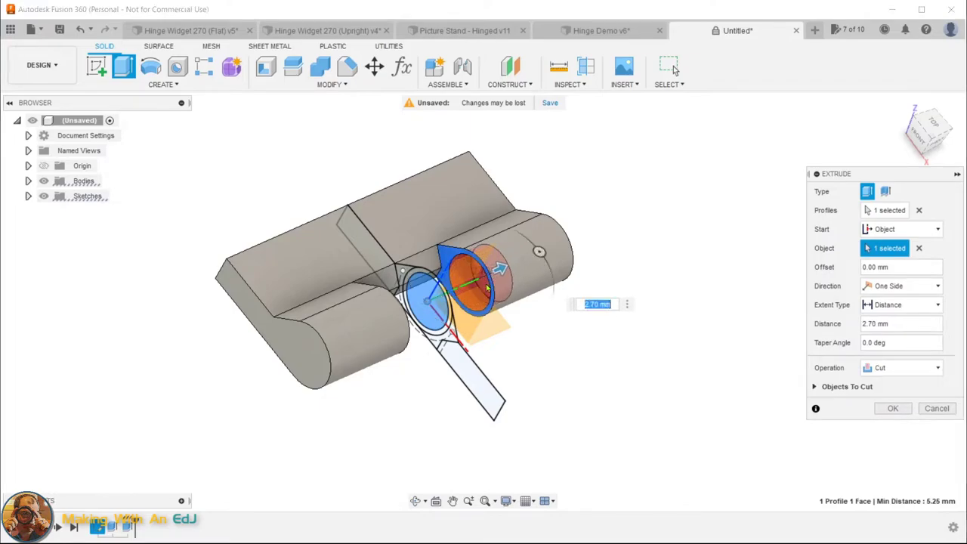
{"action": "type", "text": "wall"}
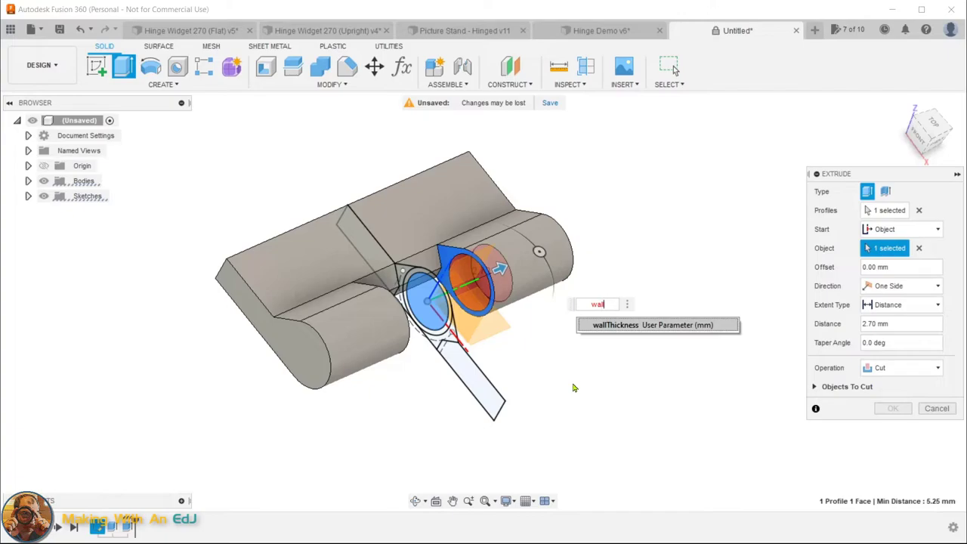
{"action": "key", "text": "Return"}
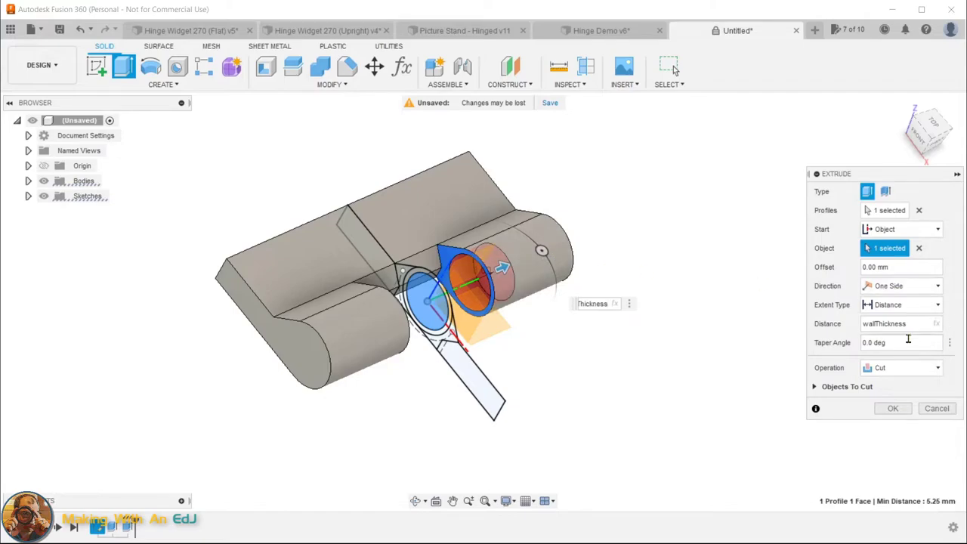
Set the rear recess cut's taper angle to -45 deg and its distance to wallThickness - clearance * 2, and complete it
{"action": "left_click_drag", "start_coordinate": [888, 343], "coordinate": [803, 345]}
{"action": "type", "text": "-45"}
{"action": "middle_click_drag", "start_coordinate": [620, 359], "coordinate": [620, 391], "text": "shift"}
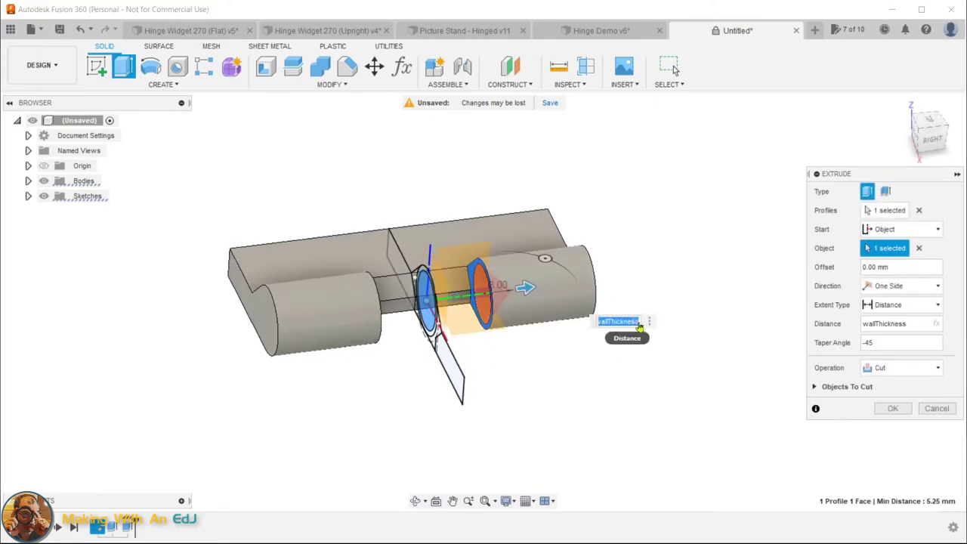
{"action": "left_click", "coordinate": [627, 323]}
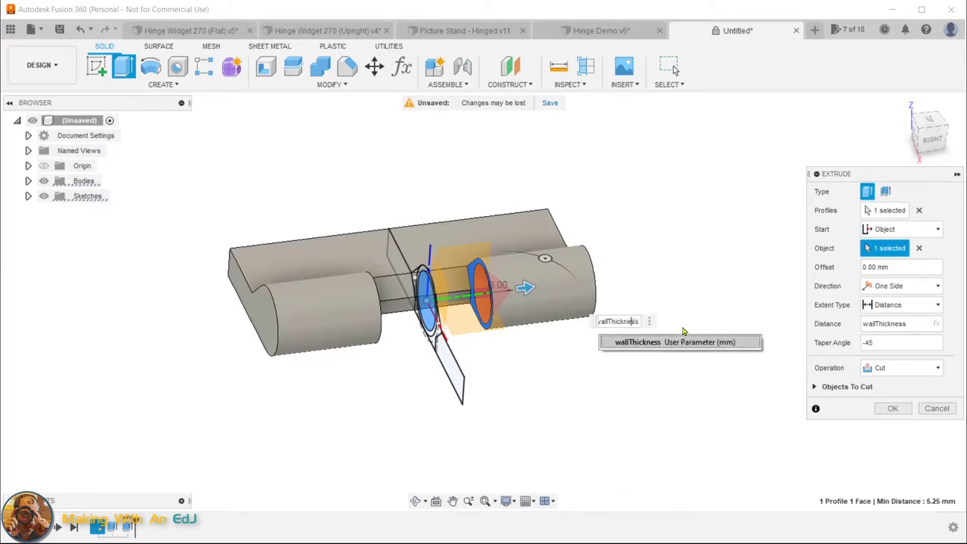
{"action": "type", "text": "-cl"}
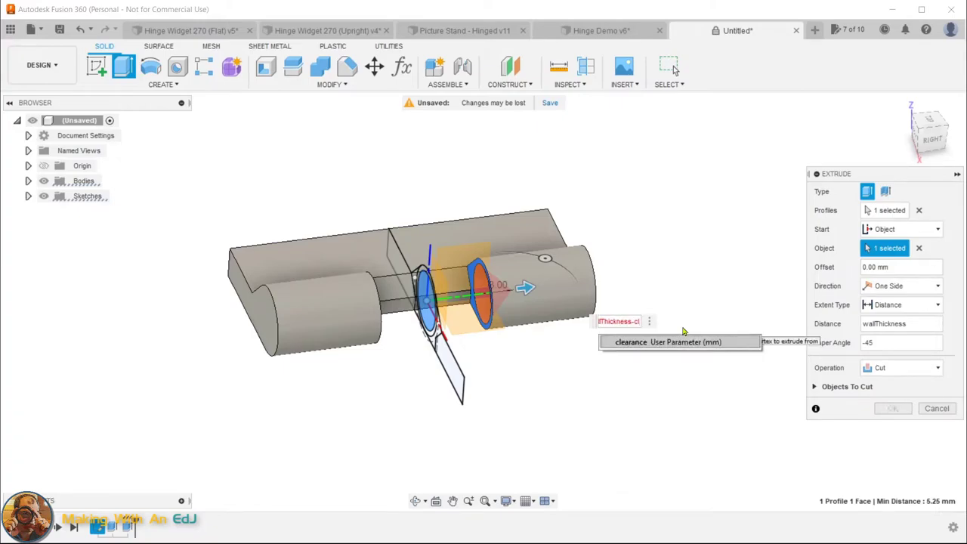
{"action": "key", "text": "Return"}
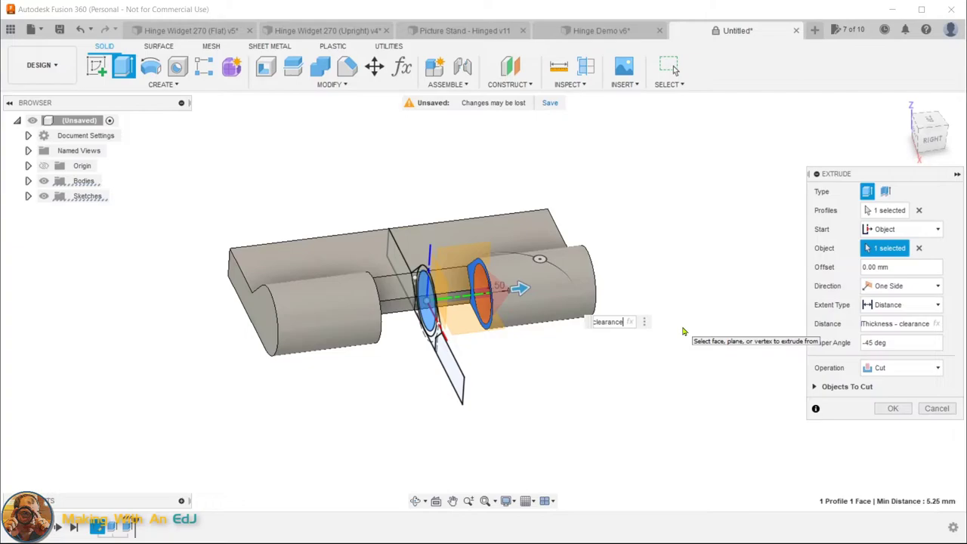
{"action": "type", "text": "*2"}
{"action": "key", "text": "Return"}
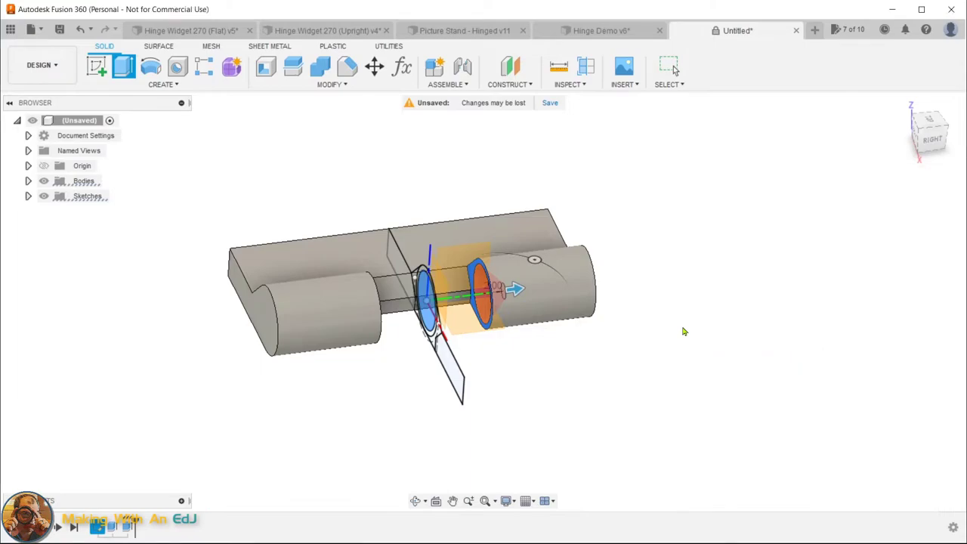
Extrude the inner circle profile again, starting from the front knuckle's inner face, as a cut into that knuckle
{"action": "middle_click_drag", "start_coordinate": [512, 346], "coordinate": [525, 330], "text": "shift"}
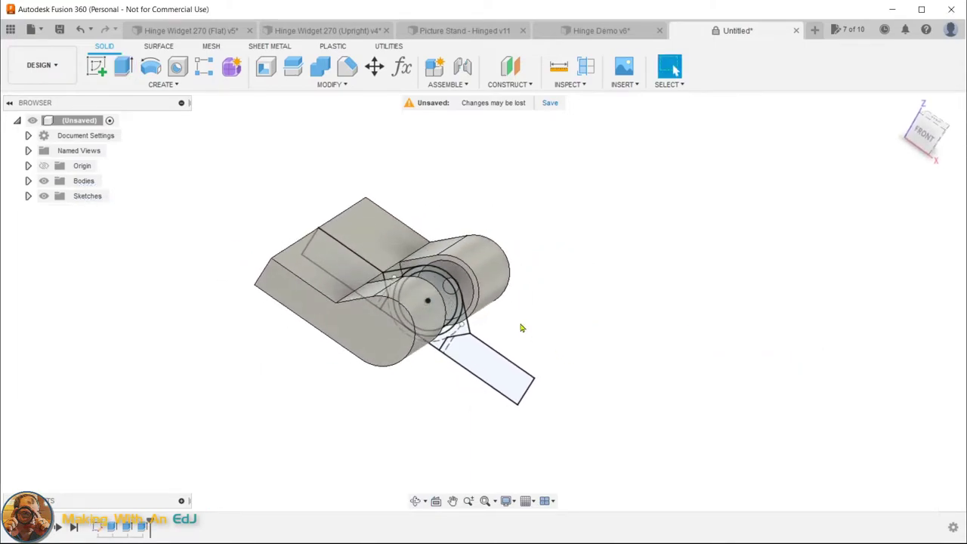
{"action": "middle_click_drag", "start_coordinate": [452, 290], "coordinate": [462, 278], "text": "shift"}
{"action": "middle_click_drag", "start_coordinate": [572, 296], "coordinate": [553, 279], "text": "shift"}
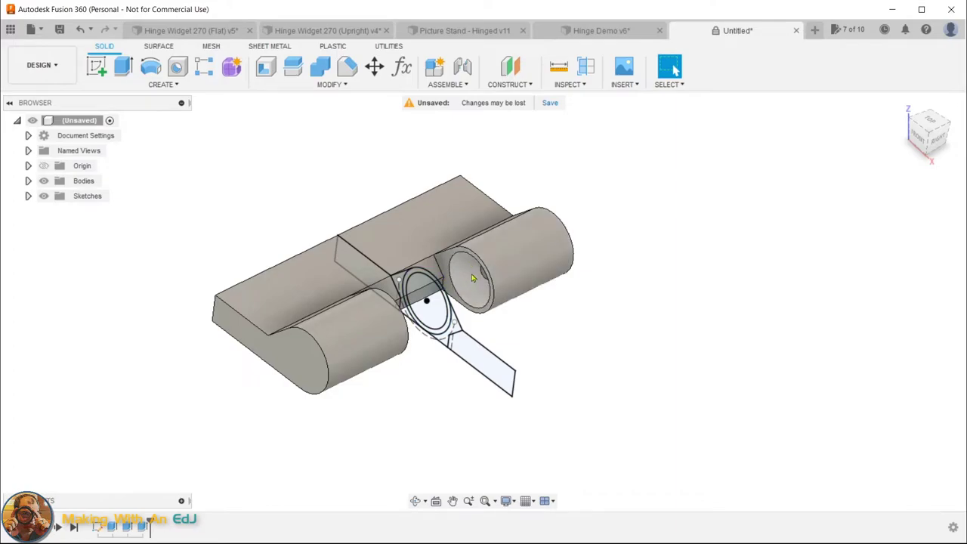
{"action": "middle_click_drag", "start_coordinate": [577, 303], "coordinate": [557, 311], "text": "shift"}
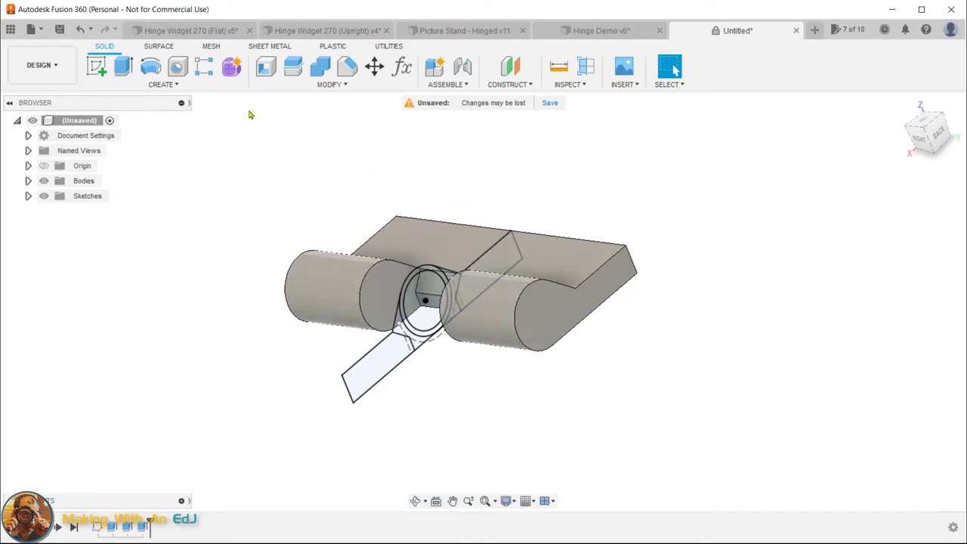
{"action": "key", "text": "e"}
{"action": "left_click", "coordinate": [426, 314]}
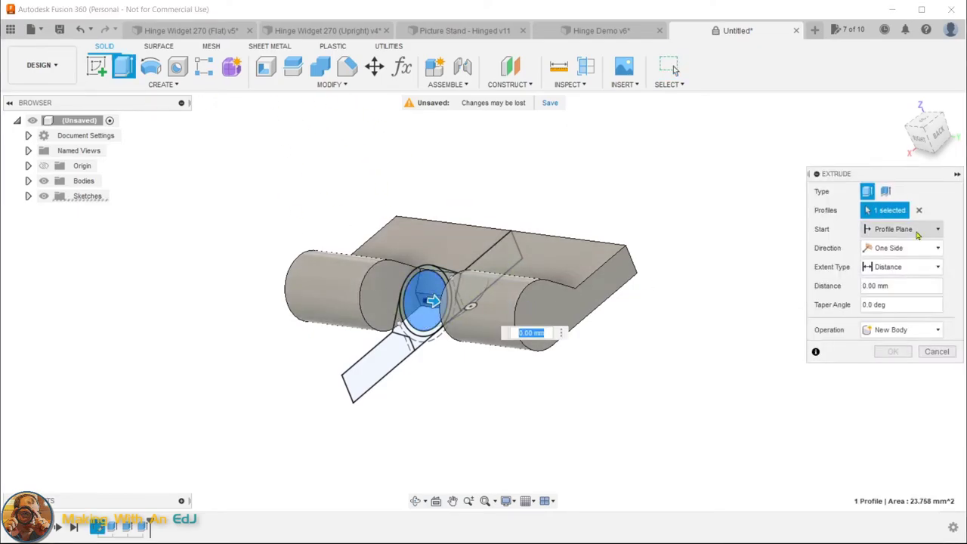
{"action": "left_click", "coordinate": [913, 230]}
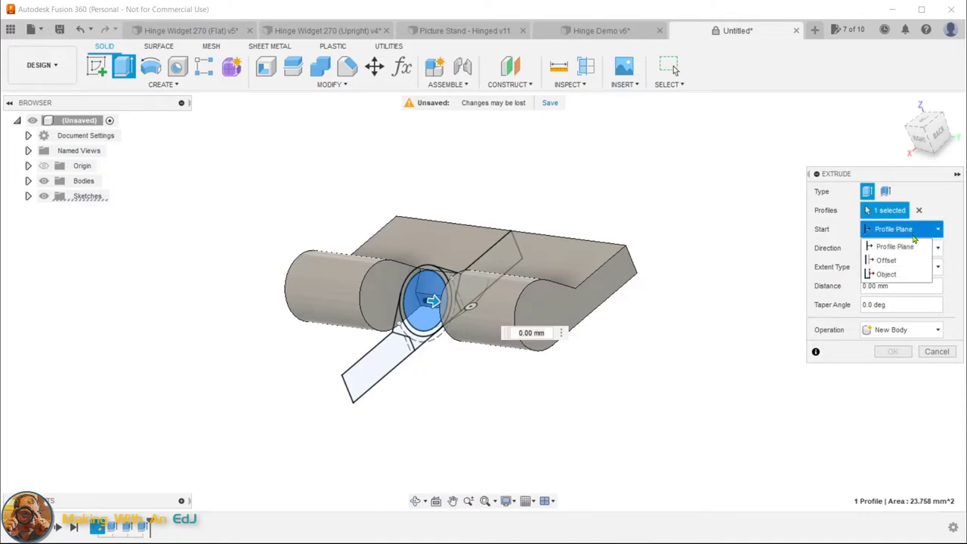
{"action": "left_click", "coordinate": [903, 276]}
{"action": "left_click", "coordinate": [367, 316]}
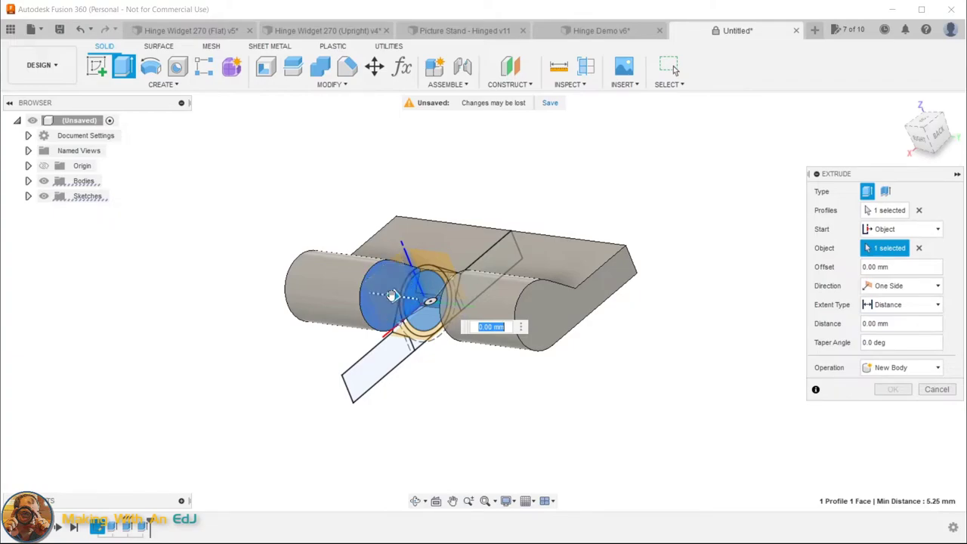
{"action": "left_click_drag", "start_coordinate": [392, 294], "coordinate": [357, 296]}
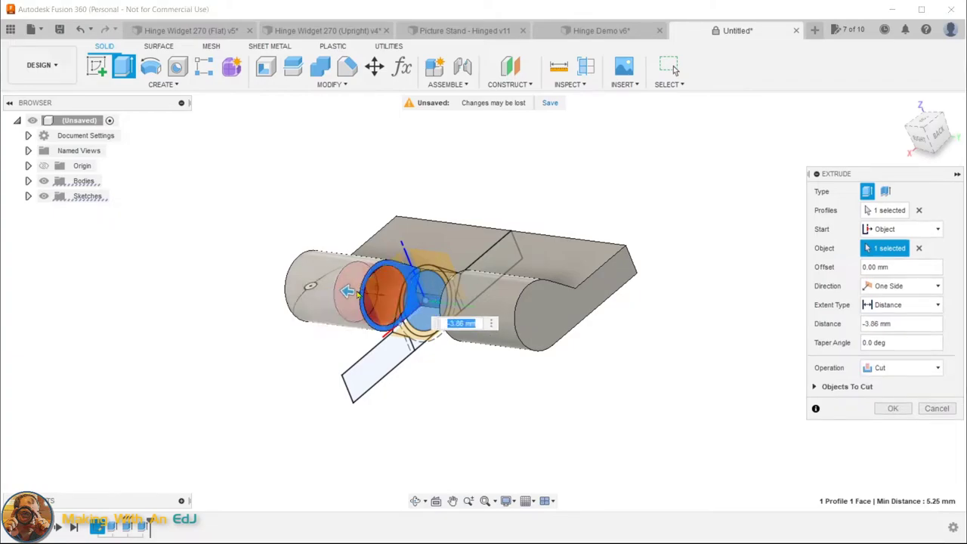
Set the front recess cut's distance to -wallThickness + clearance * 2, taper it like the rear recess, and complete it
{"action": "key", "text": "BackSpace"}
{"action": "type", "text": "-wal"}
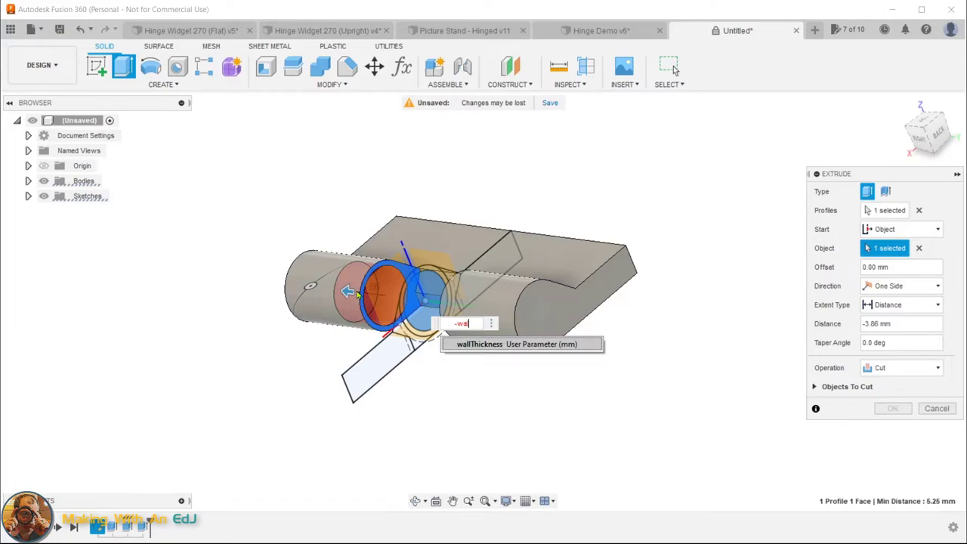
{"action": "key", "text": "Return"}
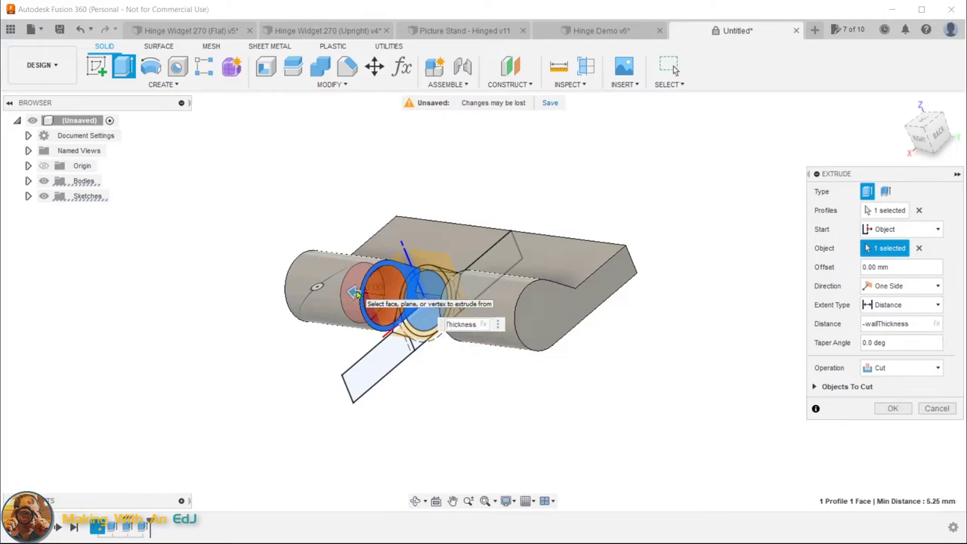
{"action": "type", "text": "+c"}
{"action": "key", "text": "Return"}
{"action": "type", "text": "* "}
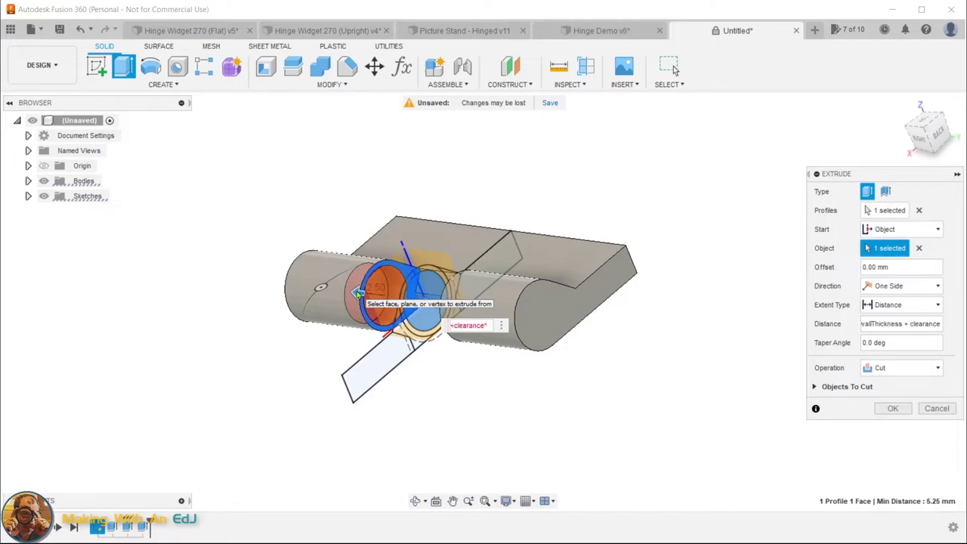
{"action": "type", "text": "2"}
{"action": "key", "text": "Tab"}
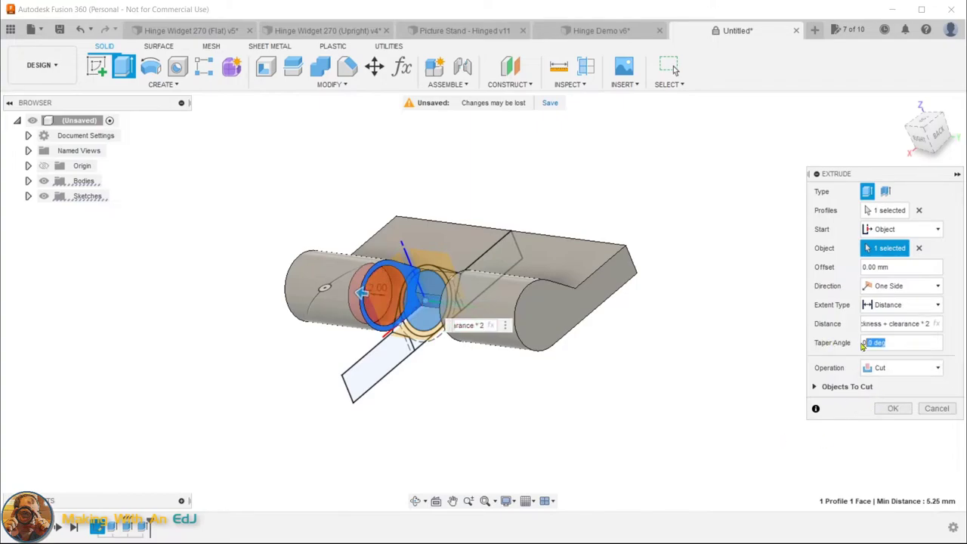
{"action": "key", "text": "BackSpace"}
{"action": "key", "text": "Return"}
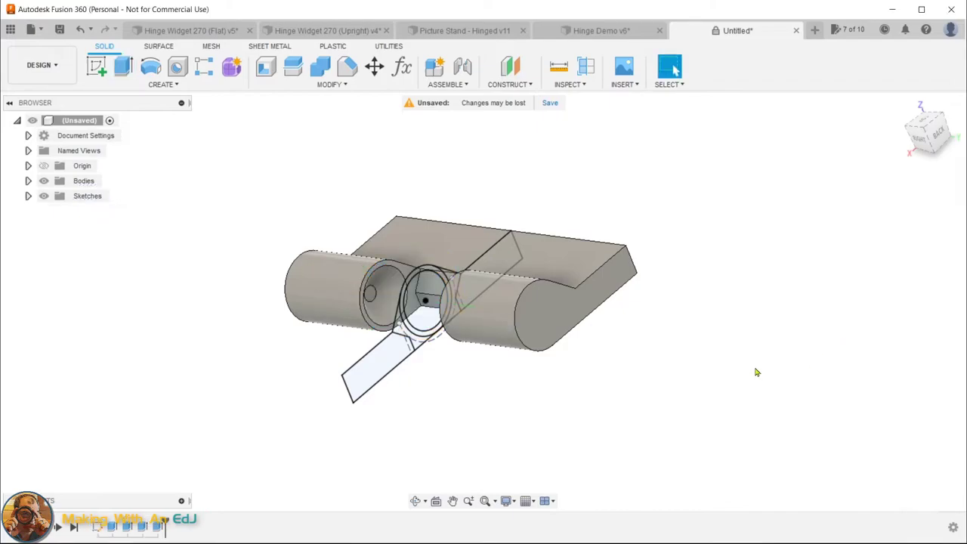
Rename the hinge body as Hinge-Left
{"action": "middle_click_drag", "start_coordinate": [428, 371], "coordinate": [572, 364], "text": "shift"}
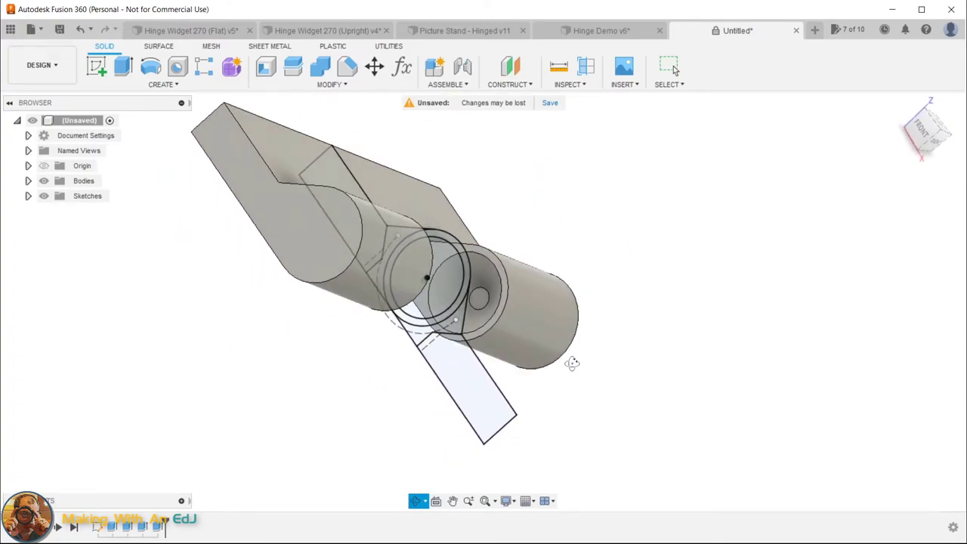
{"action": "left_click", "coordinate": [28, 180]}
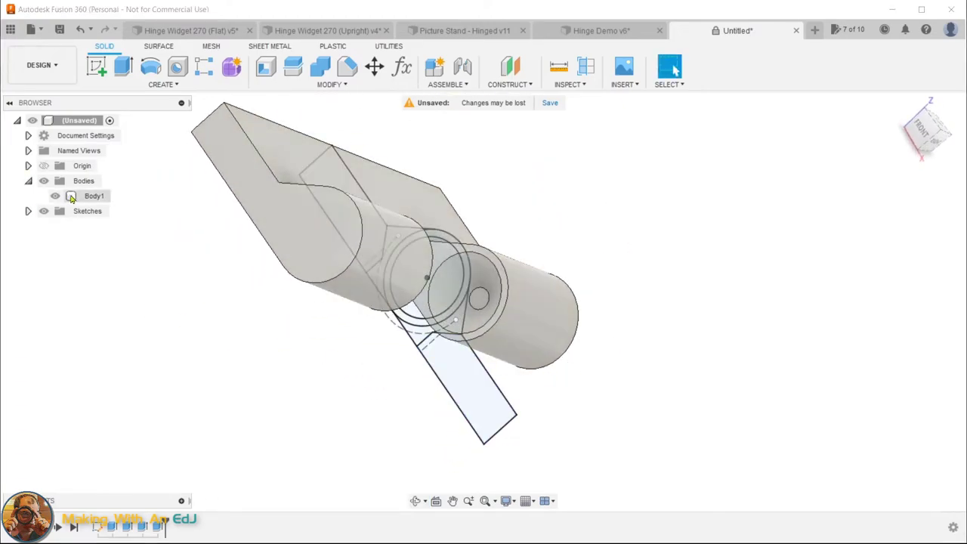
{"action": "left_click", "coordinate": [92, 196]}
{"action": "double_click", "coordinate": [93, 196]}
{"action": "type", "text": "Hin"}
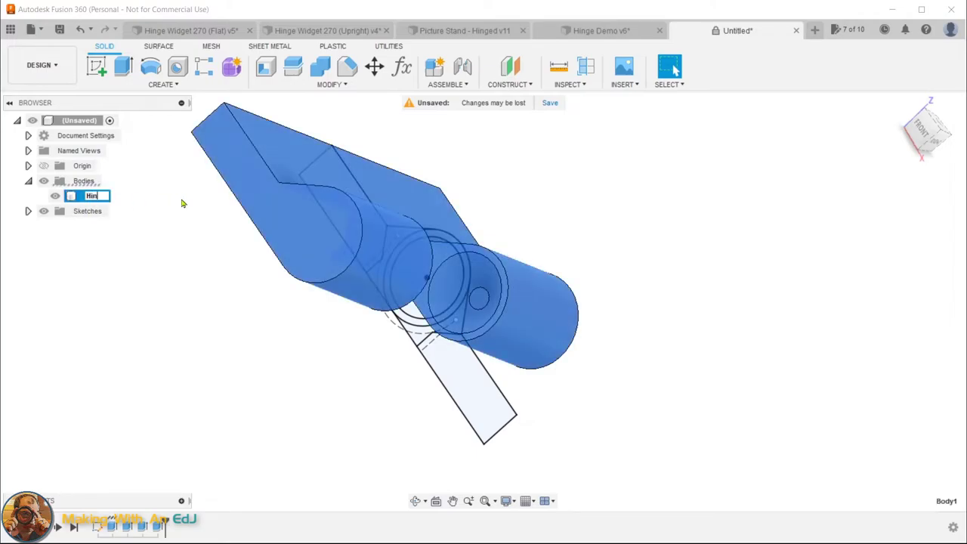
{"action": "type", "text": "ge-Left"}
{"action": "key", "text": "Return"}
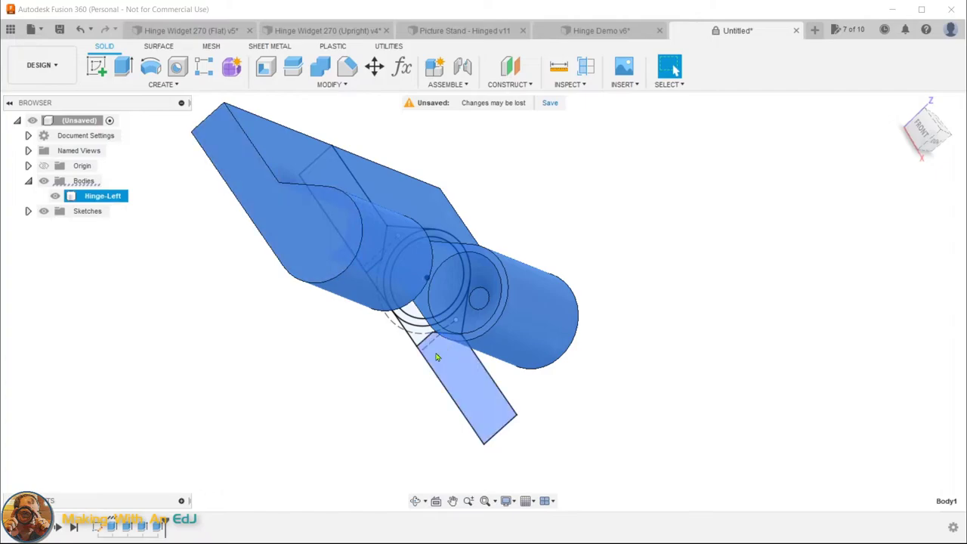
Group the four extrude features in the timeline
{"action": "left_click", "coordinate": [113, 527]}
{"action": "left_click", "coordinate": [112, 526]}
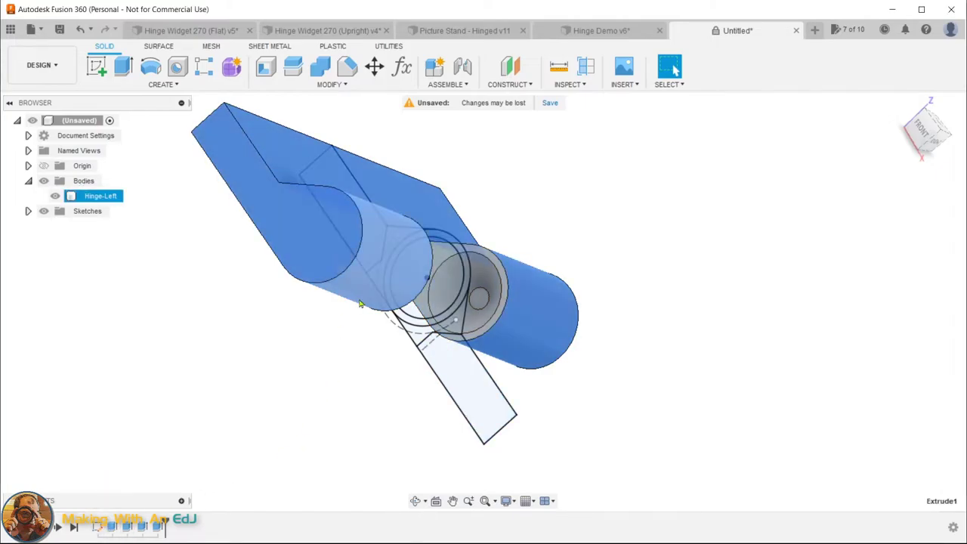
{"action": "left_click", "coordinate": [112, 527]}
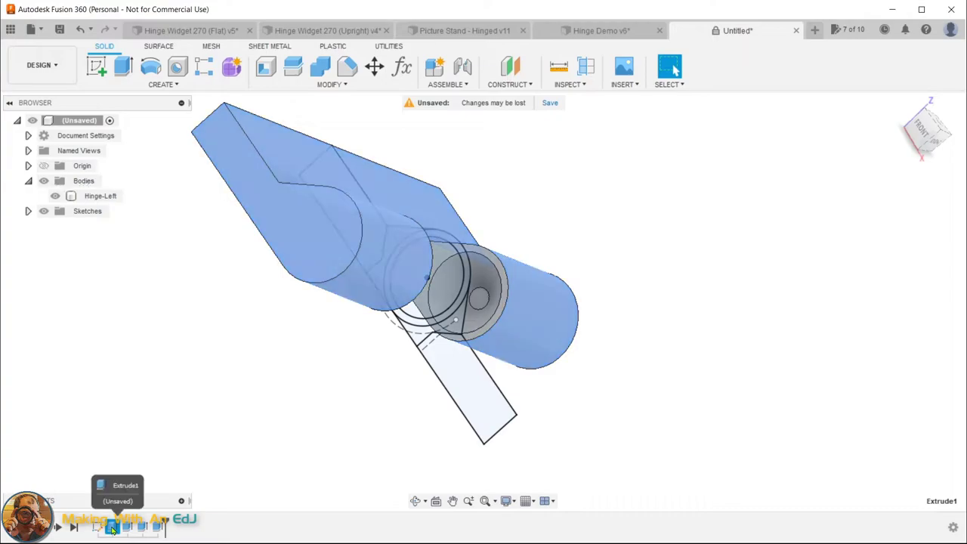
{"action": "left_click", "coordinate": [159, 528], "text": "shift"}
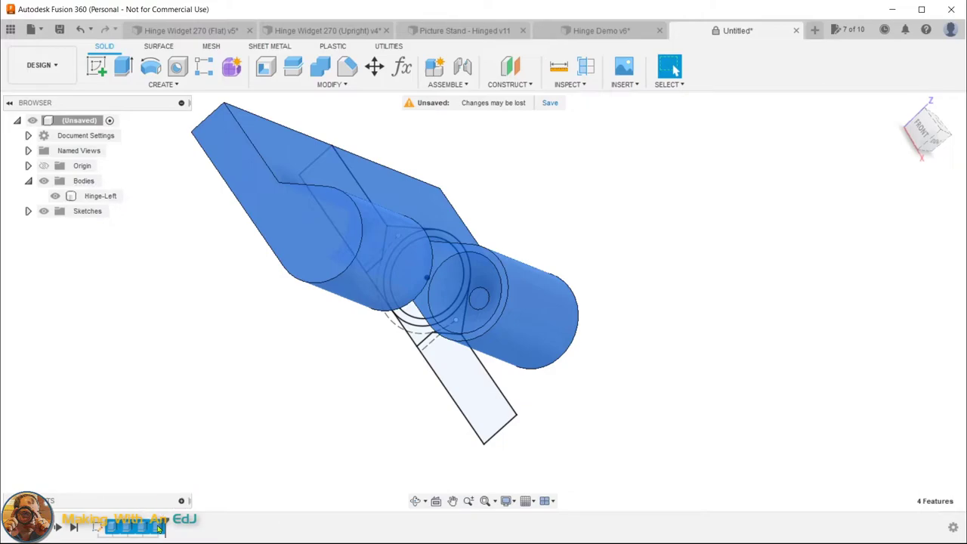
{"action": "right_click", "coordinate": [159, 527]}
{"action": "left_click", "coordinate": [186, 457]}
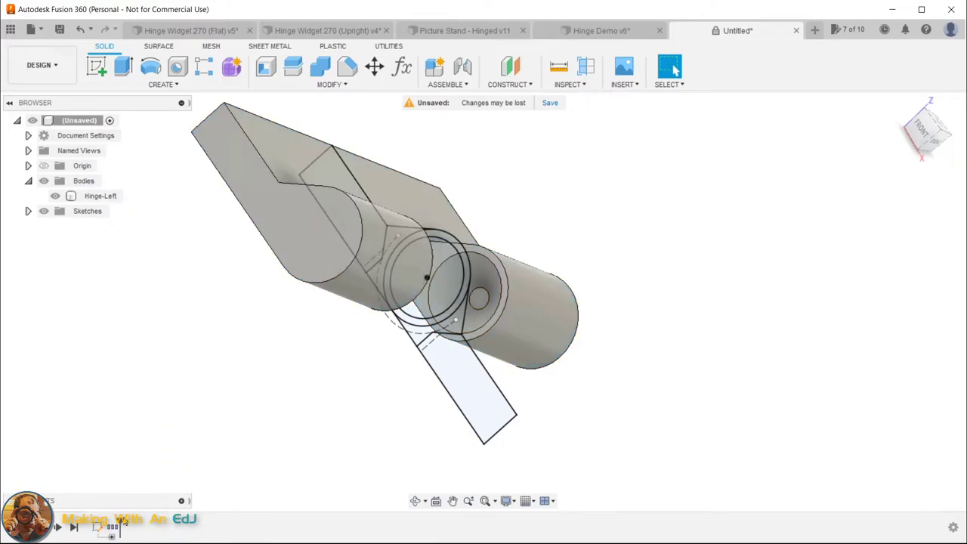
Rename the new timeline group with a name beginning with "Hinge-" and expand the group
{"action": "right_click", "coordinate": [113, 527]}
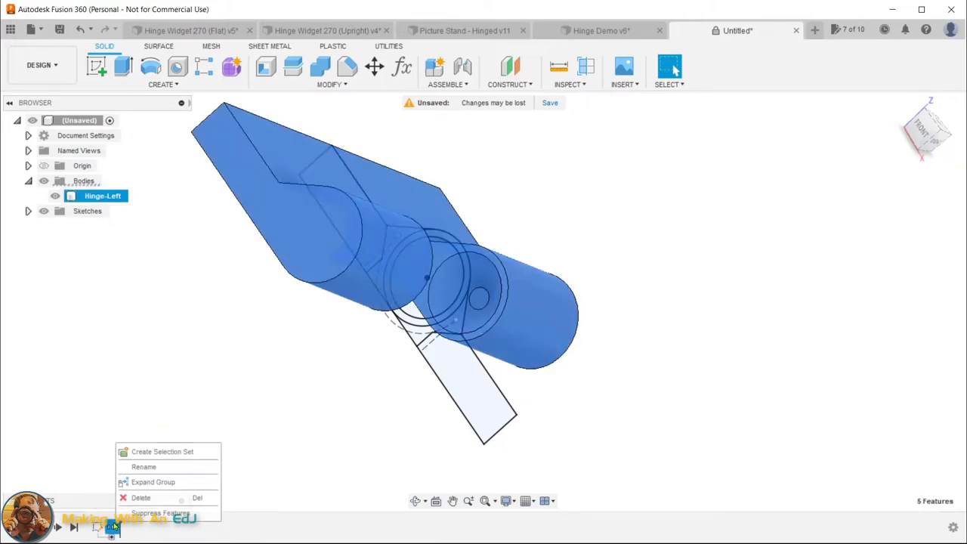
{"action": "left_click", "coordinate": [144, 468]}
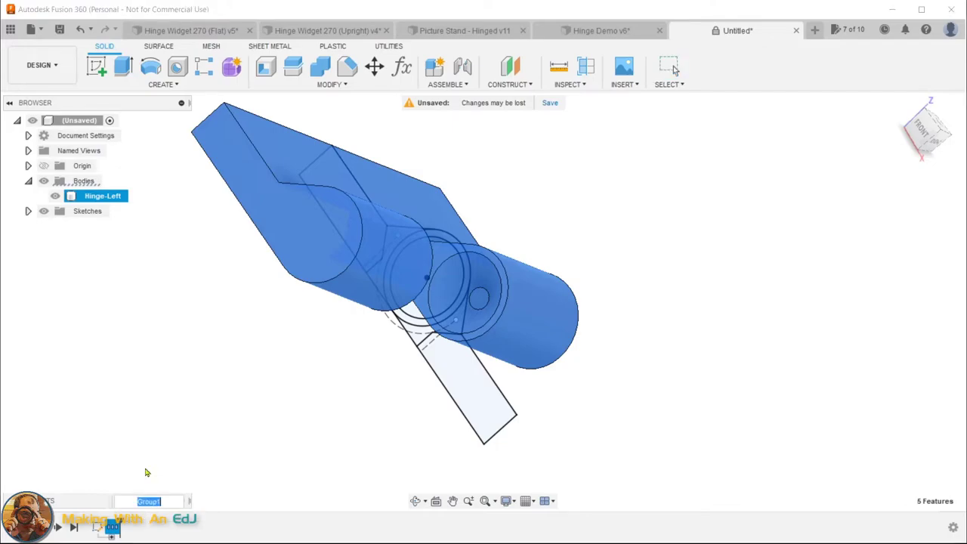
{"action": "type", "text": "Hinge-"}
{"action": "key", "text": "Return"}
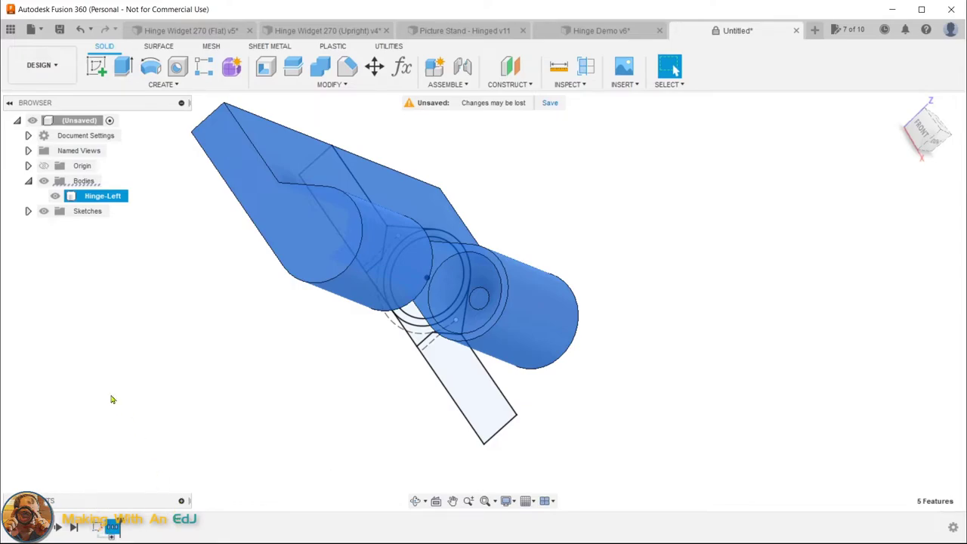
{"action": "left_click", "coordinate": [112, 535]}
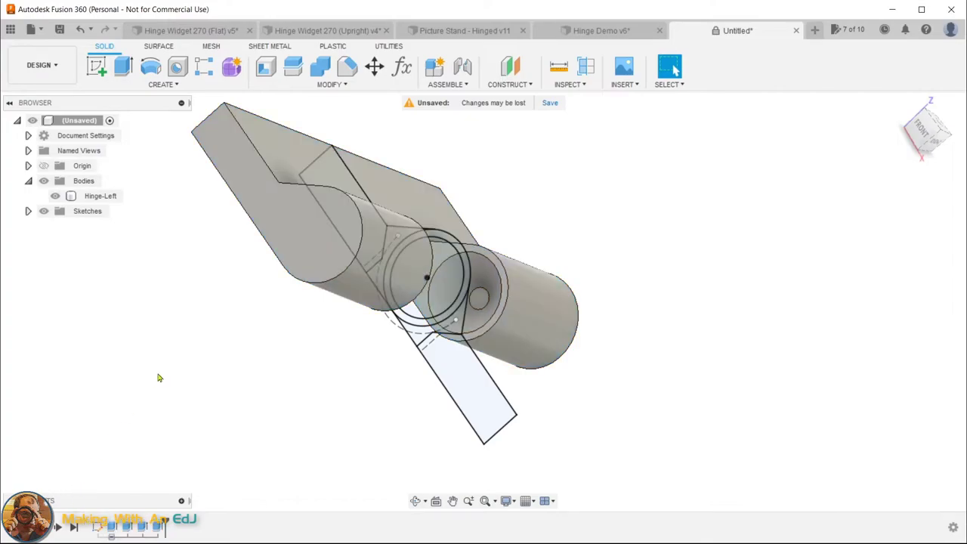
{"action": "middle_click_drag", "start_coordinate": [225, 346], "coordinate": [194, 421], "text": "shift"}
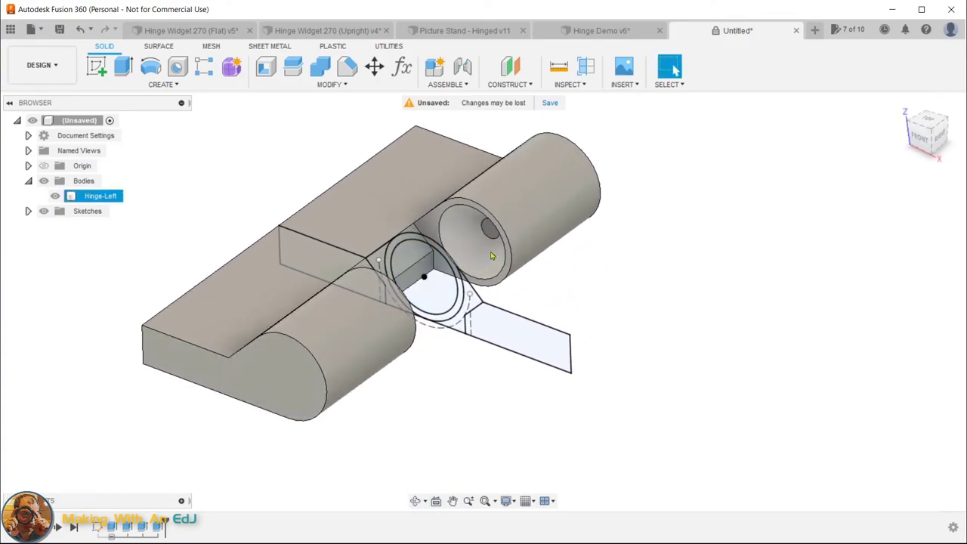
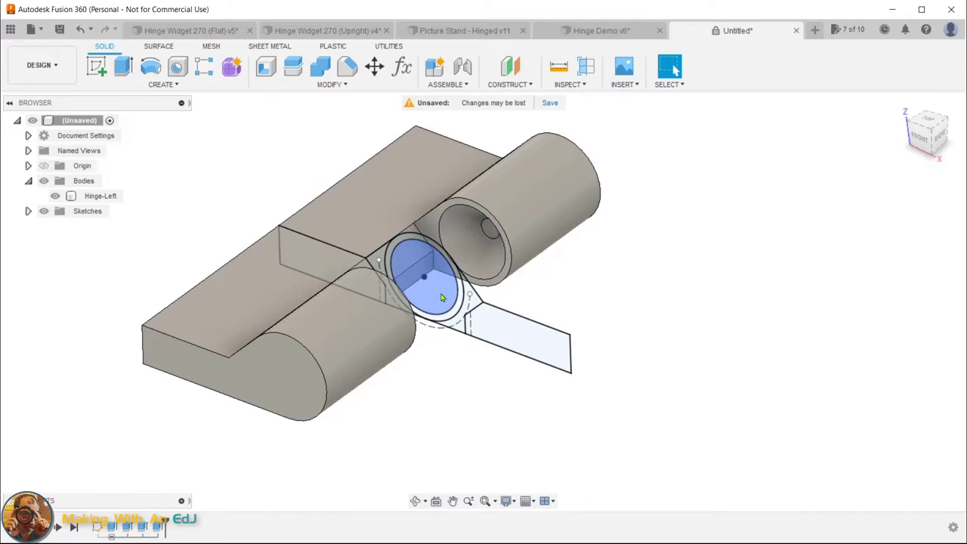
Extrude the right leaf profile symmetrically as a new body, using whole-length measurement and a distance of hingeLength
{"action": "key", "text": "e"}
{"action": "left_click", "coordinate": [527, 336]}
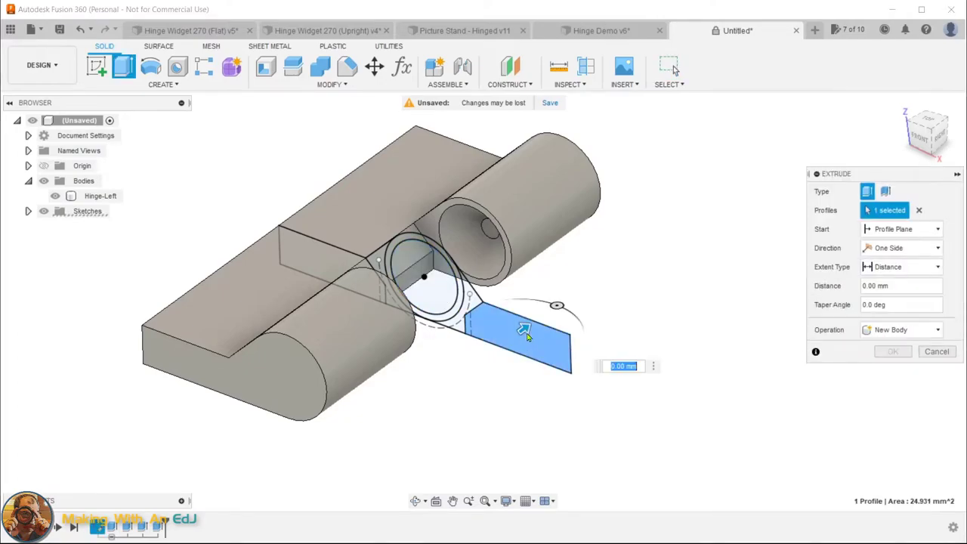
{"action": "left_click", "coordinate": [904, 247]}
{"action": "left_click", "coordinate": [892, 295]}
{"action": "left_click", "coordinate": [891, 290]}
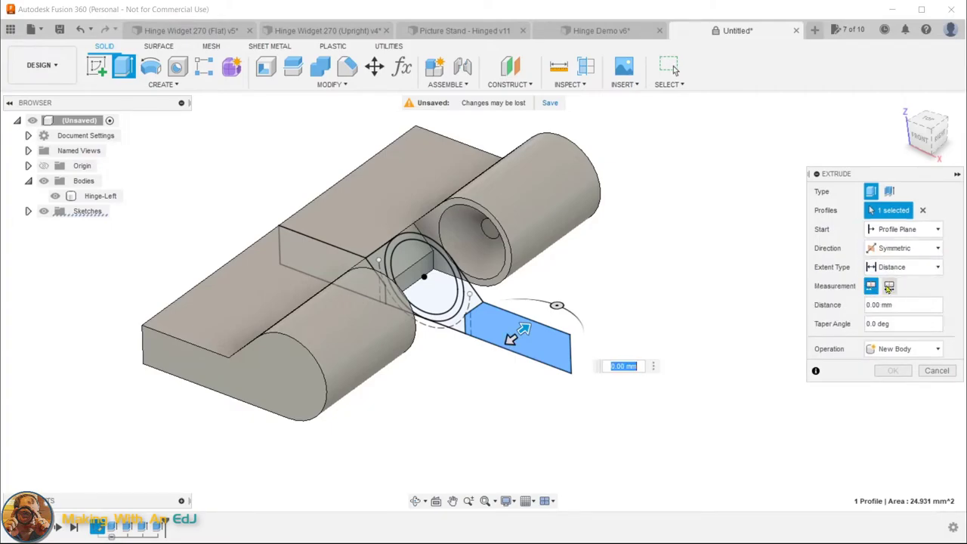
{"action": "left_click", "coordinate": [652, 368]}
{"action": "type", "text": "hinge"}
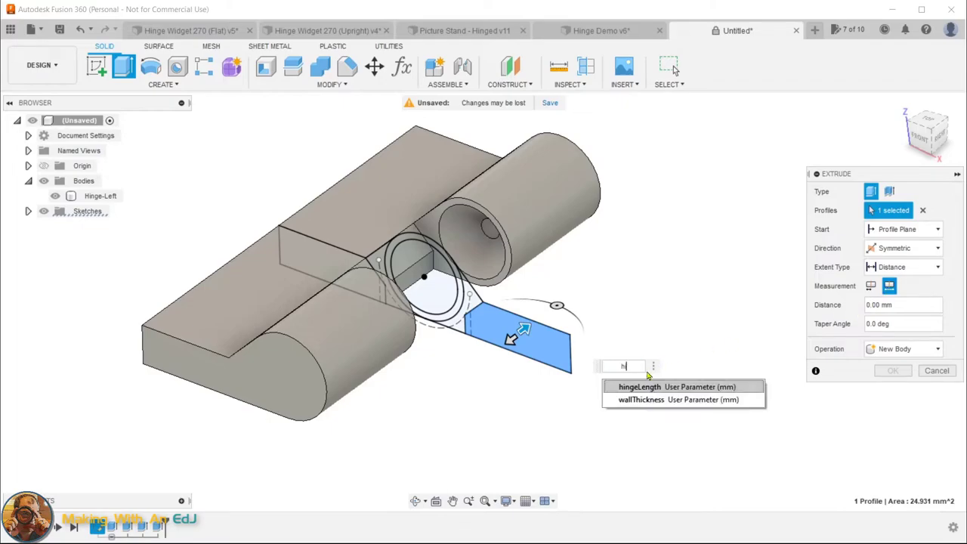
{"action": "key", "text": "Return"}
{"action": "key", "text": "Return"}
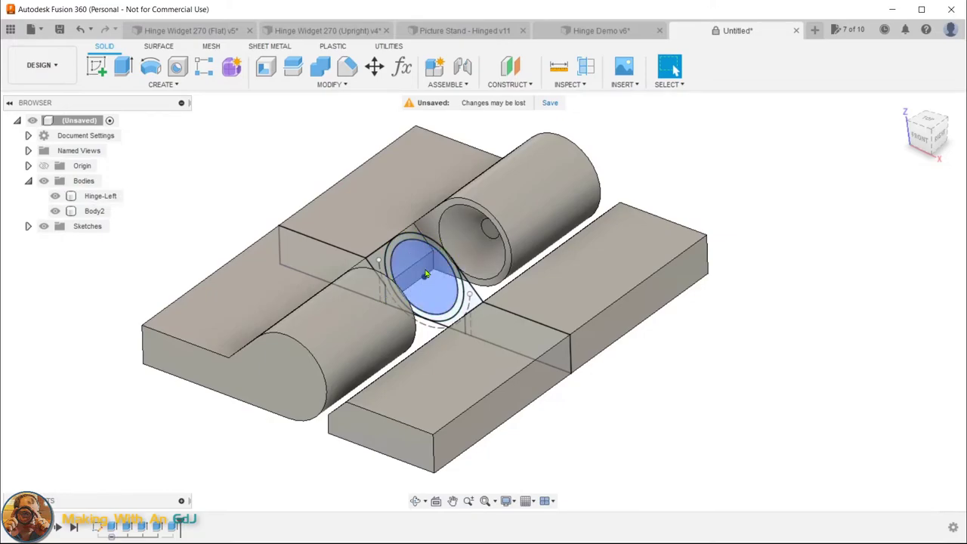
Start extruding the three centre knuckle profiles, including the web to the right leaf, symmetrically with whole-length measurement
{"action": "left_click", "coordinate": [489, 289]}
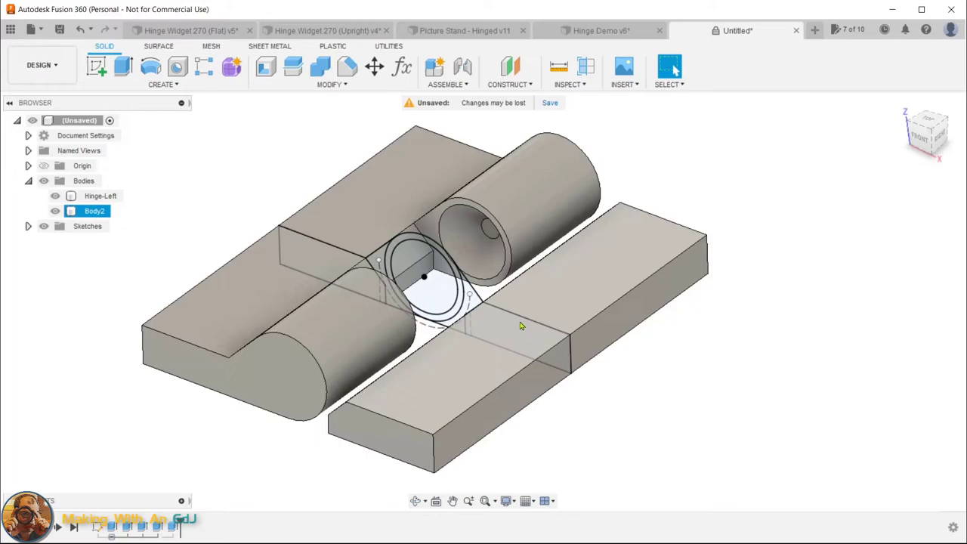
{"action": "key", "text": "e"}
{"action": "left_click", "coordinate": [452, 290]}
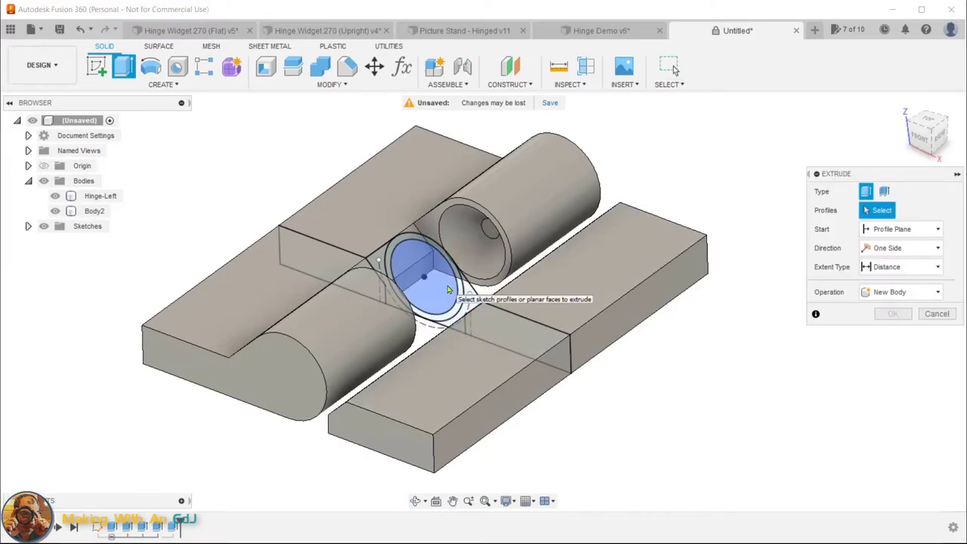
{"action": "left_click", "coordinate": [478, 300]}
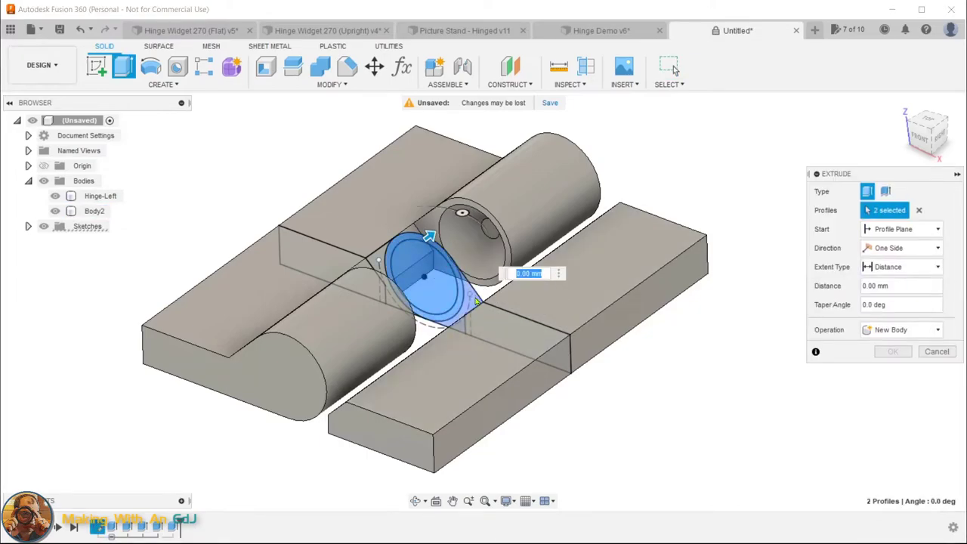
{"action": "left_click", "coordinate": [481, 301]}
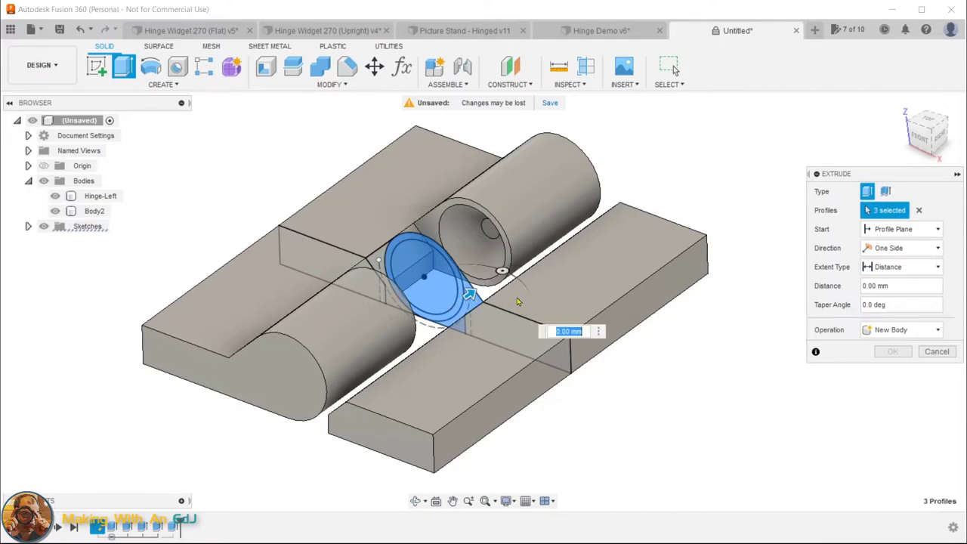
{"action": "left_click", "coordinate": [907, 247]}
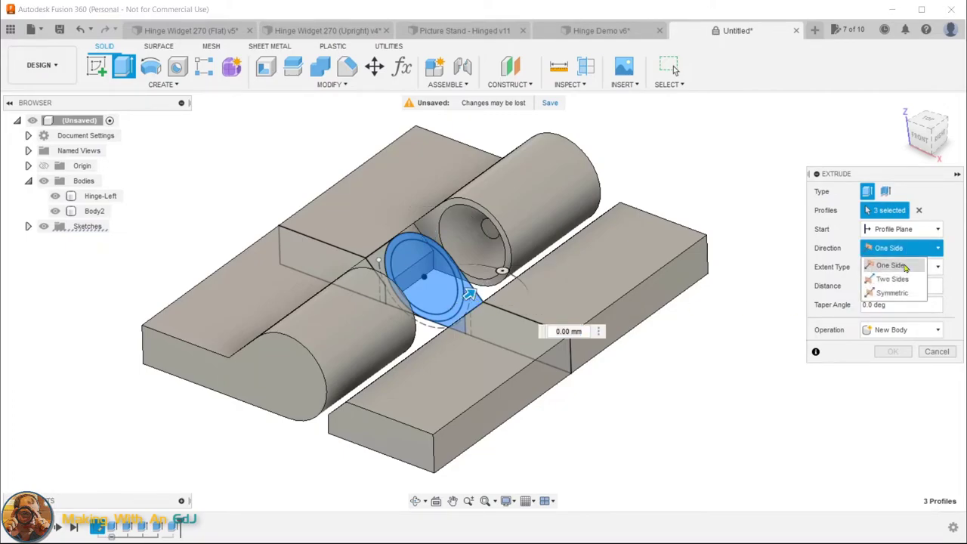
{"action": "left_click", "coordinate": [892, 290]}
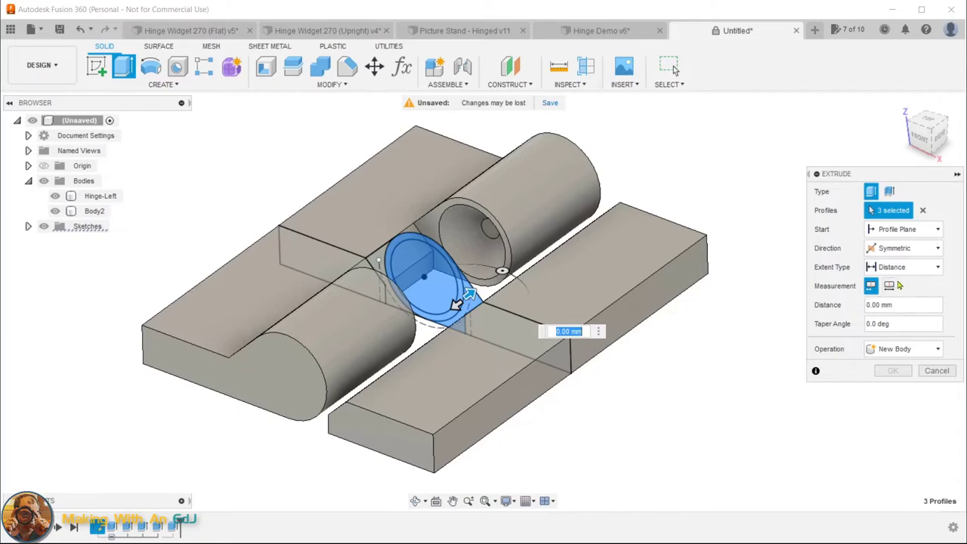
{"action": "left_click", "coordinate": [892, 287]}
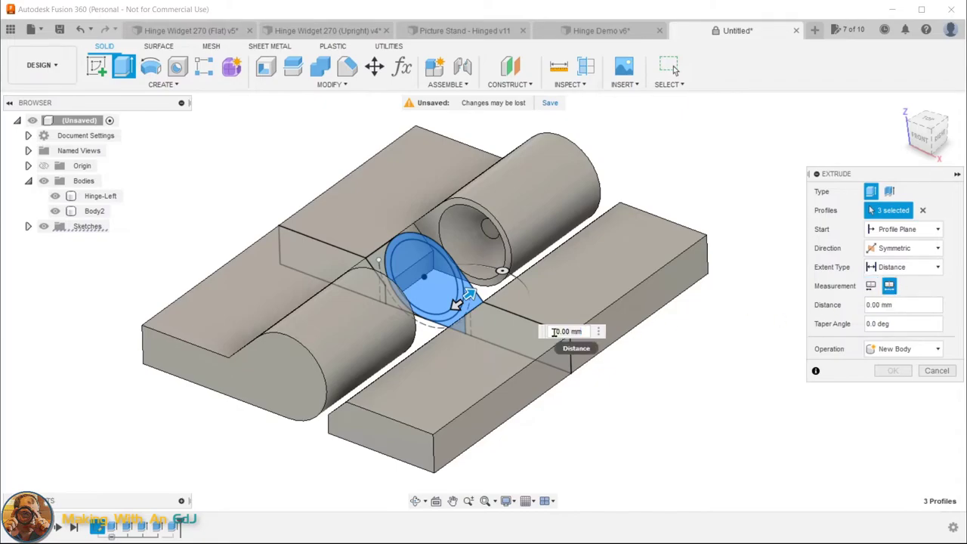
Set the centre knuckle's extrusion distance to hingeLength / 3 - clearance and complete it as a join with the right leaf
{"action": "left_click", "coordinate": [586, 331]}
{"action": "type", "text": "hinge"}
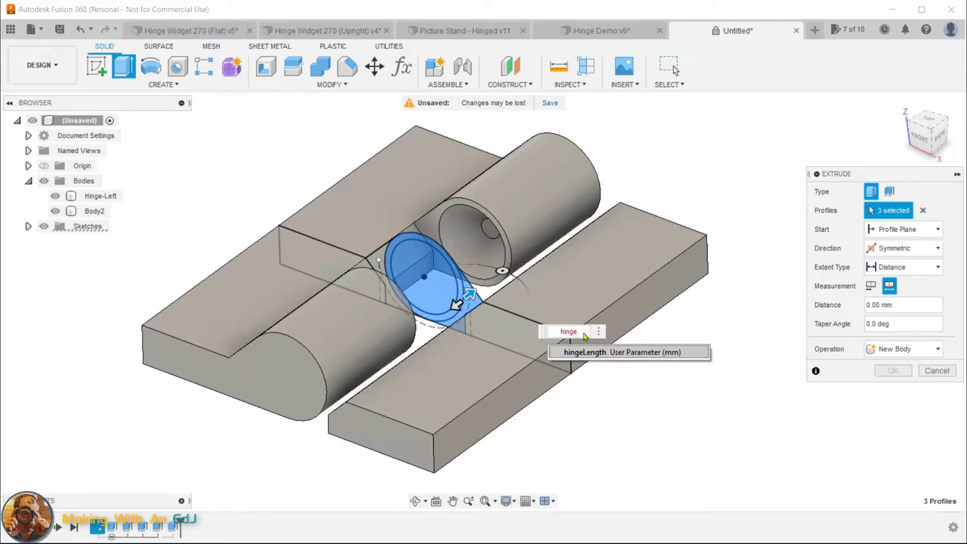
{"action": "key", "text": "Return"}
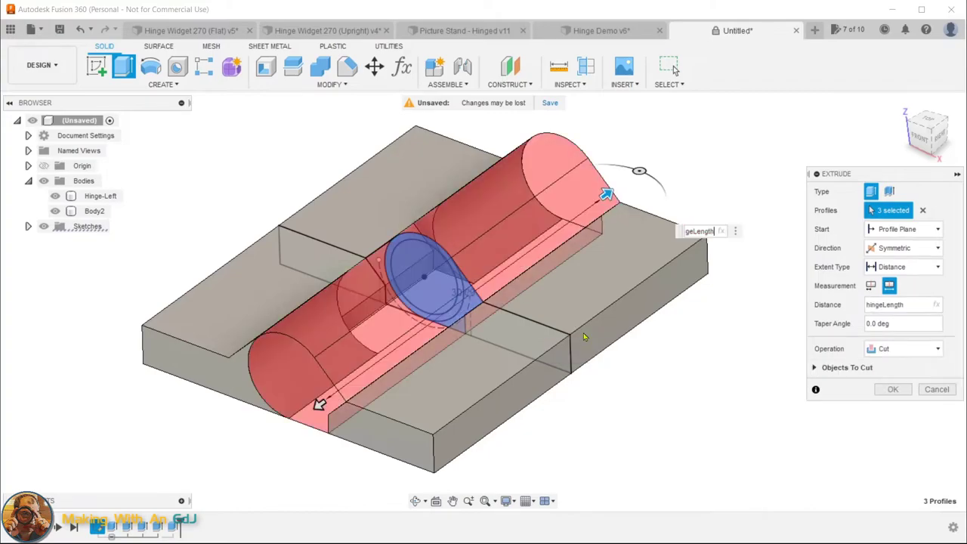
{"action": "type", "text": "/ 3"}
{"action": "middle_click_drag", "start_coordinate": [669, 339], "coordinate": [666, 366], "text": "shift"}
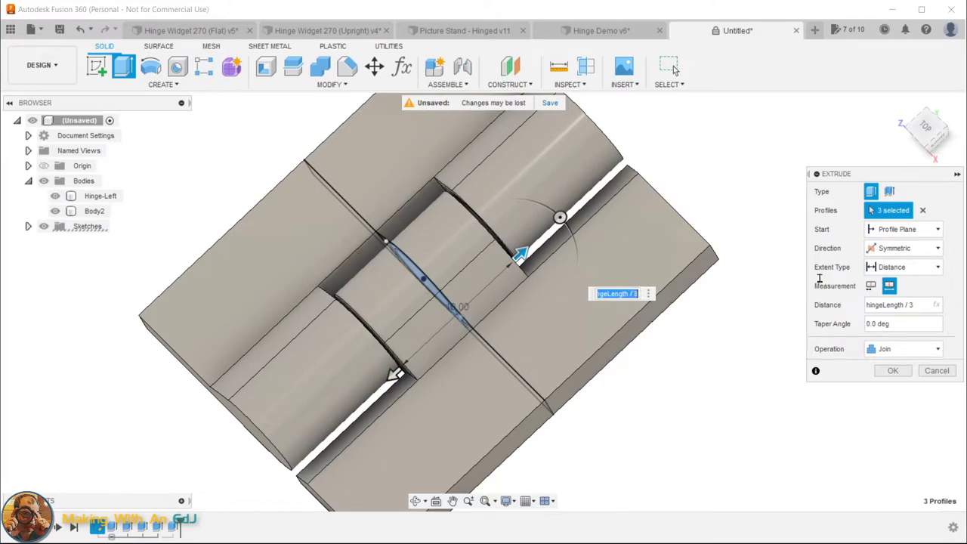
{"action": "key", "text": "End"}
{"action": "type", "text": "-c"}
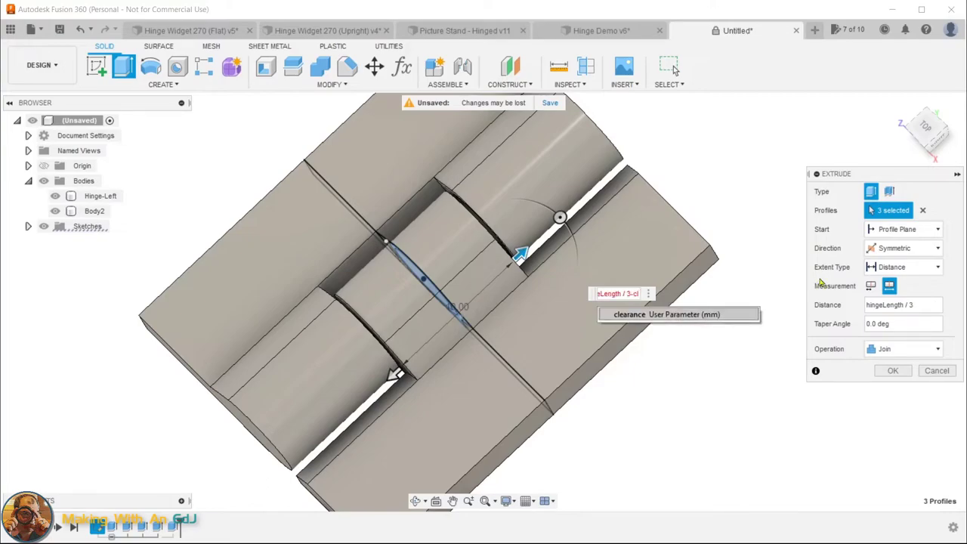
{"action": "key", "text": "Return"}
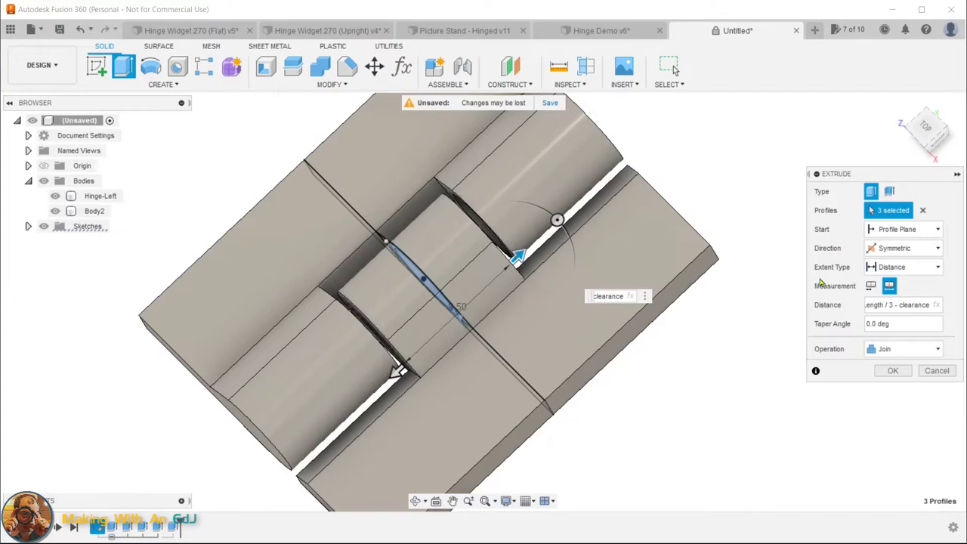
{"action": "key", "text": "Return"}
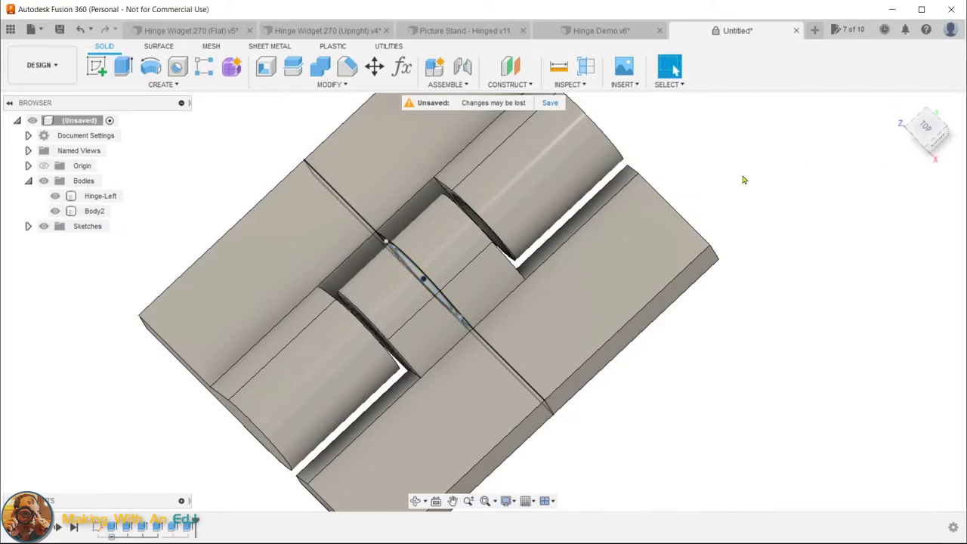
Measure the gap between the centre knuckle's rear edge and the adjacent edge of the left half's rear knuckle
{"action": "left_click", "coordinate": [624, 194]}
{"action": "left_click", "coordinate": [826, 303]}
{"action": "key", "text": "i"}
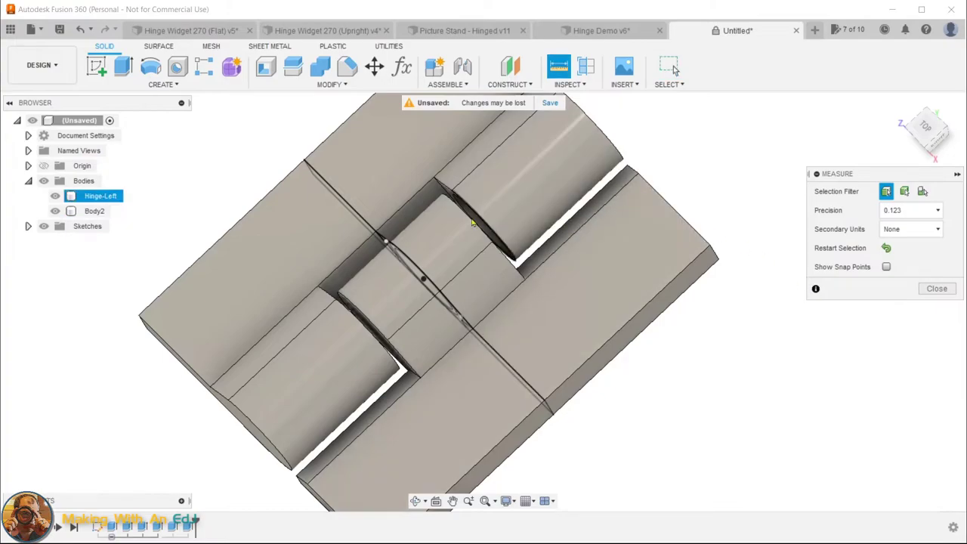
{"action": "left_click", "coordinate": [465, 211]}
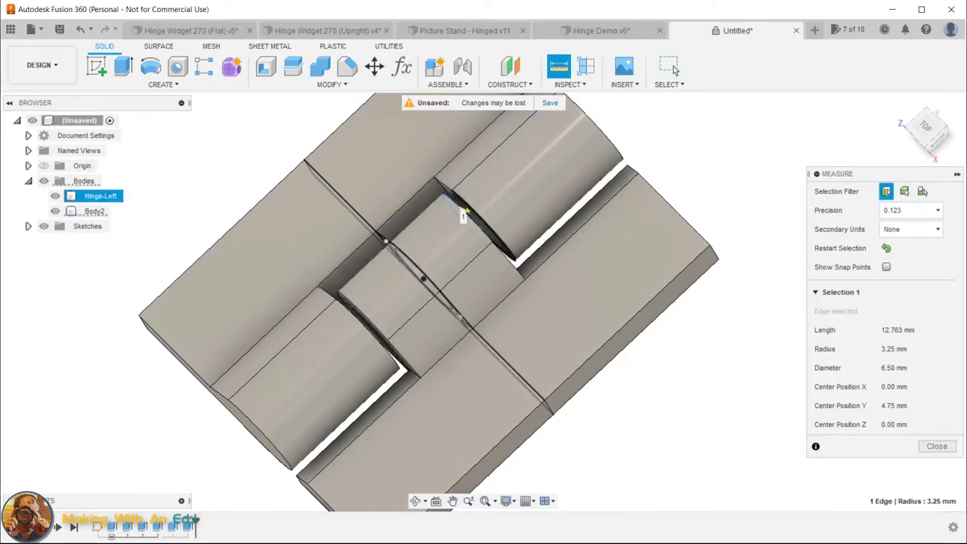
{"action": "left_click", "coordinate": [469, 212]}
{"action": "scroll", "coordinate": [469, 212], "scroll_direction": "up", "scroll_amount": 5}
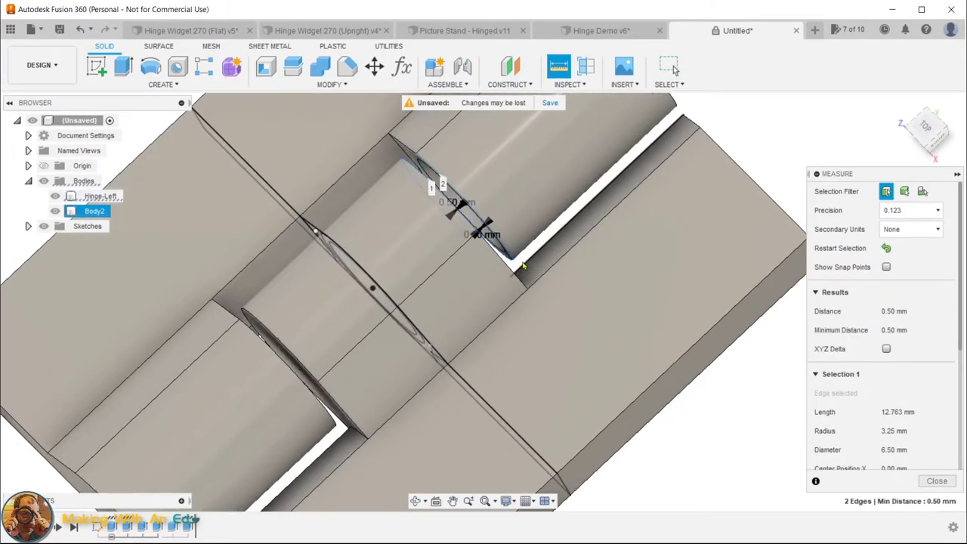
{"action": "scroll", "coordinate": [539, 258], "scroll_direction": "up", "scroll_amount": 3}
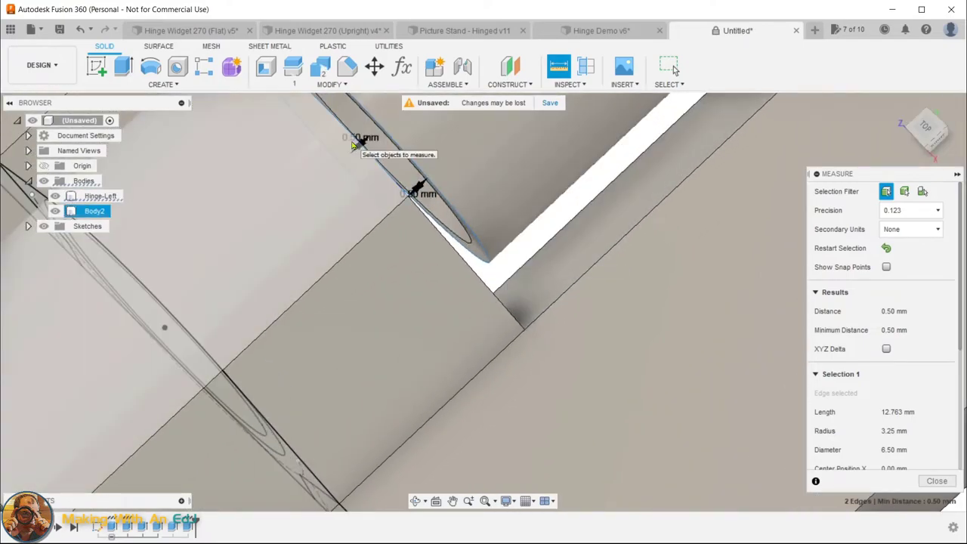
{"action": "scroll", "coordinate": [529, 330], "scroll_direction": "down", "scroll_amount": 8}
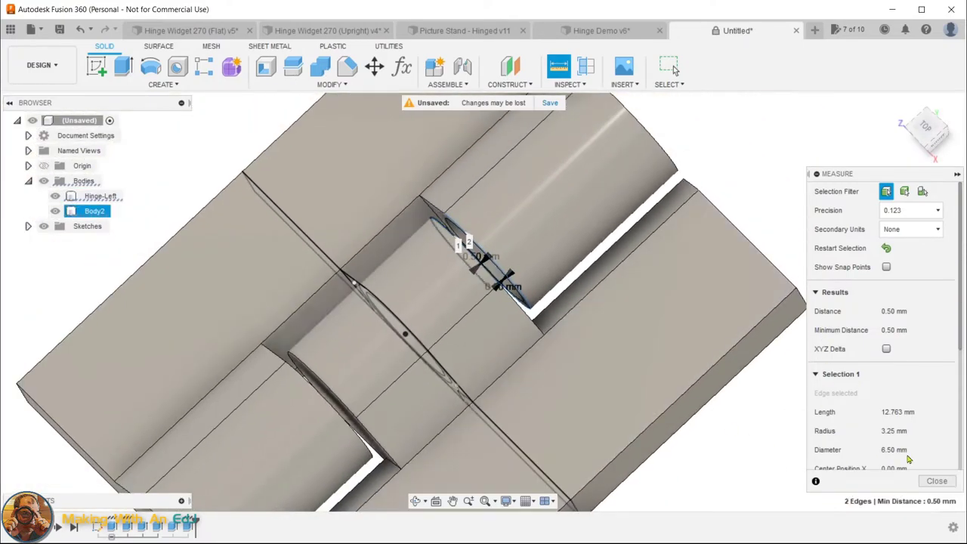
{"action": "left_click", "coordinate": [938, 482]}
Examine how the centre knuckle fits between the left half's two knuckles from several angles
{"action": "left_click", "coordinate": [480, 280]}
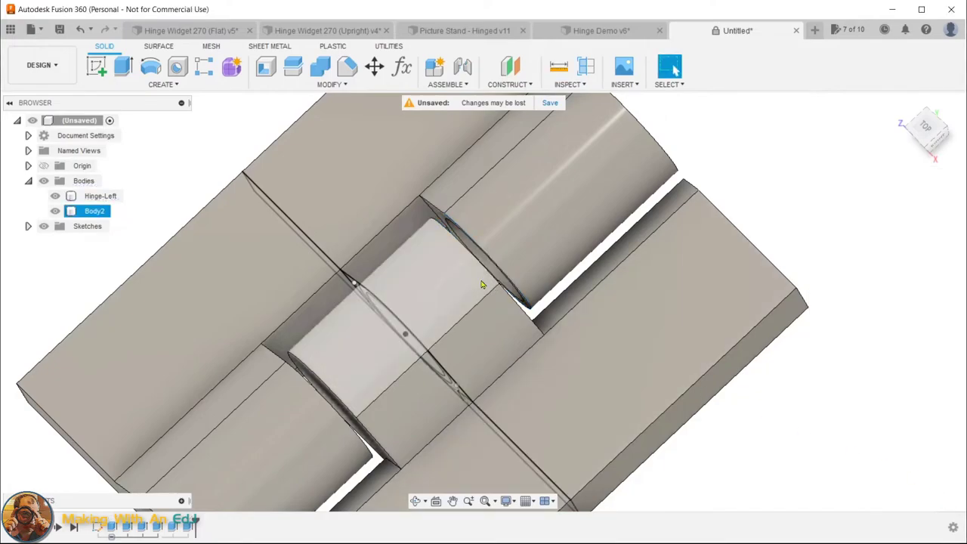
{"action": "scroll", "coordinate": [510, 278], "scroll_direction": "down", "scroll_amount": 3}
{"action": "middle_click_drag", "start_coordinate": [542, 285], "coordinate": [682, 307], "text": "shift"}
{"action": "left_click", "coordinate": [519, 253]}
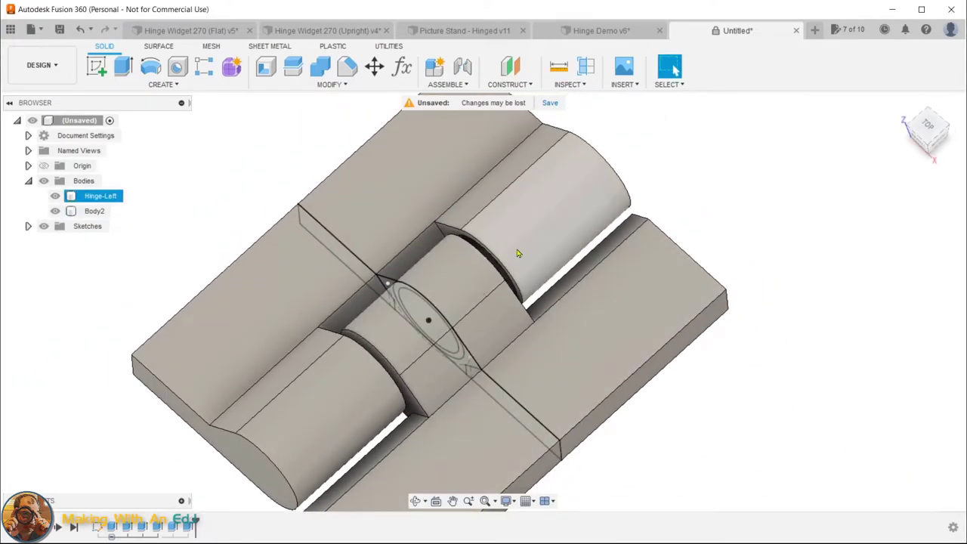
{"action": "left_click", "coordinate": [548, 221]}
{"action": "middle_click_drag", "start_coordinate": [549, 220], "coordinate": [632, 367], "text": "shift"}
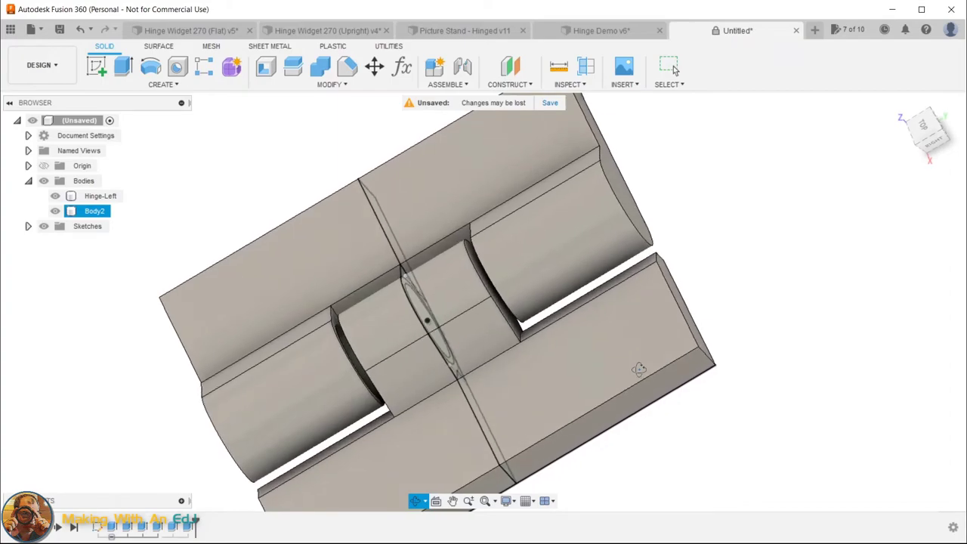
{"action": "left_click", "coordinate": [362, 239]}
{"action": "middle_click_drag", "start_coordinate": [362, 239], "coordinate": [812, 375], "text": "shift"}
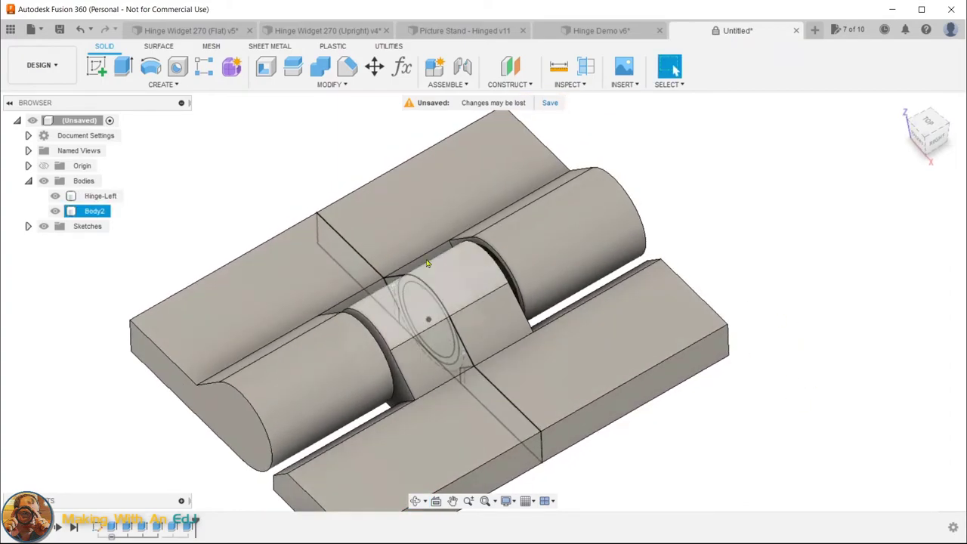
Hide the Hinge-Left body and start extruding the inner circle profile from the centre knuckle's rear end face
{"action": "left_click", "coordinate": [54, 196]}
{"action": "mouse_move", "coordinate": [755, 254]}
{"action": "middle_mouse_down", "text": "shift"}
{"action": "mouse_move", "coordinate": [751, 270]}
{"action": "mouse_move", "coordinate": [771, 247]}
{"action": "middle_mouse_up", "text": "shift"}
{"action": "key", "text": "e"}
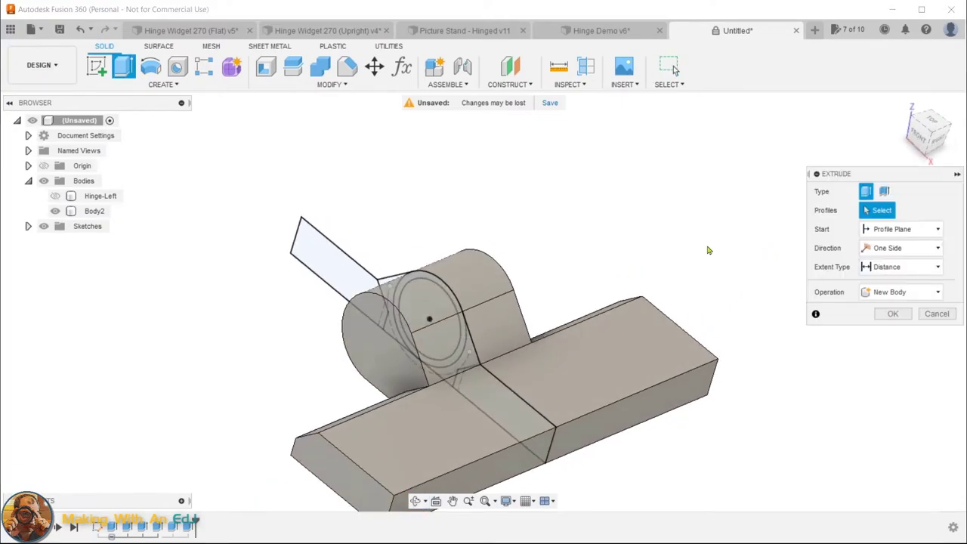
{"action": "left_click", "coordinate": [428, 298]}
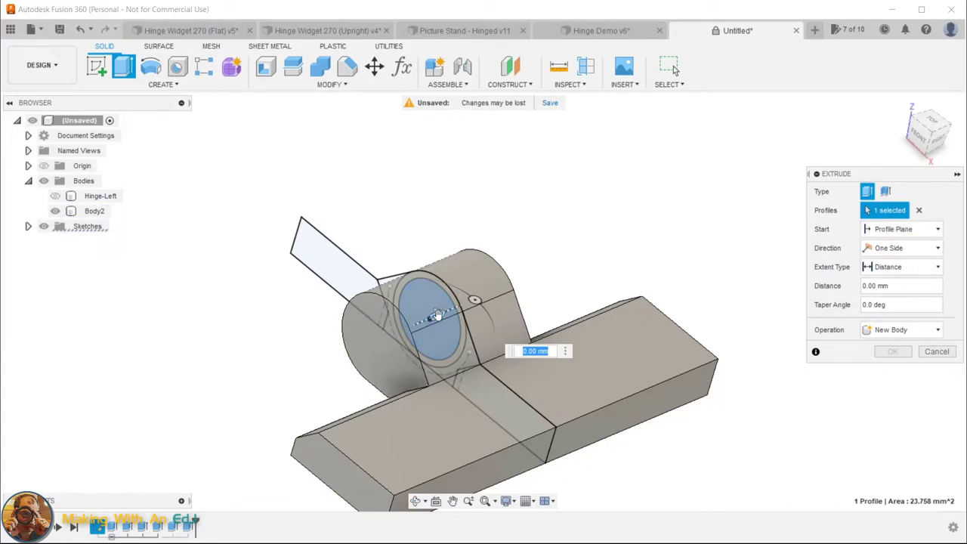
{"action": "left_click", "coordinate": [912, 229]}
{"action": "left_click", "coordinate": [893, 270]}
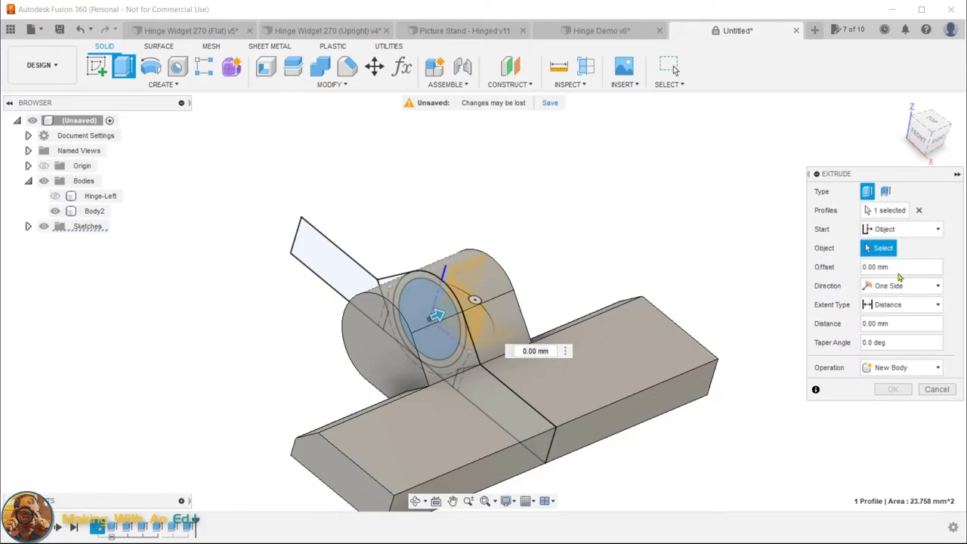
{"action": "middle_click_drag", "start_coordinate": [722, 242], "coordinate": [637, 269], "text": "shift"}
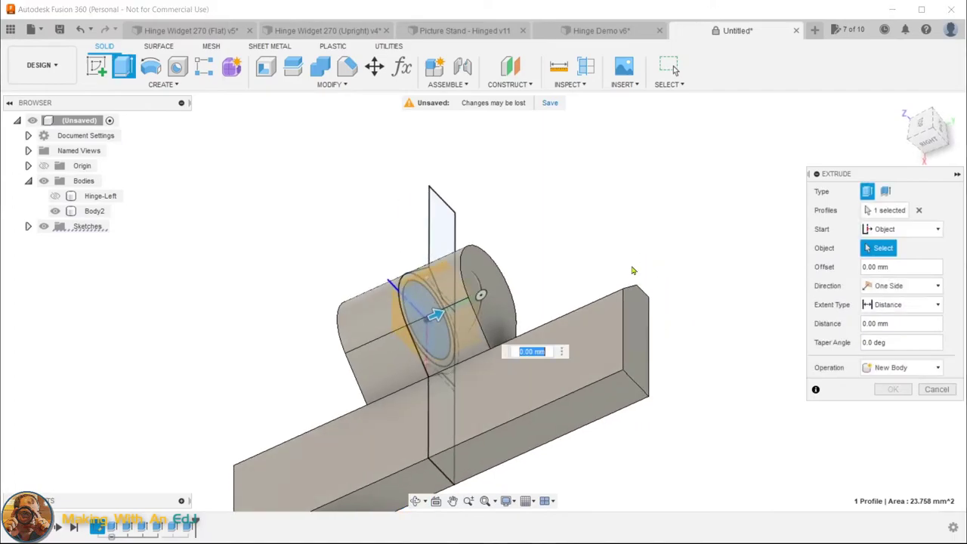
{"action": "left_click", "coordinate": [499, 282]}
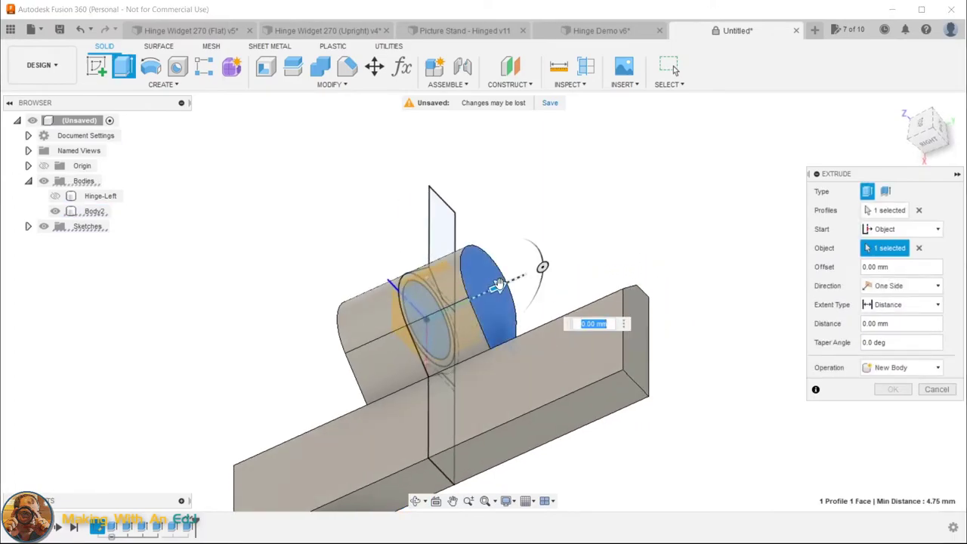
Set the rear peg's extrusion distance to wallThickness - clearance * 2, outward from the centre knuckle's rear end face
{"action": "left_click_drag", "start_coordinate": [543, 266], "coordinate": [521, 277]}
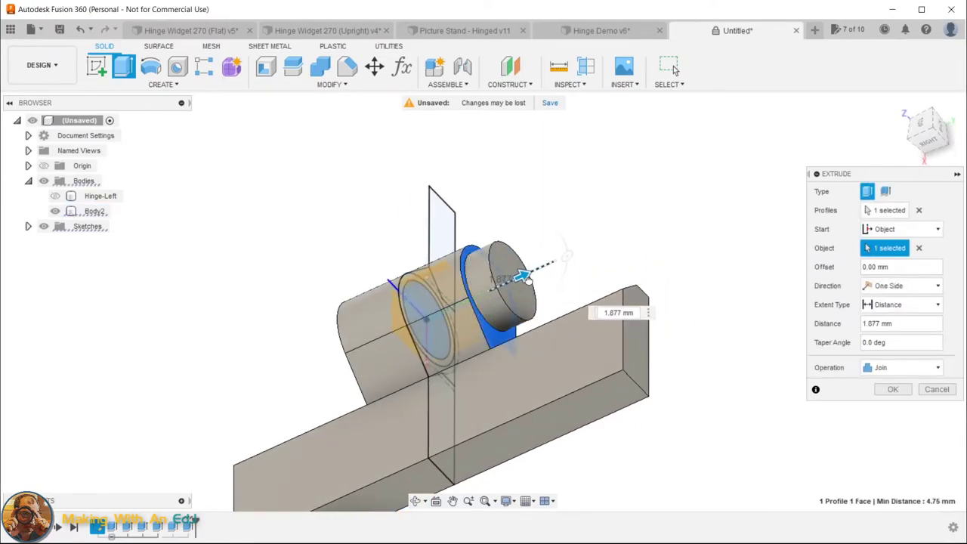
{"action": "type", "text": "wa"}
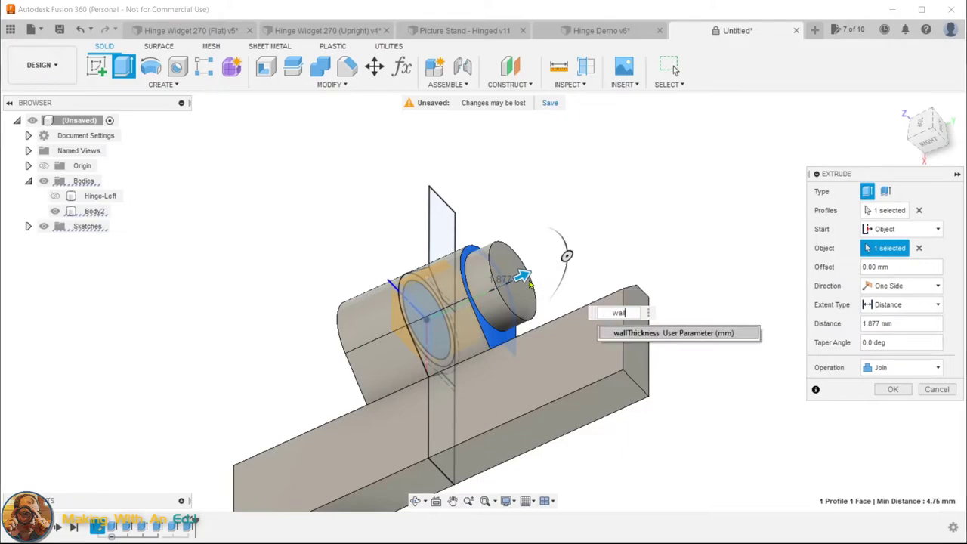
{"action": "type", "text": "ll"}
{"action": "key", "text": "Return"}
{"action": "type", "text": "-cl"}
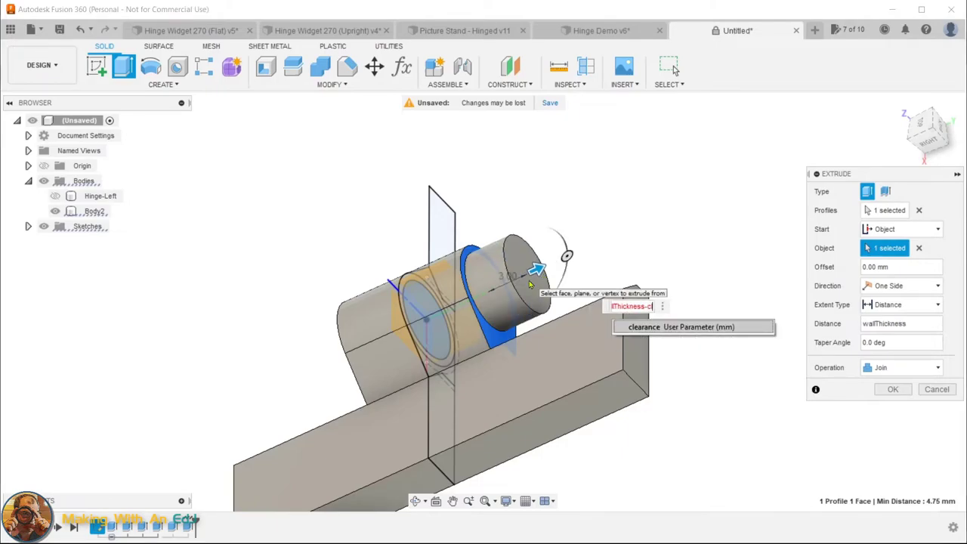
{"action": "key", "text": "Return"}
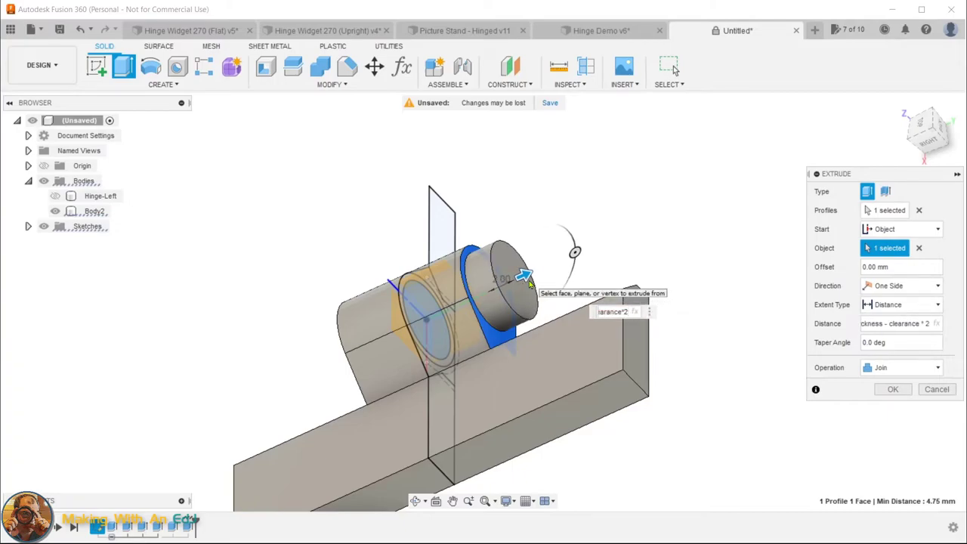
Set the rear peg's taper angle to -45 degrees and complete the extrusion as a join
{"action": "left_click", "coordinate": [905, 343]}
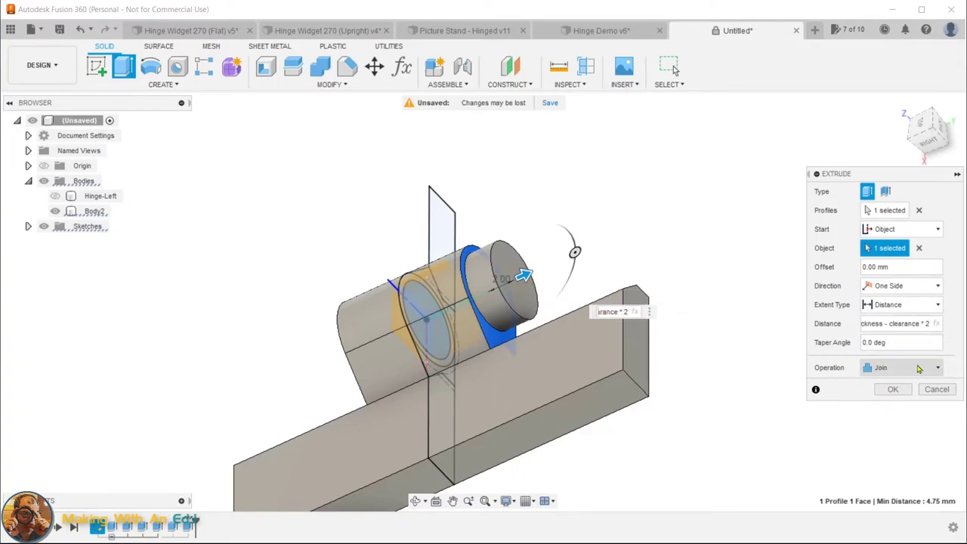
{"action": "key", "text": "ctrl+a"}
{"action": "type", "text": "-"}
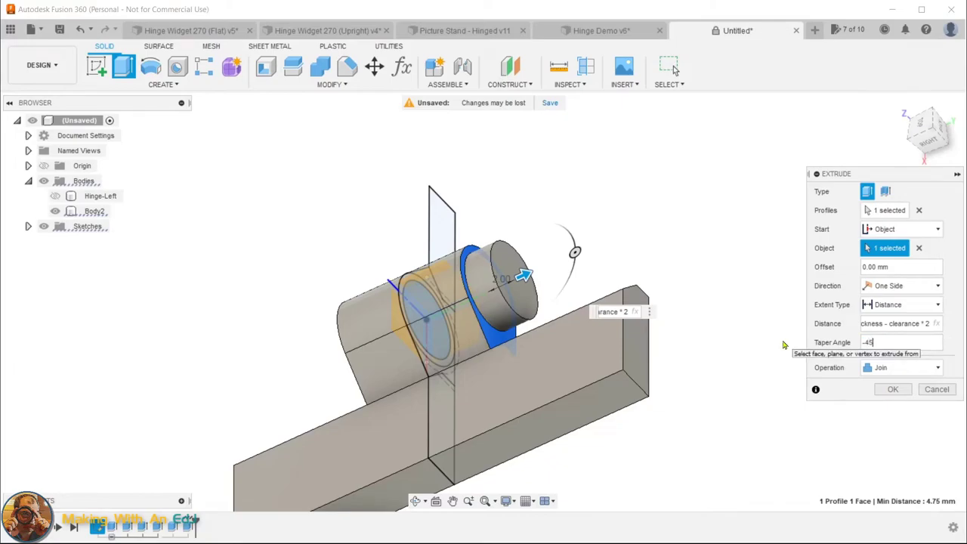
{"action": "type", "text": "45"}
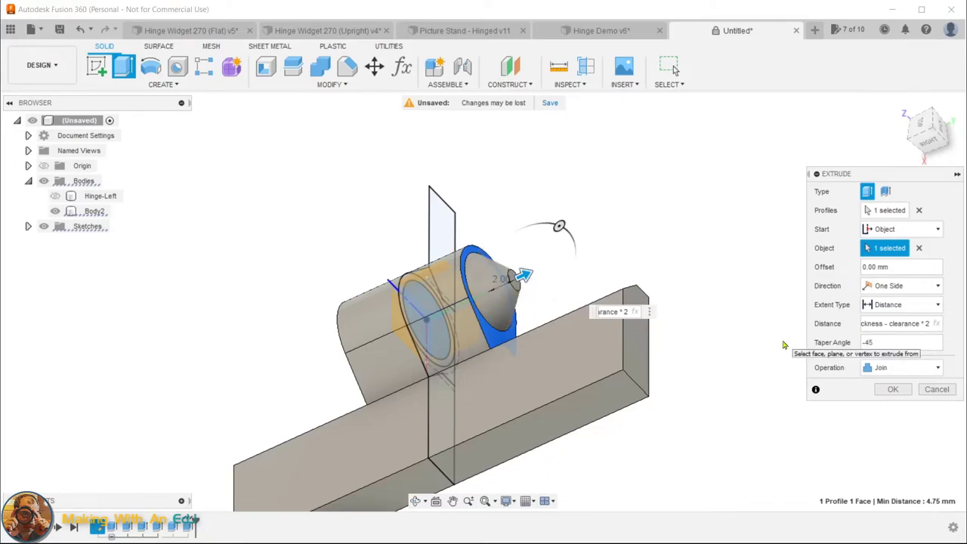
{"action": "left_click", "coordinate": [892, 389]}
{"action": "left_click_drag", "start_coordinate": [671, 352], "coordinate": [741, 320]}
{"action": "key", "text": "Escape"}
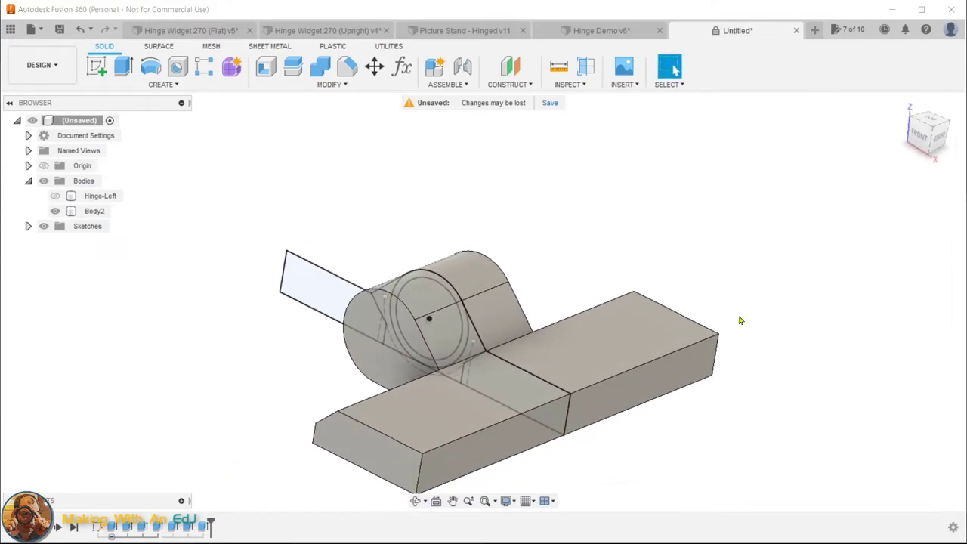
Extrude the inner circle profile outward from the centre knuckle's front end face by -wallThickness + clearance * 2 as a join
{"action": "key", "text": "e"}
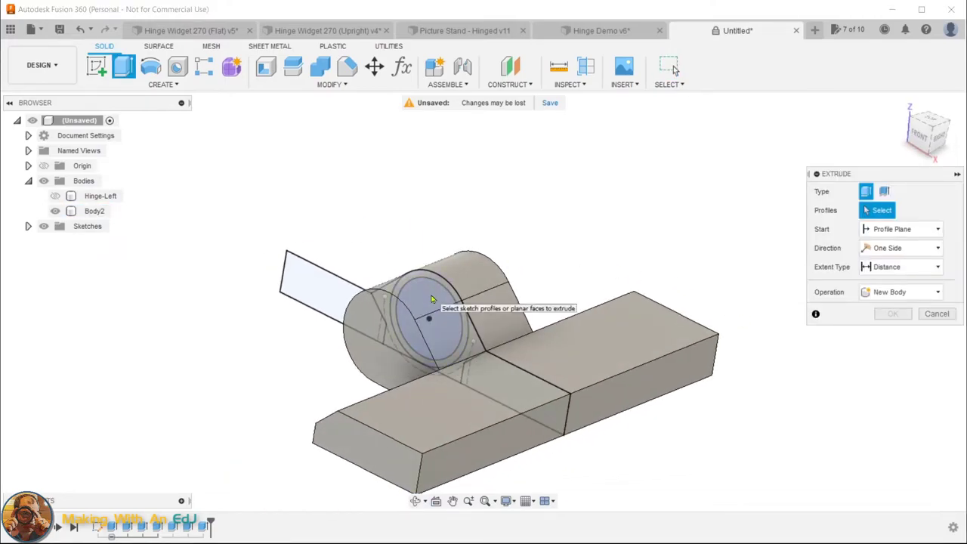
{"action": "left_click", "coordinate": [431, 296]}
{"action": "left_click", "coordinate": [910, 229]}
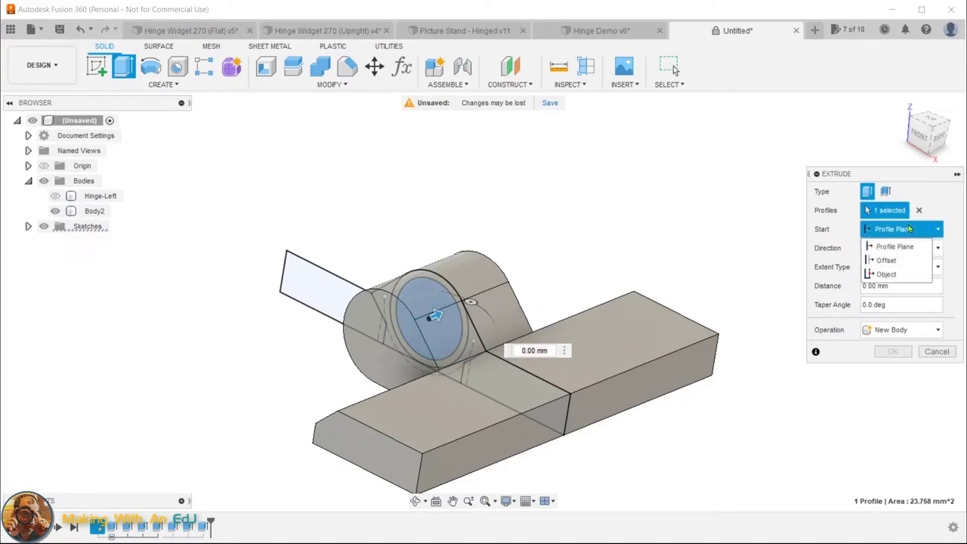
{"action": "left_click", "coordinate": [899, 275]}
{"action": "left_click", "coordinate": [381, 330]}
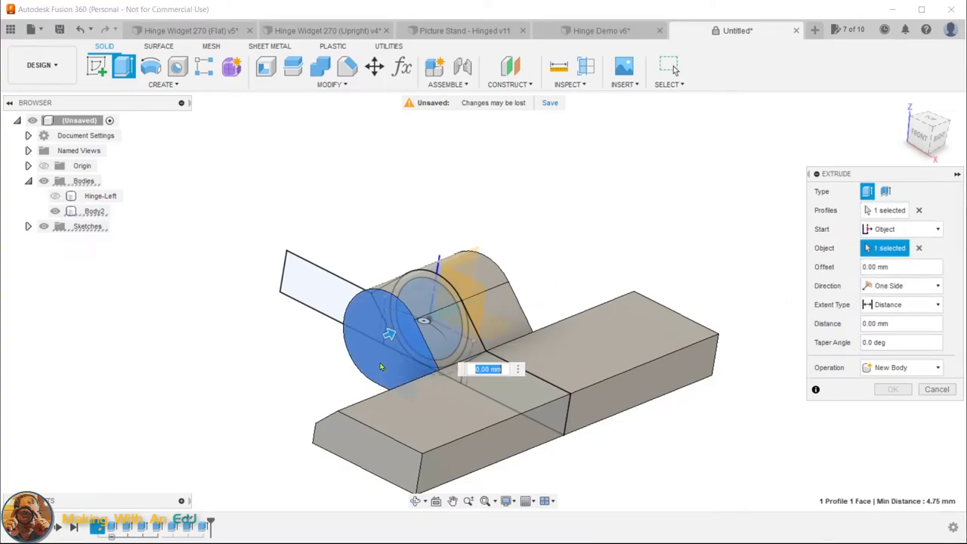
{"action": "left_click_drag", "start_coordinate": [387, 332], "coordinate": [352, 349]}
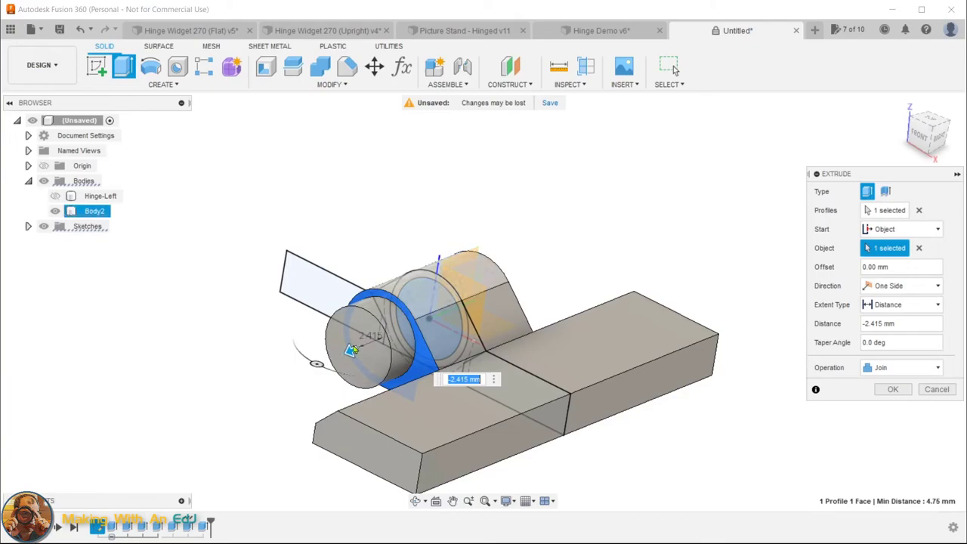
{"action": "type", "text": "-w"}
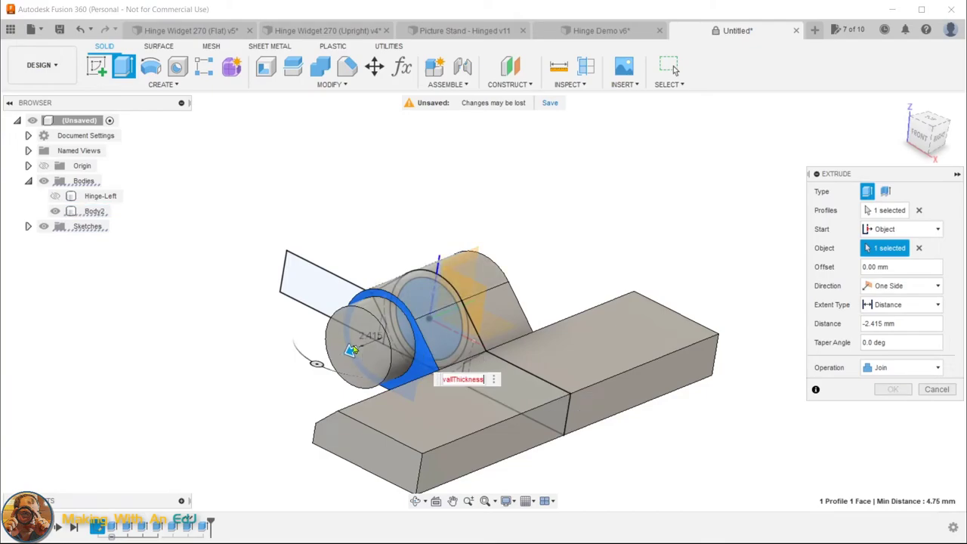
{"action": "key", "text": "Return"}
{"action": "type", "text": "+c"}
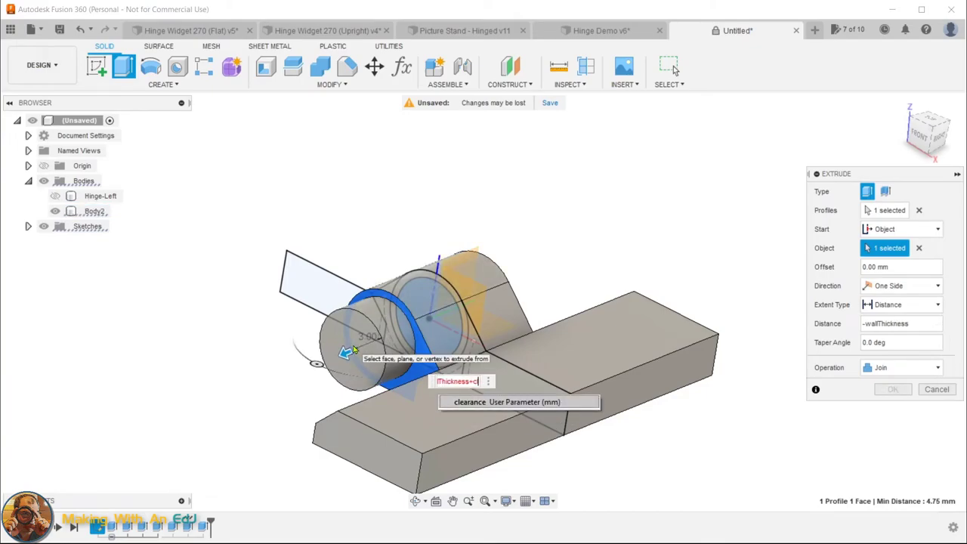
{"action": "key", "text": "Return"}
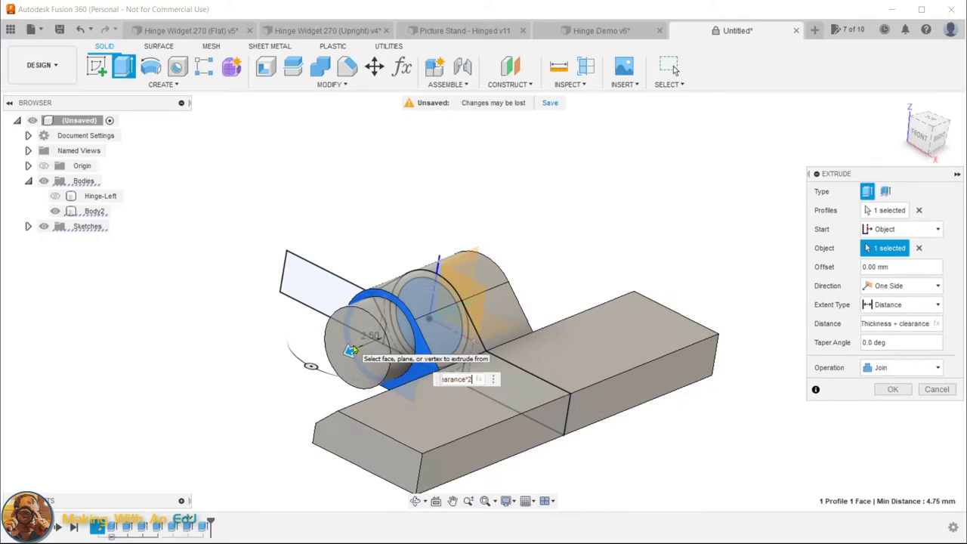
{"action": "type", "text": "*2"}
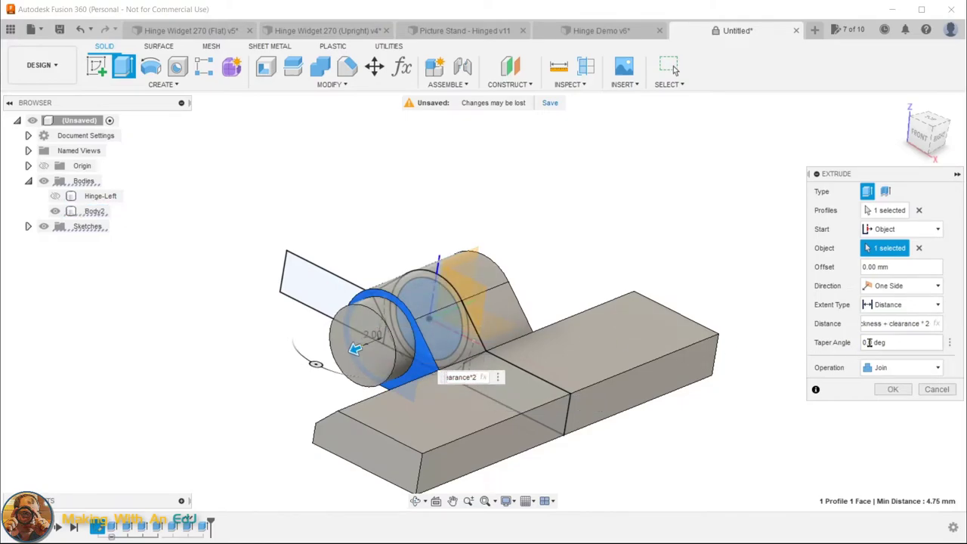
{"action": "key", "text": "Return"}
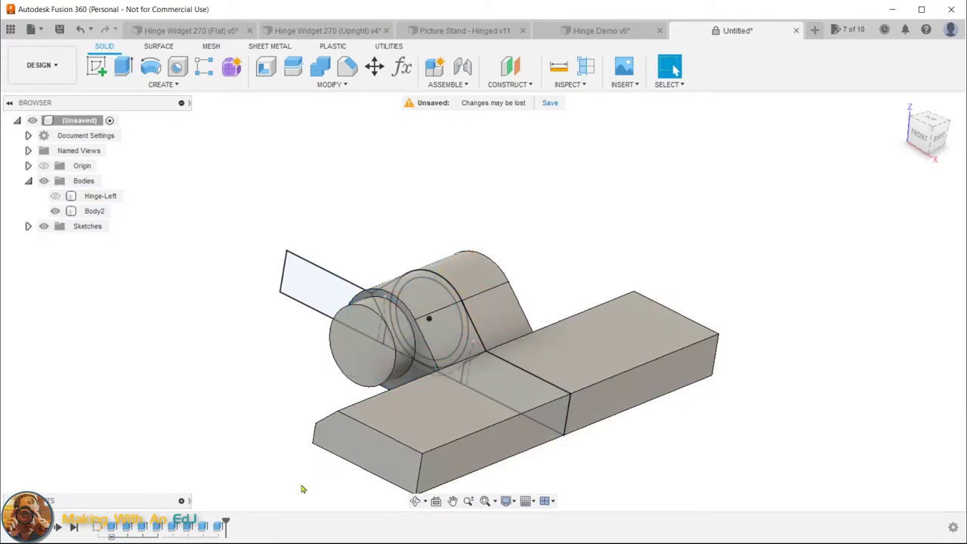
Edit the front peg's extrusion to give it a taper angle of -45 degrees
{"action": "double_click", "coordinate": [220, 526]}
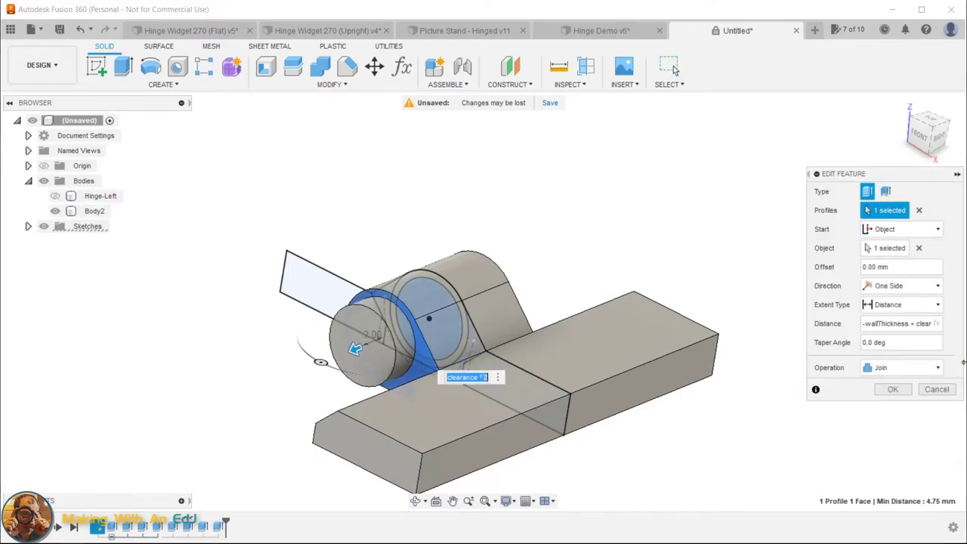
{"action": "left_click", "coordinate": [881, 344]}
{"action": "type", "text": "-4"}
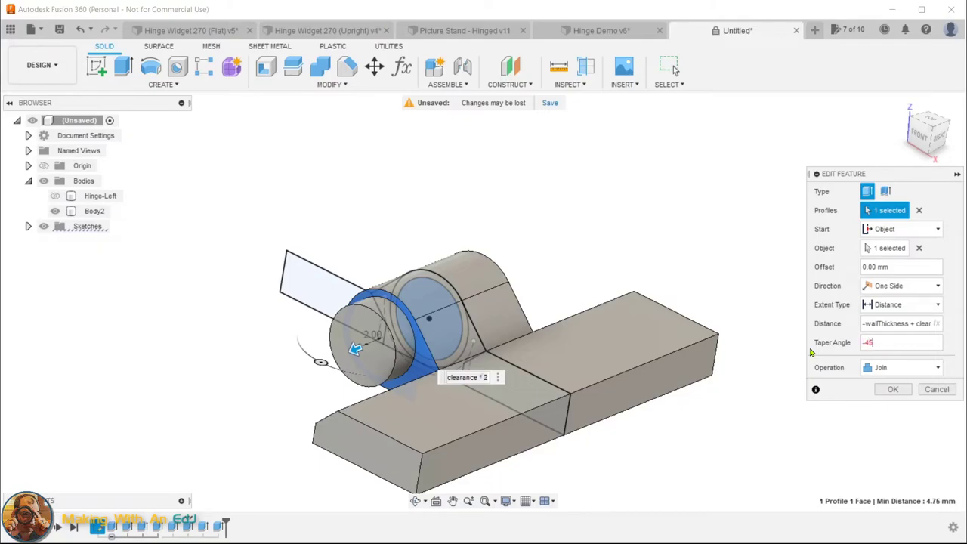
{"action": "type", "text": "5"}
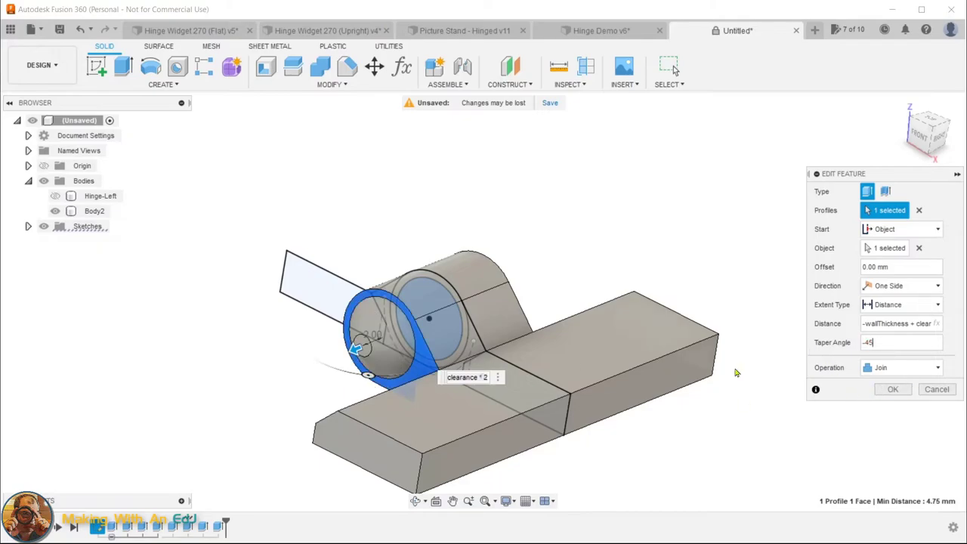
{"action": "left_click", "coordinate": [893, 389]}
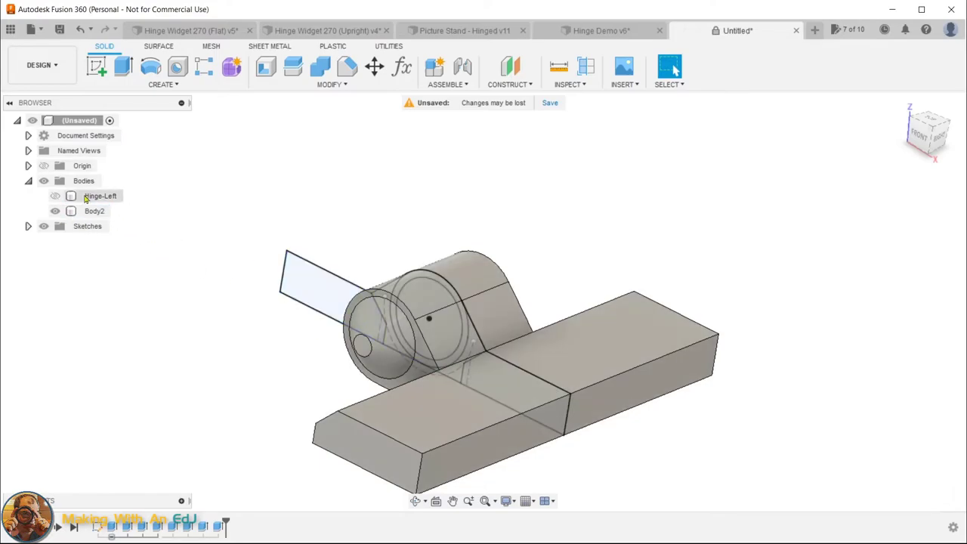
Show the Hinge-Left body alongside the right half
{"action": "left_click", "coordinate": [75, 196]}
{"action": "middle_click_drag", "start_coordinate": [189, 291], "coordinate": [190, 327], "text": "shift"}
{"action": "left_click", "coordinate": [191, 327]}
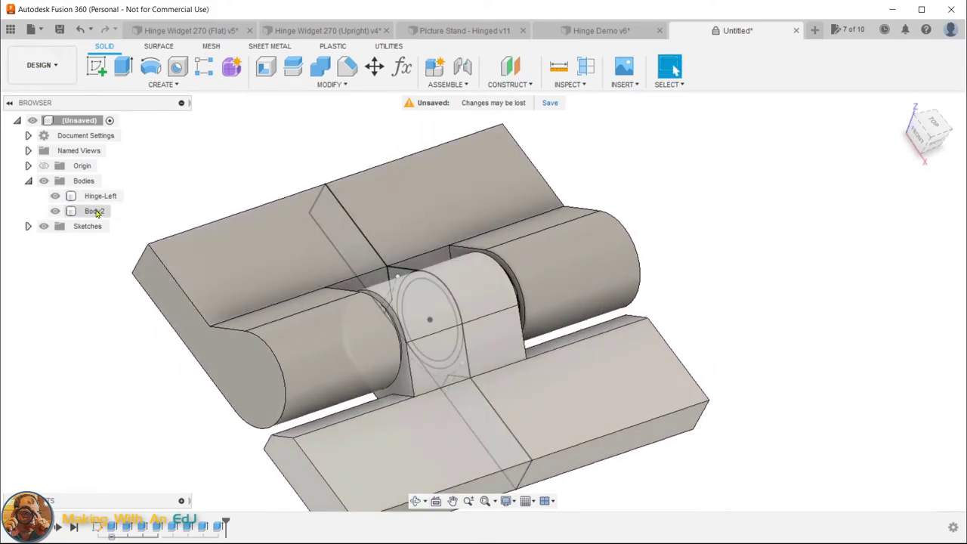
Rename the right half's body as Hinge-Right
{"action": "left_click", "coordinate": [94, 211]}
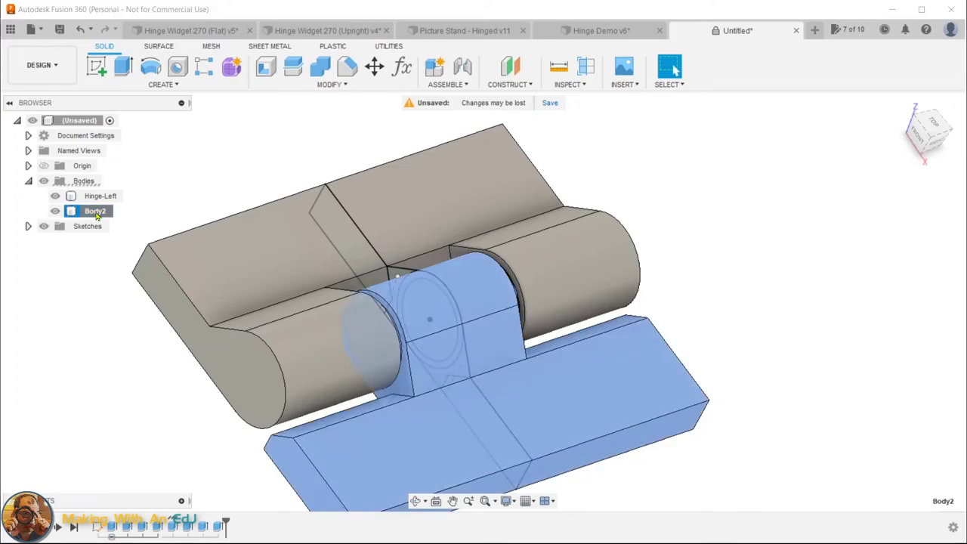
{"action": "left_click", "coordinate": [95, 212]}
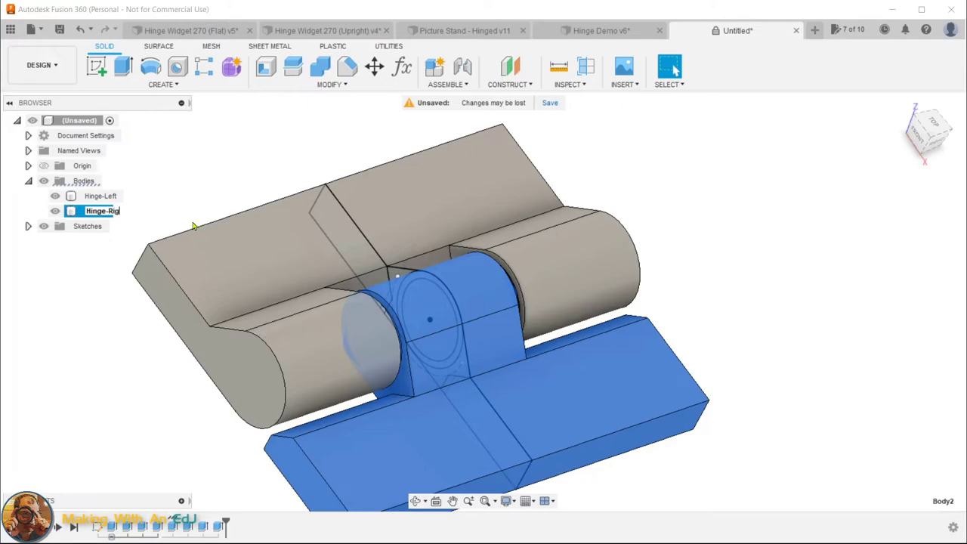
{"action": "key", "text": "Return"}
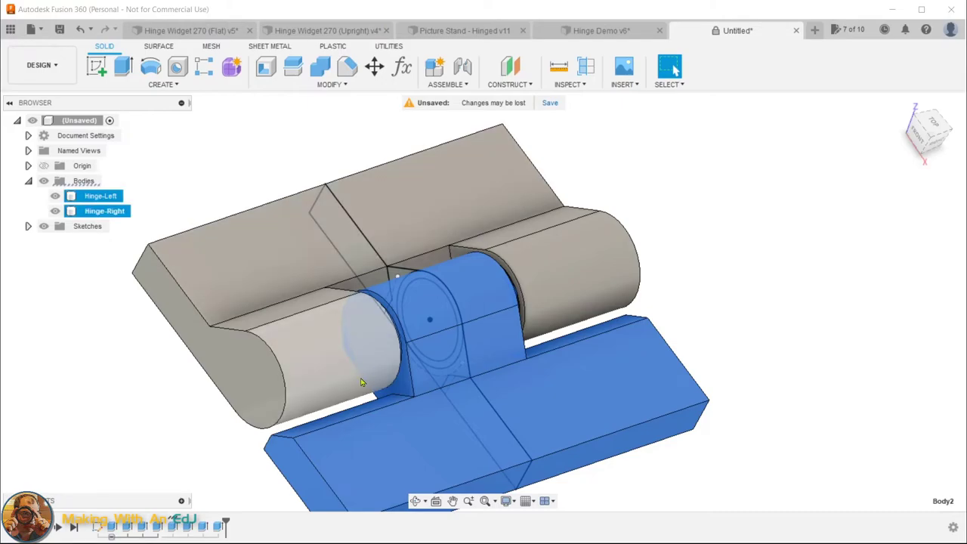
Collapse the existing feature group in the timeline and group the right half's four extrude features
{"action": "left_click", "coordinate": [117, 533]}
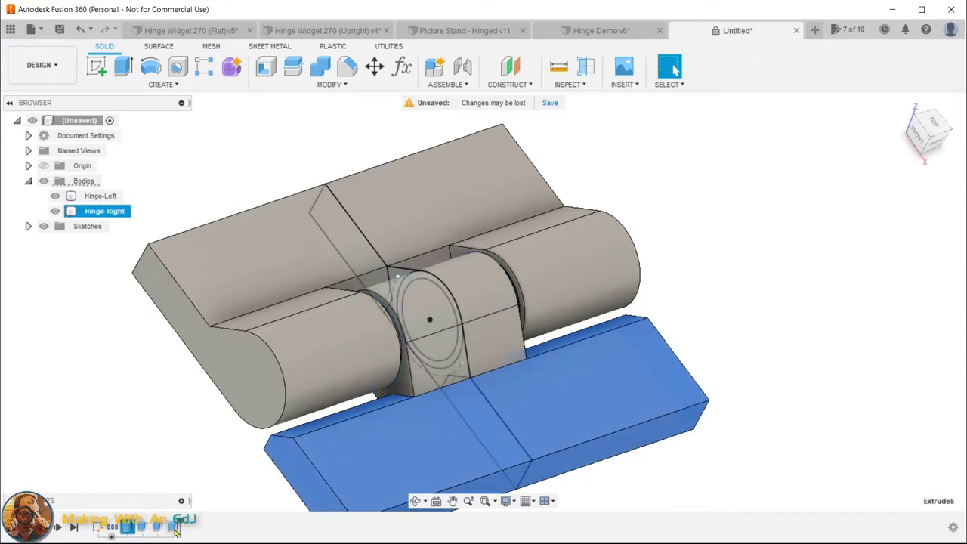
{"action": "left_click_drag", "start_coordinate": [178, 528], "coordinate": [121, 529]}
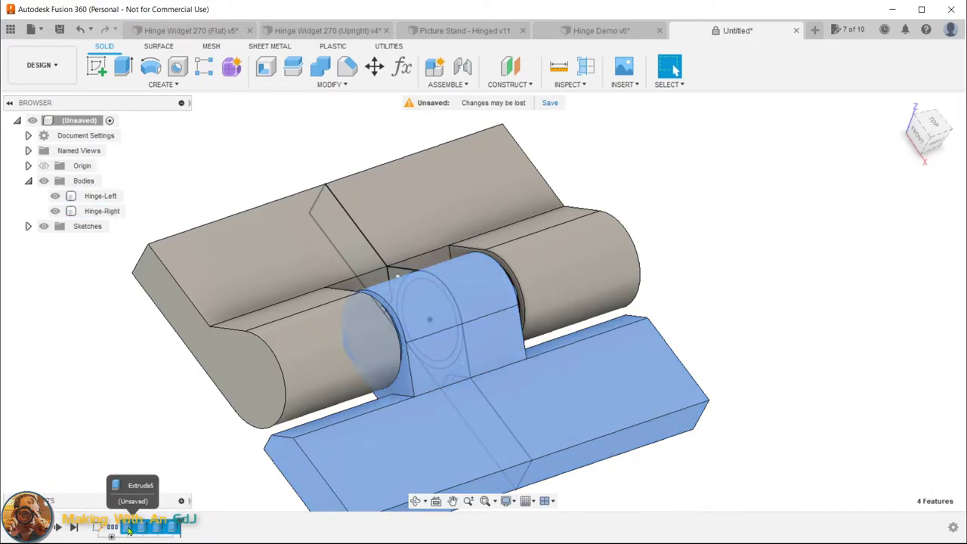
{"action": "right_click", "coordinate": [172, 530]}
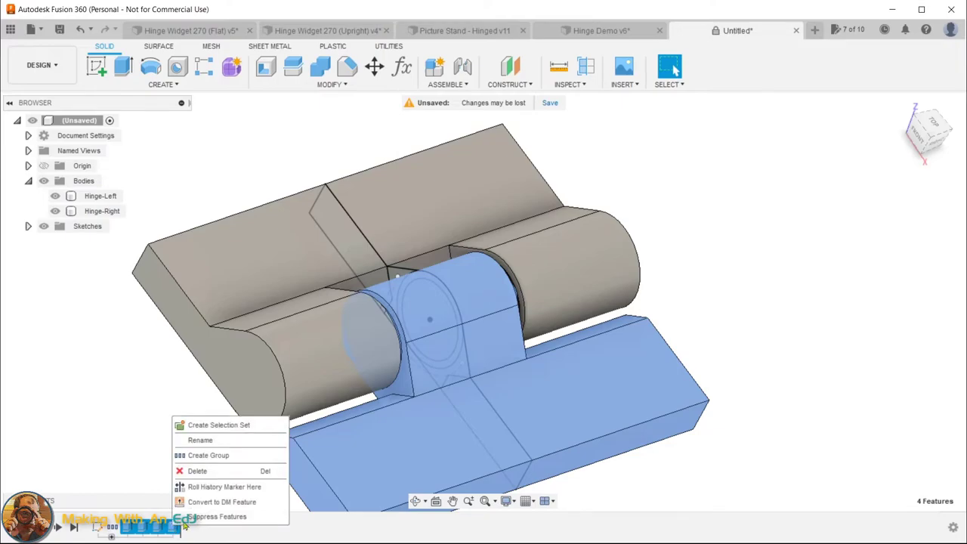
{"action": "left_click", "coordinate": [216, 457]}
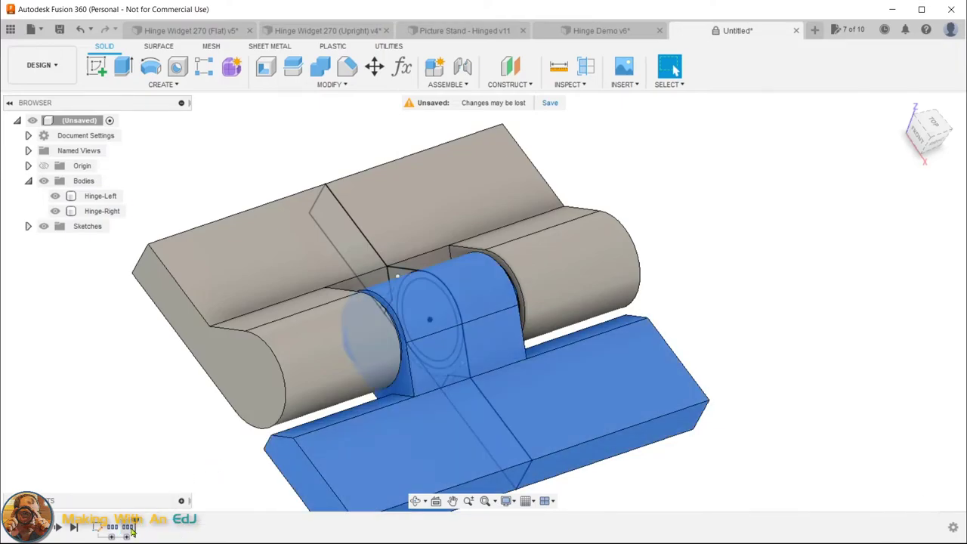
Rename the new timeline group as Hinge-Right and clear the selection
{"action": "right_click", "coordinate": [134, 528]}
{"action": "left_click", "coordinate": [163, 476]}
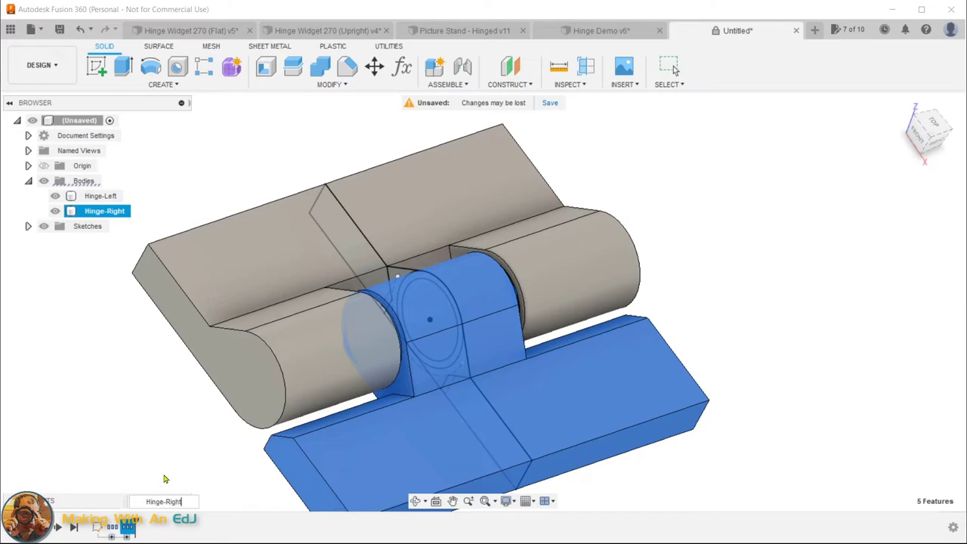
{"action": "type", "text": "Hinge-Right"}
{"action": "key", "text": "Return"}
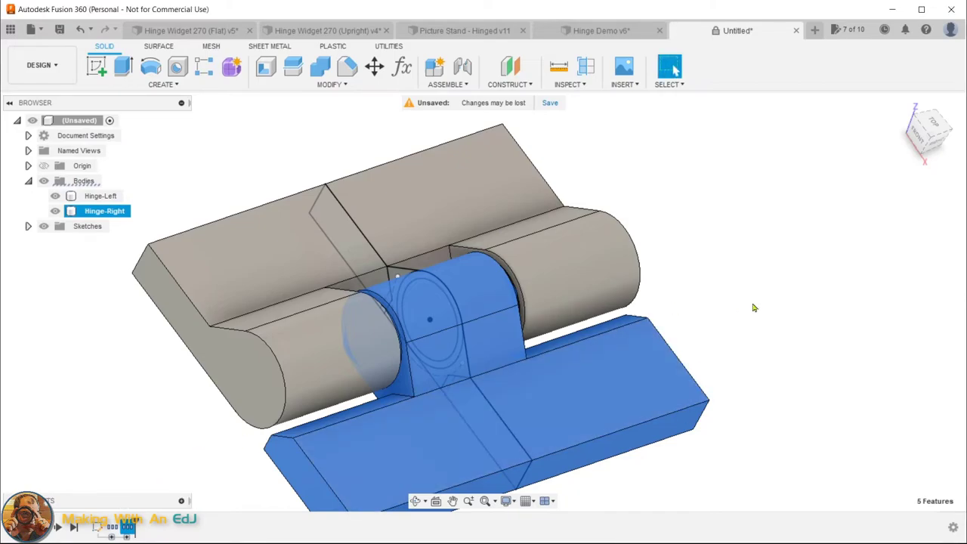
{"action": "left_click", "coordinate": [758, 299]}
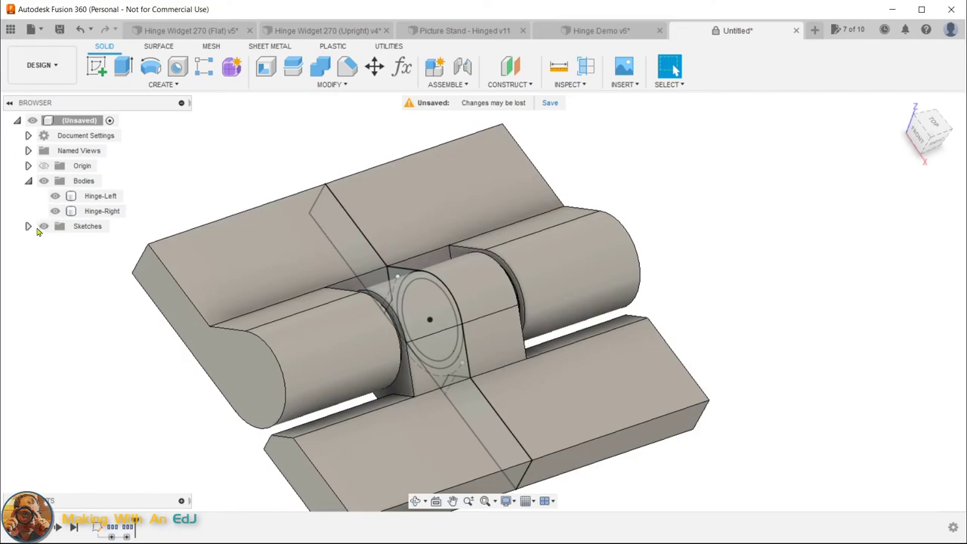
Hide the sketches and apply the teal glossy anodized aluminum appearance to Hinge-Left and the purple one to Hinge-Right
{"action": "left_click", "coordinate": [44, 226]}
{"action": "key", "text": "a"}
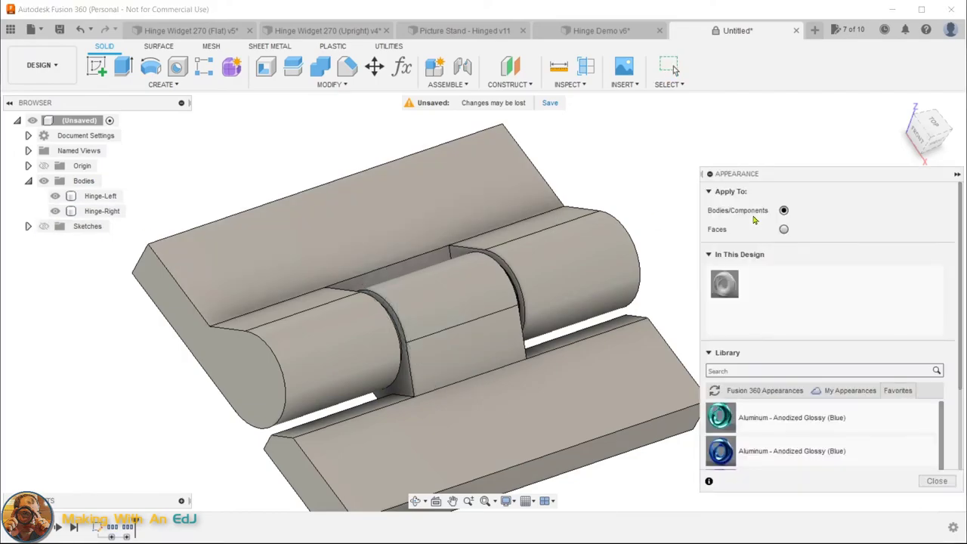
{"action": "scroll", "coordinate": [823, 371], "scroll_direction": "down", "scroll_amount": 1}
{"action": "left_click_drag", "start_coordinate": [823, 372], "coordinate": [359, 214]}
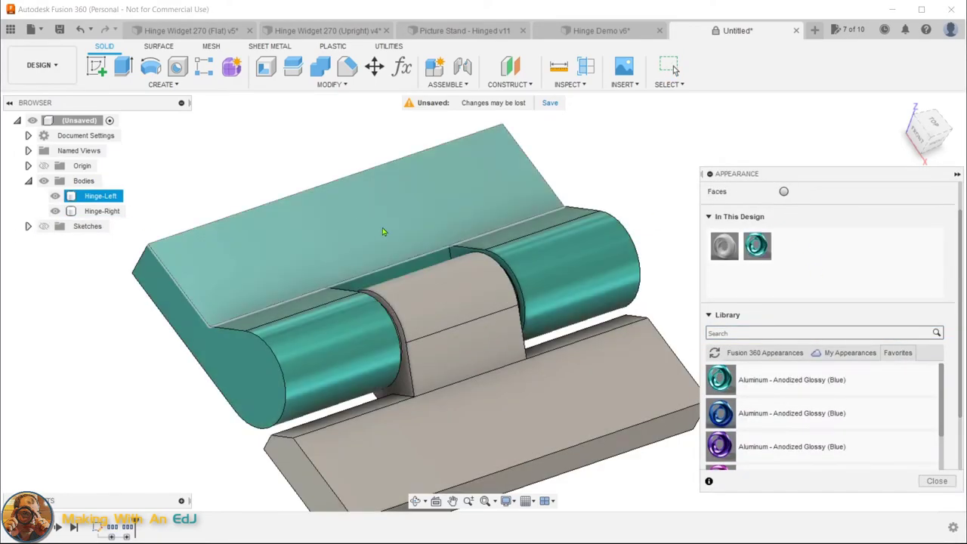
{"action": "left_click_drag", "start_coordinate": [745, 448], "coordinate": [578, 435]}
{"action": "scroll", "coordinate": [852, 424], "scroll_direction": "down", "scroll_amount": 2}
{"action": "scroll", "coordinate": [846, 416], "scroll_direction": "up", "scroll_amount": 3}
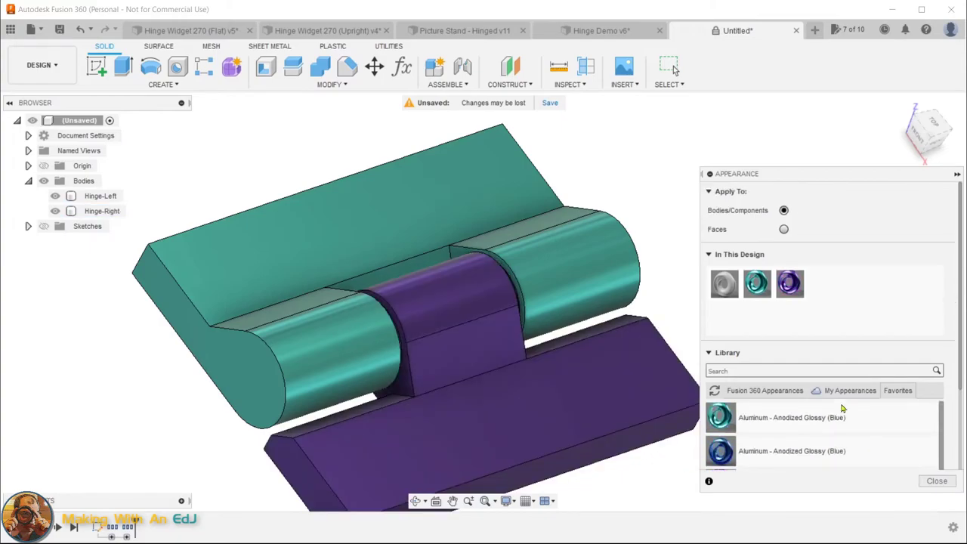
Close the appearance settings and section the hinge along the XZ plane at 0 mm to examine both halves' profiles
{"action": "scroll", "coordinate": [843, 409], "scroll_direction": "down", "scroll_amount": 2}
{"action": "key", "text": "Escape"}
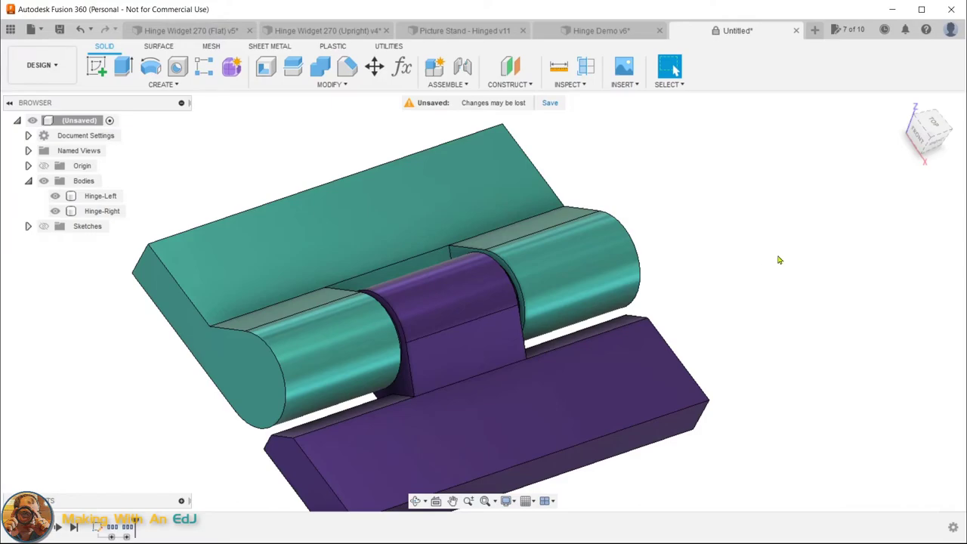
{"action": "middle_click_drag", "start_coordinate": [779, 278], "coordinate": [665, 184], "text": "shift"}
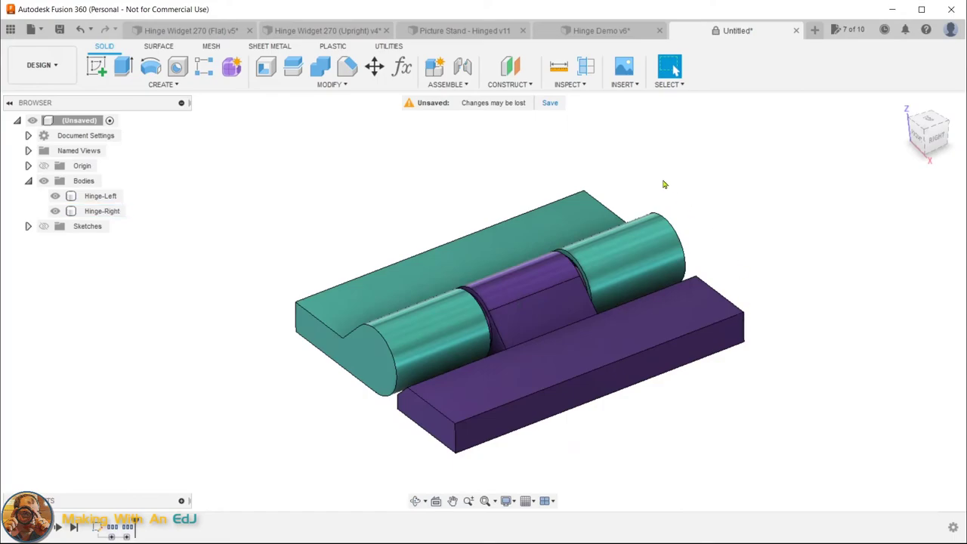
{"action": "left_click", "coordinate": [573, 83]}
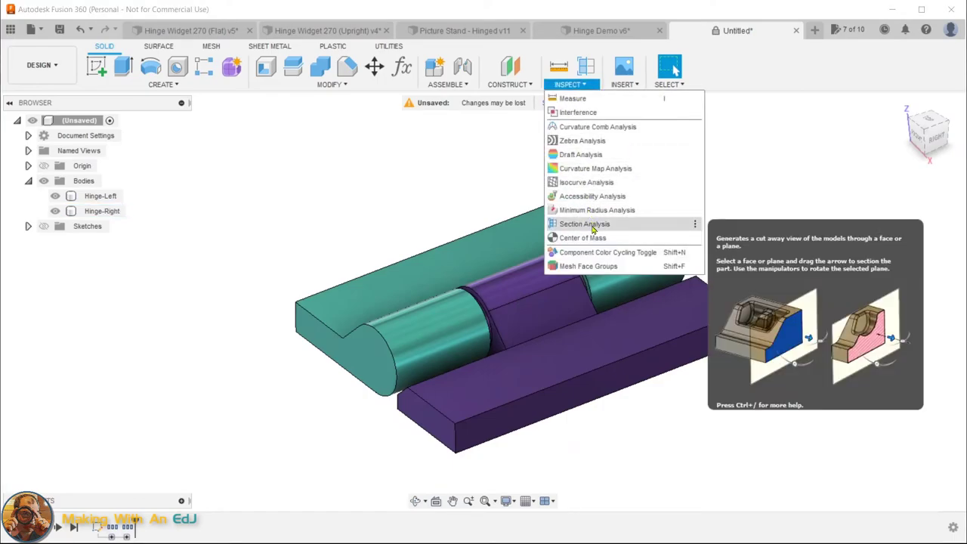
{"action": "left_click", "coordinate": [697, 226]}
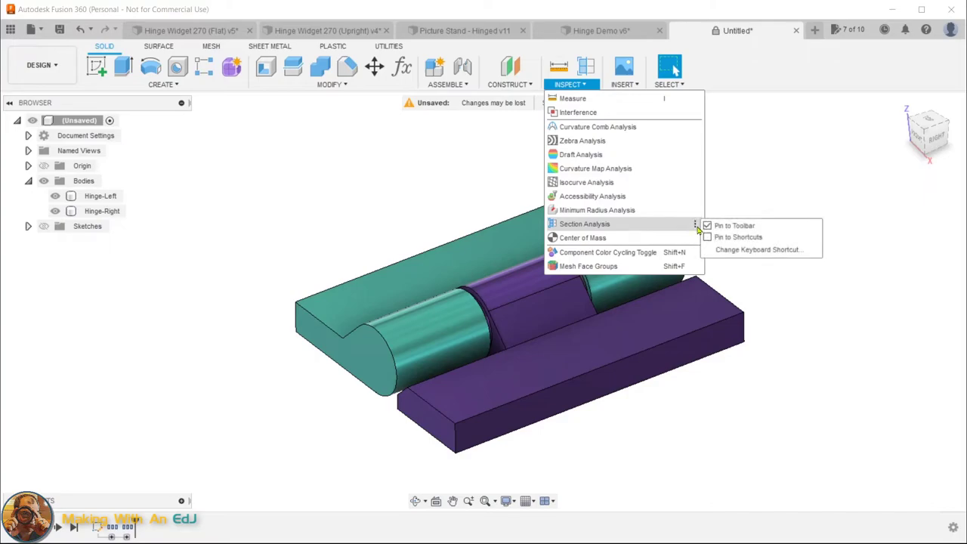
{"action": "left_click", "coordinate": [587, 68]}
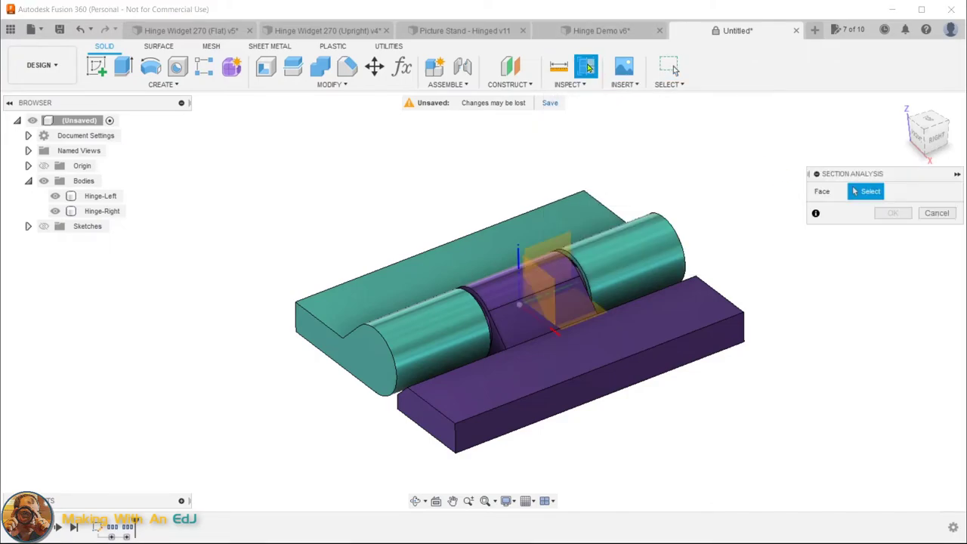
{"action": "left_click", "coordinate": [542, 289]}
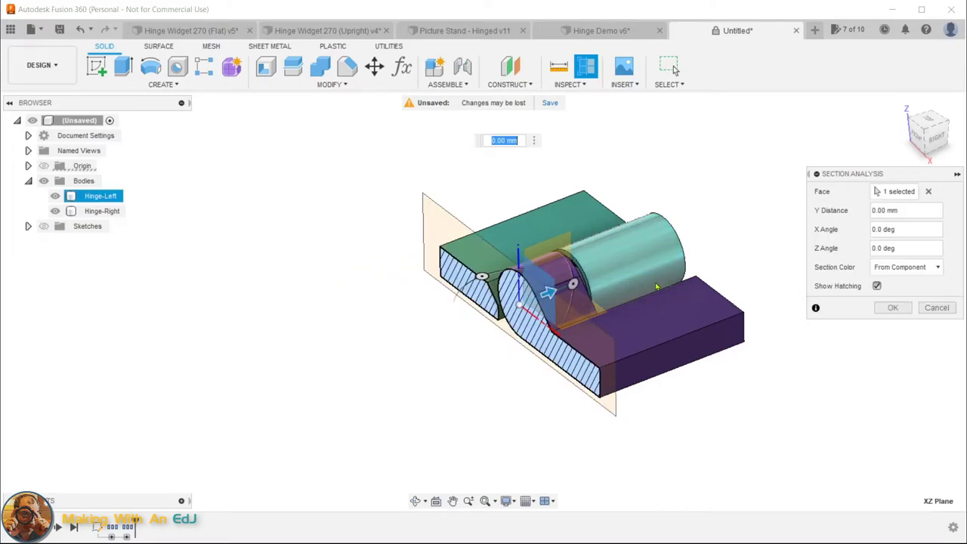
{"action": "middle_click_drag", "start_coordinate": [535, 364], "coordinate": [529, 325], "text": "shift"}
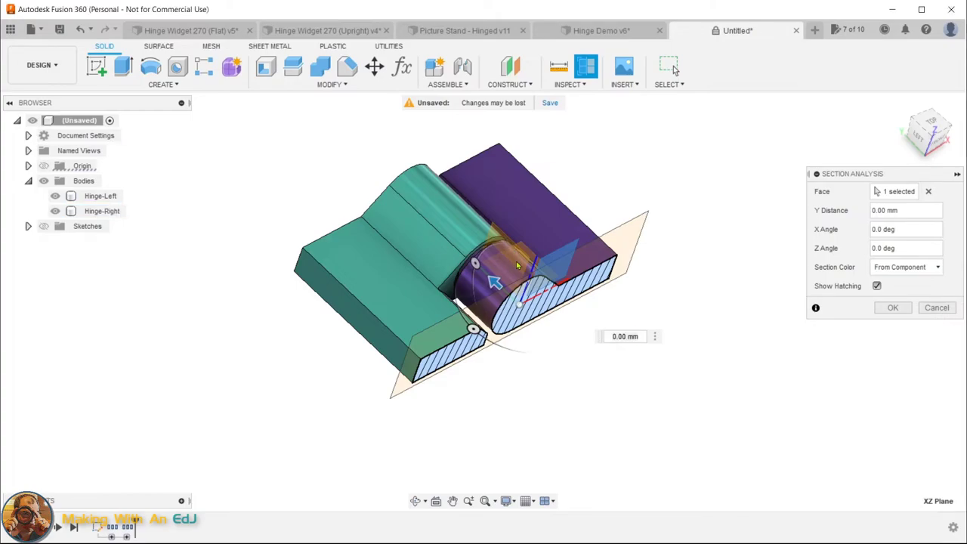
Switch the section analysis to the YZ plane at 0 mm, examine the gaps between the knuckles, accept the analysis and hide it
{"action": "left_click", "coordinate": [518, 265]}
{"action": "left_click", "coordinate": [518, 254]}
{"action": "mouse_move", "coordinate": [619, 332]}
{"action": "middle_mouse_down", "text": "shift"}
{"action": "mouse_move", "coordinate": [676, 318]}
{"action": "mouse_move", "coordinate": [797, 366]}
{"action": "mouse_move", "coordinate": [680, 376]}
{"action": "mouse_move", "coordinate": [665, 340]}
{"action": "mouse_move", "coordinate": [635, 337]}
{"action": "middle_mouse_up", "text": "shift"}
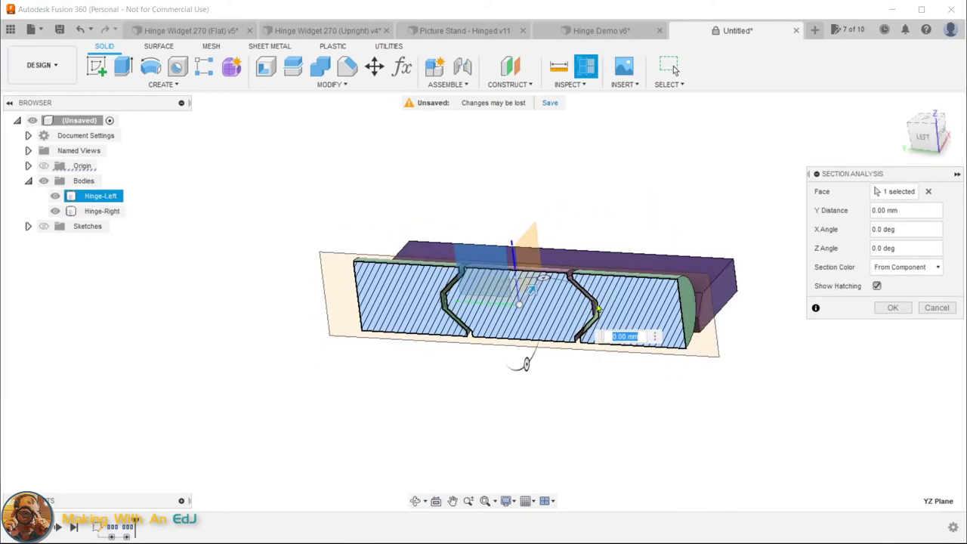
{"action": "scroll", "coordinate": [596, 318], "scroll_direction": "up", "scroll_amount": 5}
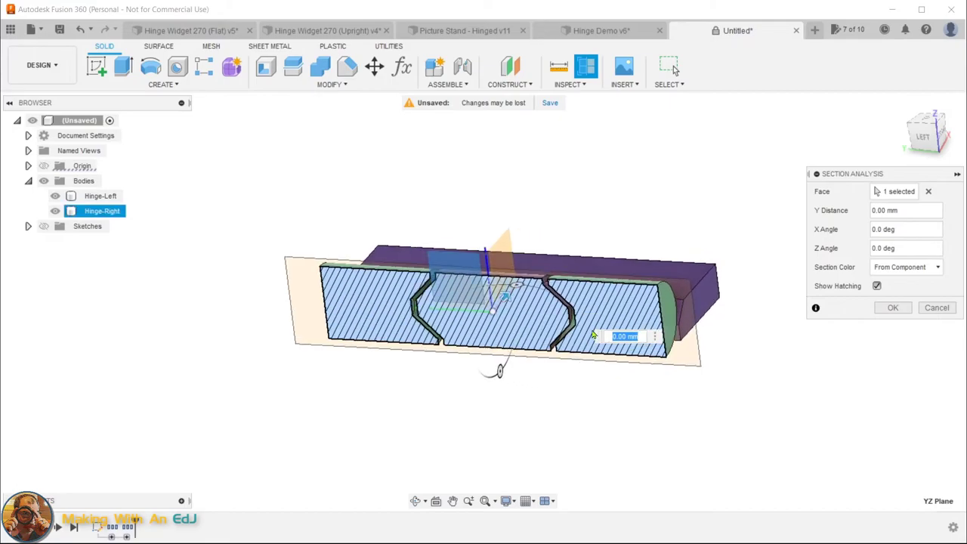
{"action": "mouse_move", "coordinate": [594, 324]}
{"action": "middle_mouse_down", "text": "shift"}
{"action": "mouse_move", "coordinate": [560, 344]}
{"action": "mouse_move", "coordinate": [575, 340]}
{"action": "mouse_move", "coordinate": [582, 314]}
{"action": "middle_mouse_up", "text": "shift"}
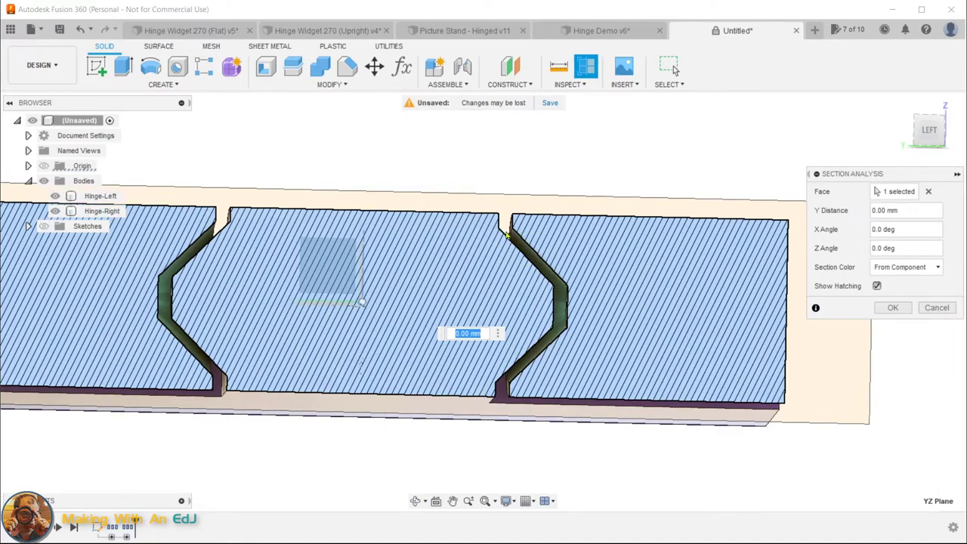
{"action": "middle_click_drag", "start_coordinate": [575, 230], "coordinate": [609, 244], "text": "shift"}
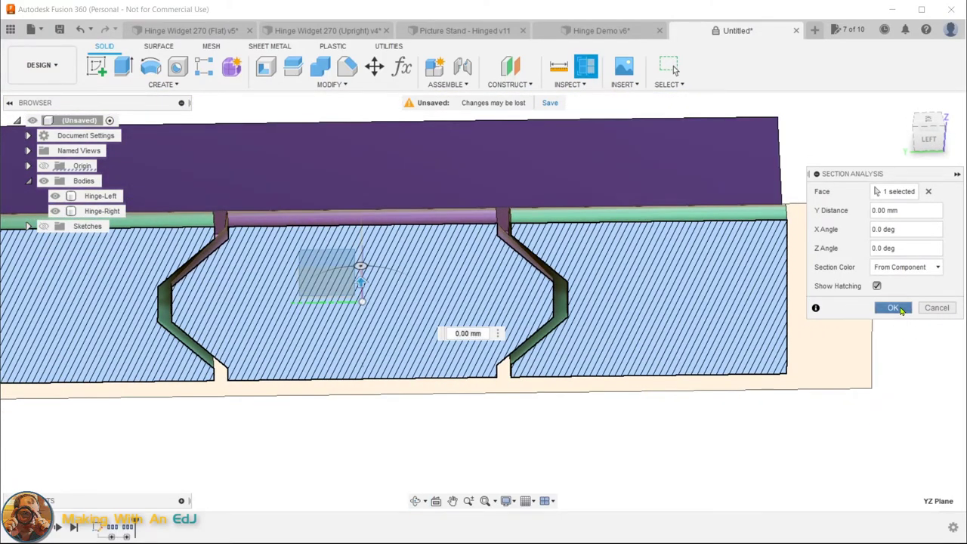
{"action": "left_click", "coordinate": [894, 307]}
{"action": "left_click", "coordinate": [904, 106]}
{"action": "middle_click_drag", "start_coordinate": [904, 106], "coordinate": [675, 69], "text": "shift"}
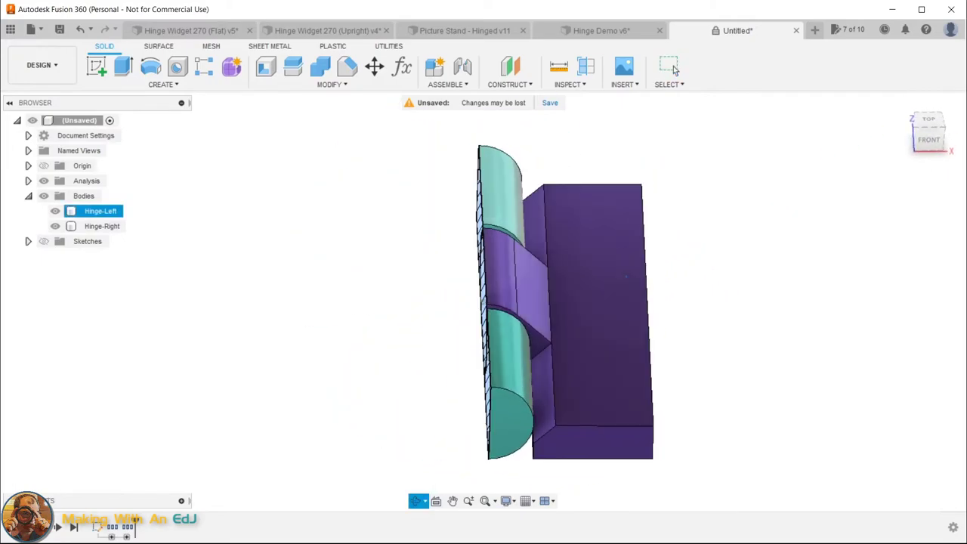
{"action": "middle_click_drag", "start_coordinate": [227, 227], "coordinate": [266, 84], "text": "shift"}
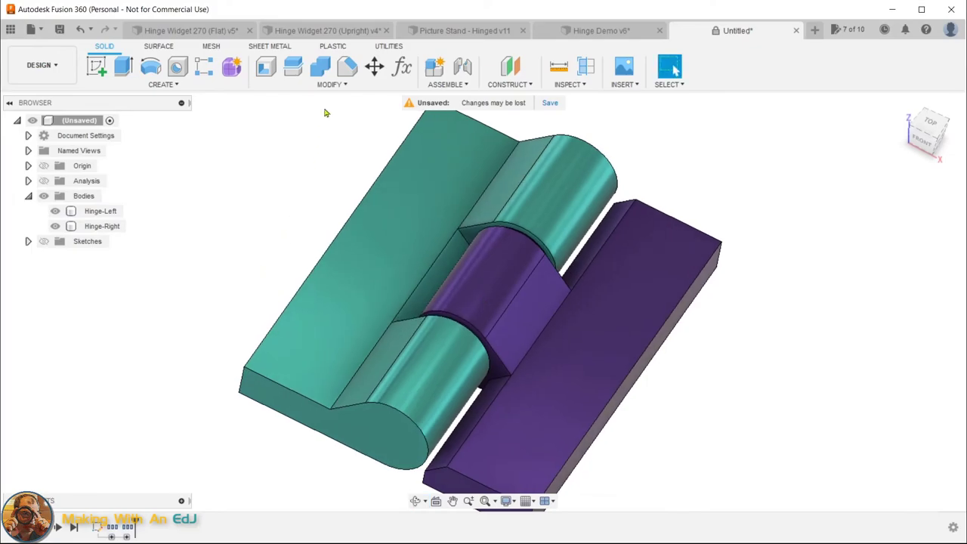
Set the hingeLength user parameter to 60 mm
{"action": "left_click", "coordinate": [398, 68]}
{"action": "left_click", "coordinate": [212, 123]}
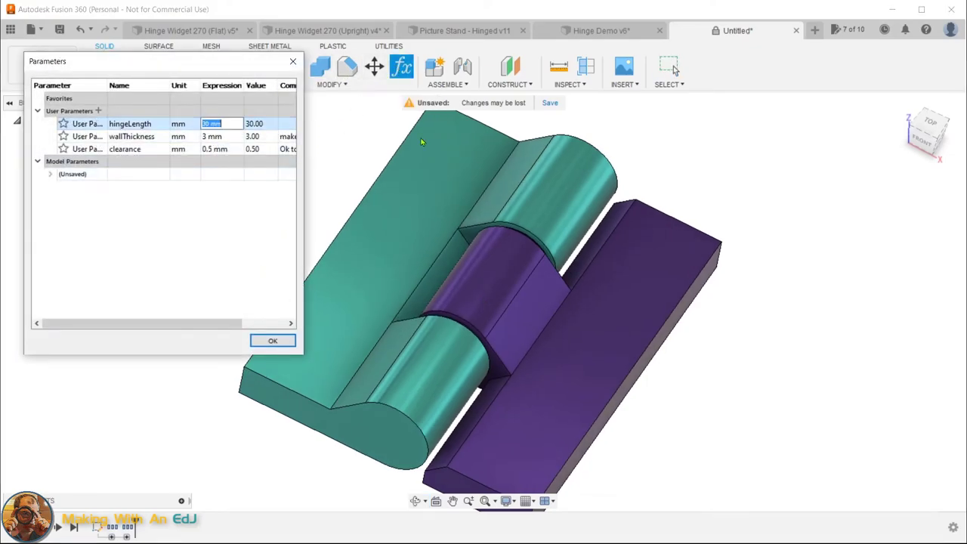
{"action": "type", "text": "60"}
{"action": "key", "text": "Return"}
{"action": "scroll", "coordinate": [540, 244], "scroll_direction": "down", "scroll_amount": 5}
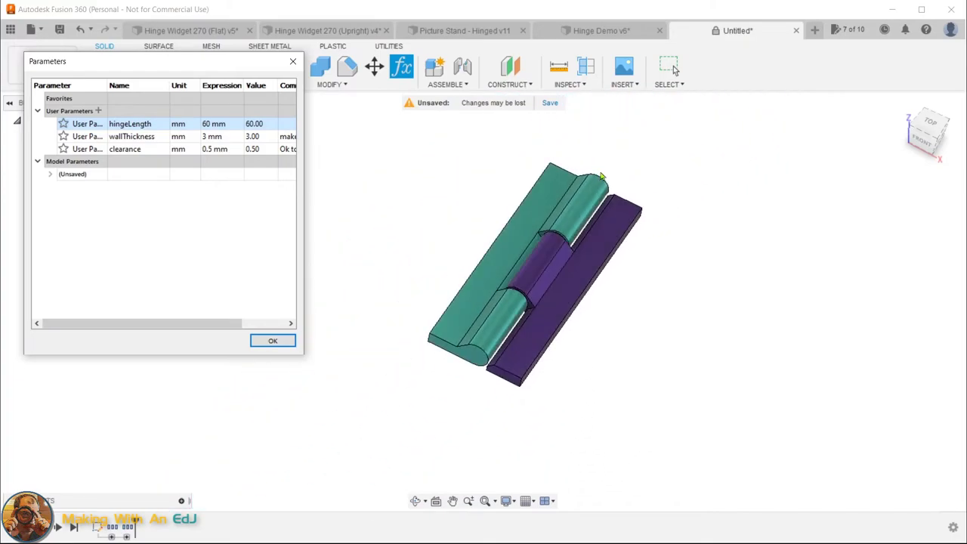
Try a wallThickness of 2 mm and restore the parameter to 3 mm
{"action": "left_click", "coordinate": [210, 137]}
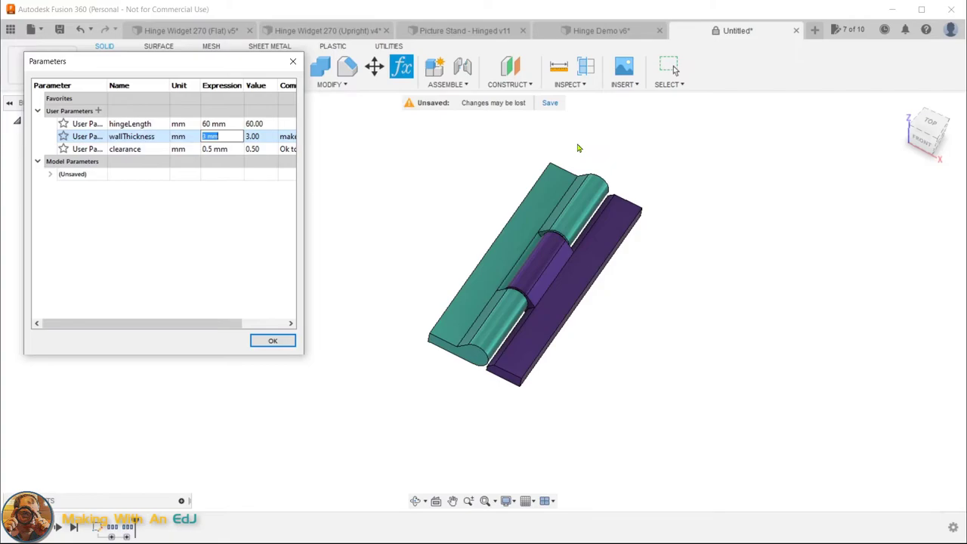
{"action": "type", "text": "2"}
{"action": "key", "text": "Return"}
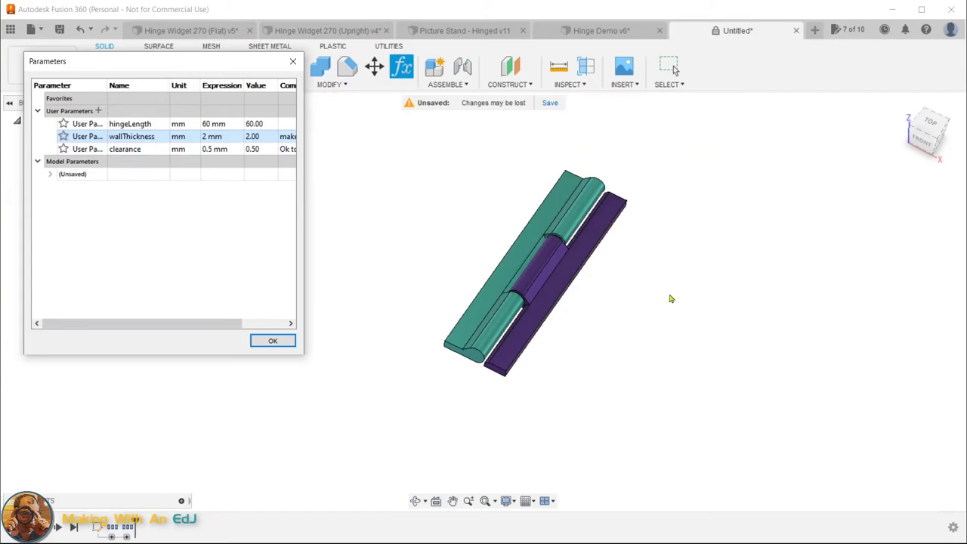
{"action": "middle_click_drag", "start_coordinate": [654, 300], "coordinate": [608, 278], "text": "shift"}
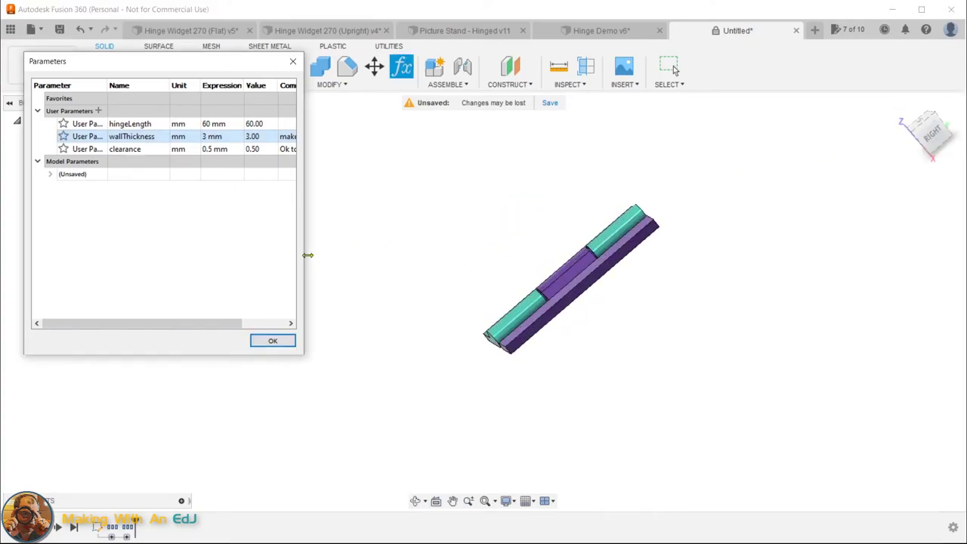
Set the clearance parameter to 0.3 mm and inspect the gaps between the hinge halves
{"action": "left_click", "coordinate": [211, 149]}
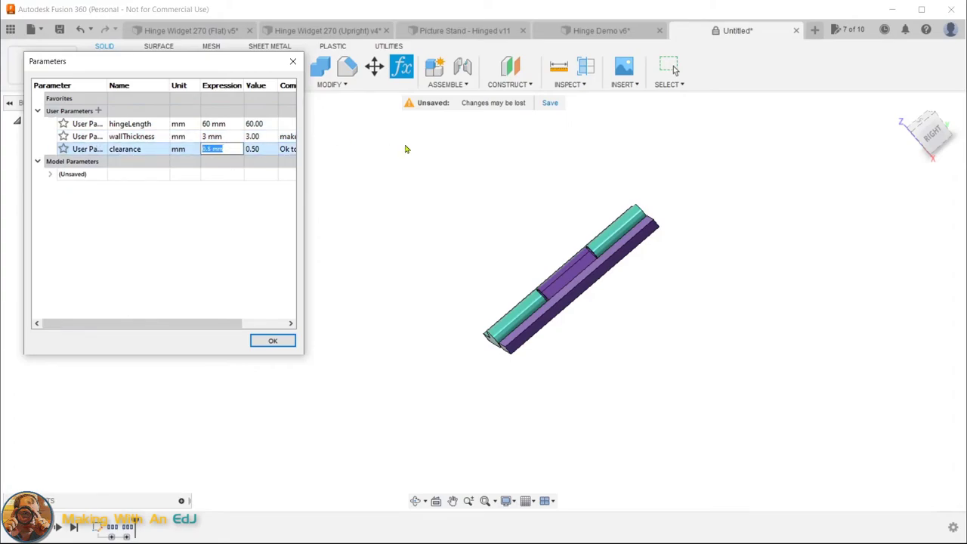
{"action": "type", "text": "0.3"}
{"action": "key", "text": "Return"}
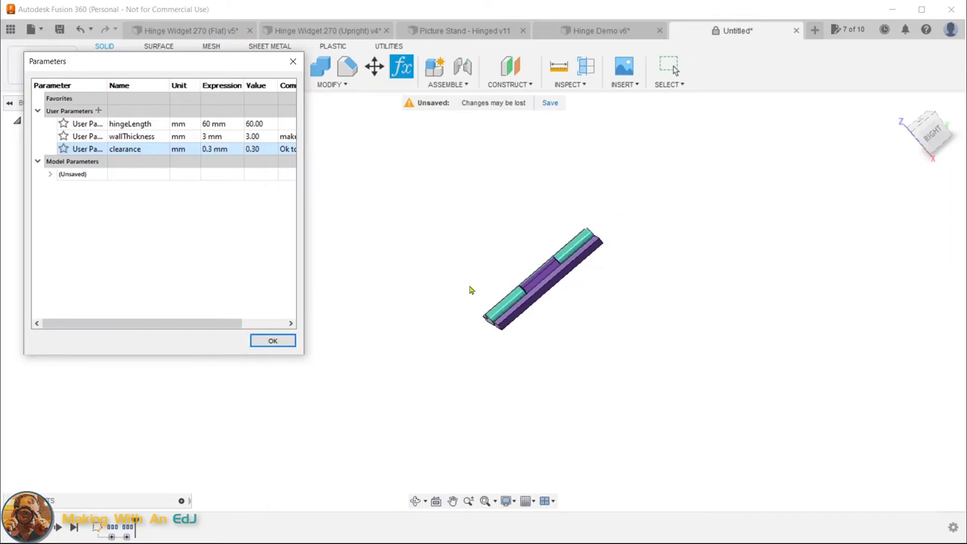
{"action": "scroll", "coordinate": [468, 290], "scroll_direction": "up", "scroll_amount": 5}
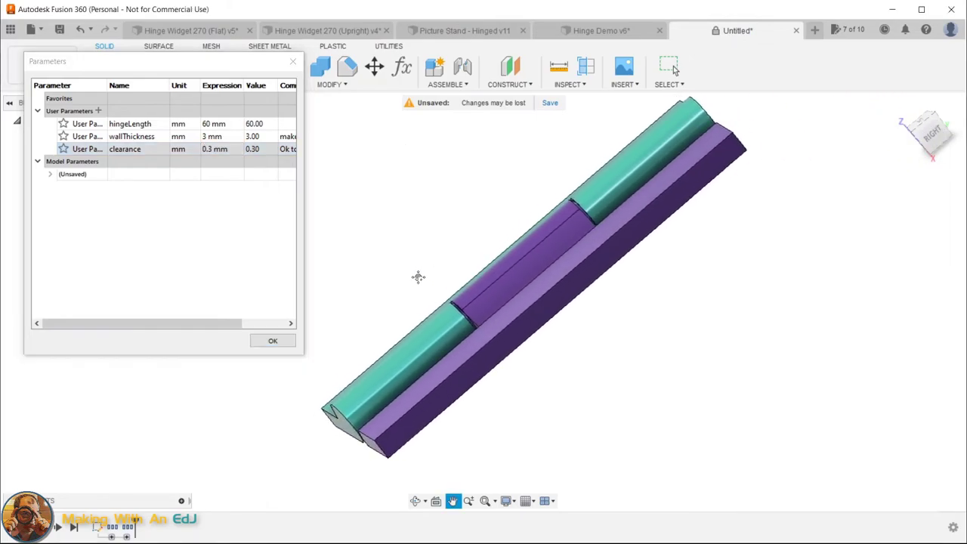
{"action": "scroll", "coordinate": [620, 334], "scroll_direction": "up", "scroll_amount": 4}
{"action": "scroll", "coordinate": [617, 337], "scroll_direction": "down", "scroll_amount": 4}
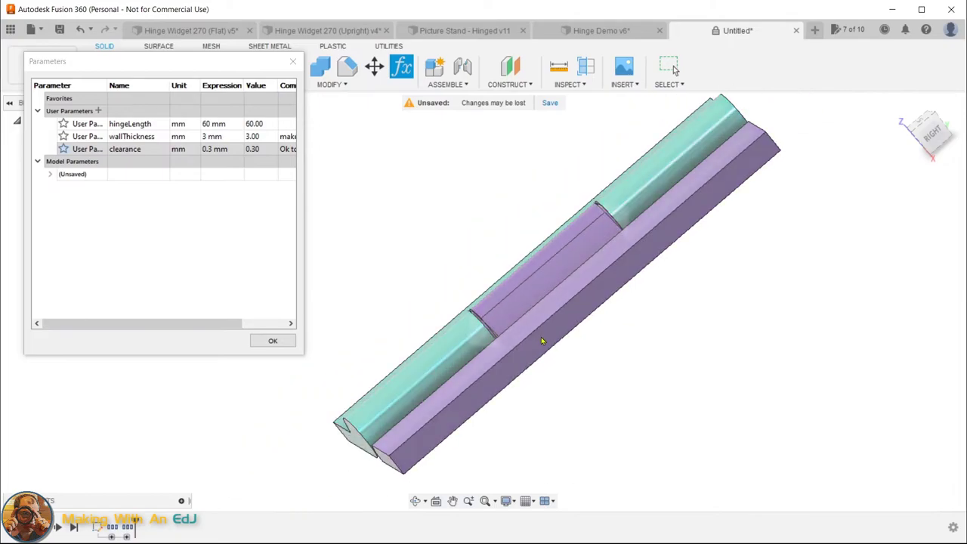
{"action": "middle_click_drag", "start_coordinate": [588, 367], "coordinate": [643, 348], "text": "shift"}
{"action": "middle_click_drag", "start_coordinate": [548, 273], "coordinate": [669, 301], "text": "shift"}
Set the hingeLength parameter to 30 mm and accept the parameter changes
{"action": "left_click", "coordinate": [212, 123]}
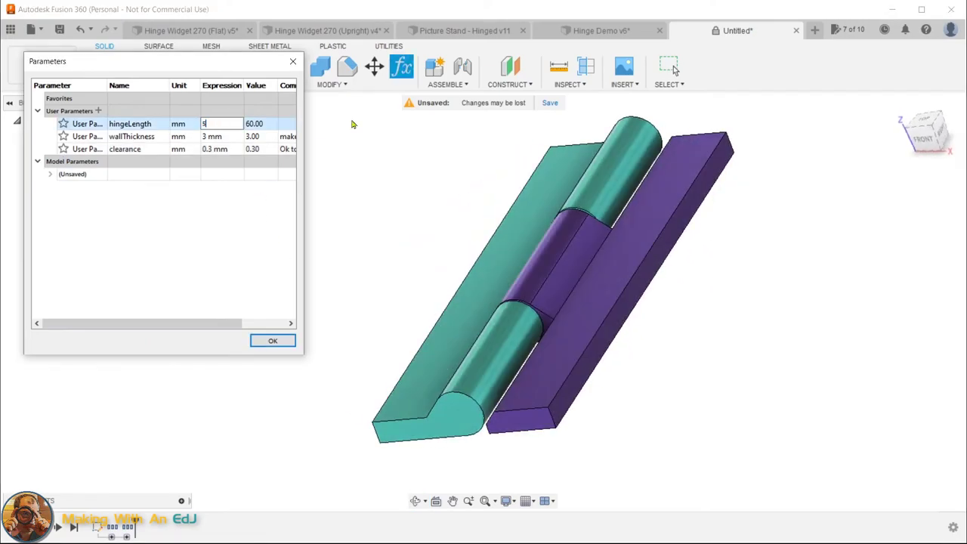
{"action": "type", "text": "30"}
{"action": "key", "text": "Return"}
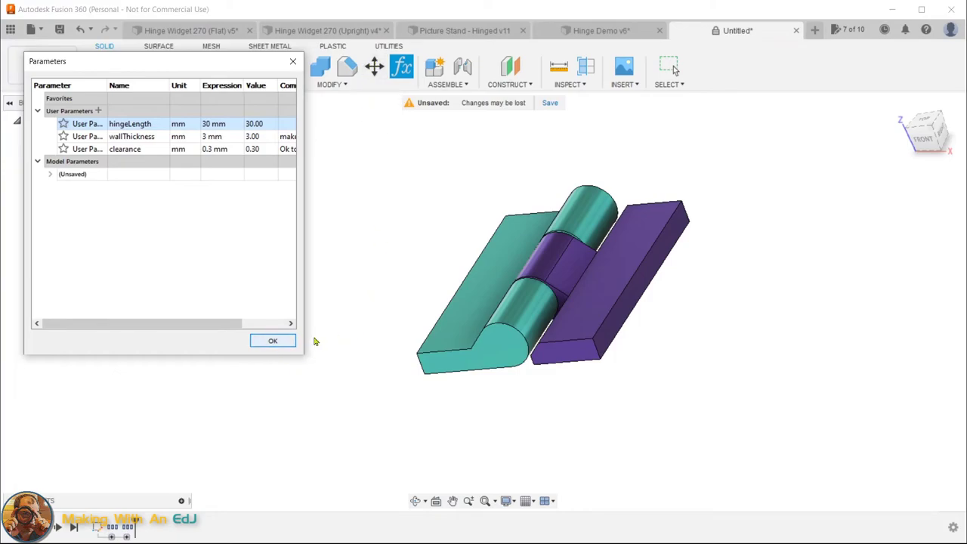
{"action": "left_click", "coordinate": [273, 342]}
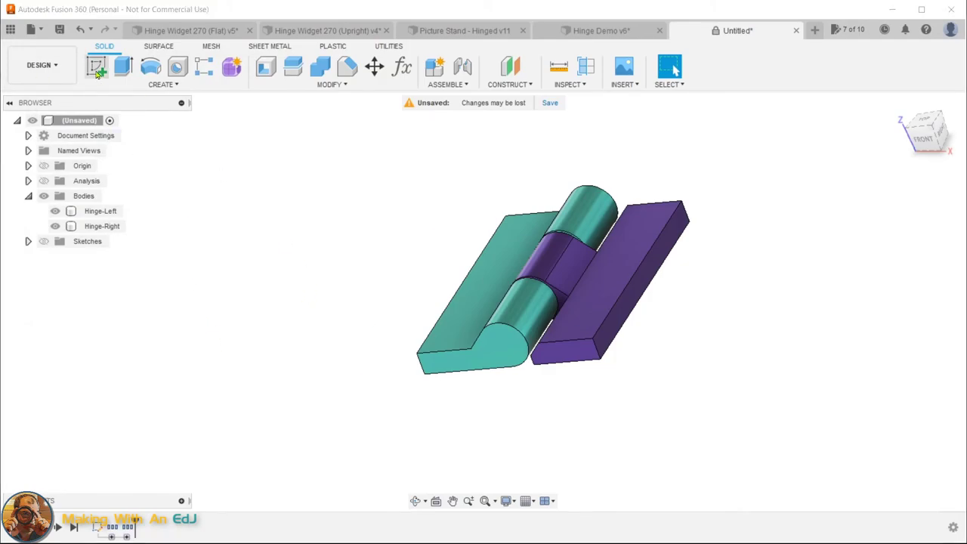
Save the design as Hinge Widget Demo in You Tube Demos and create a new empty design
{"action": "left_click", "coordinate": [59, 30]}
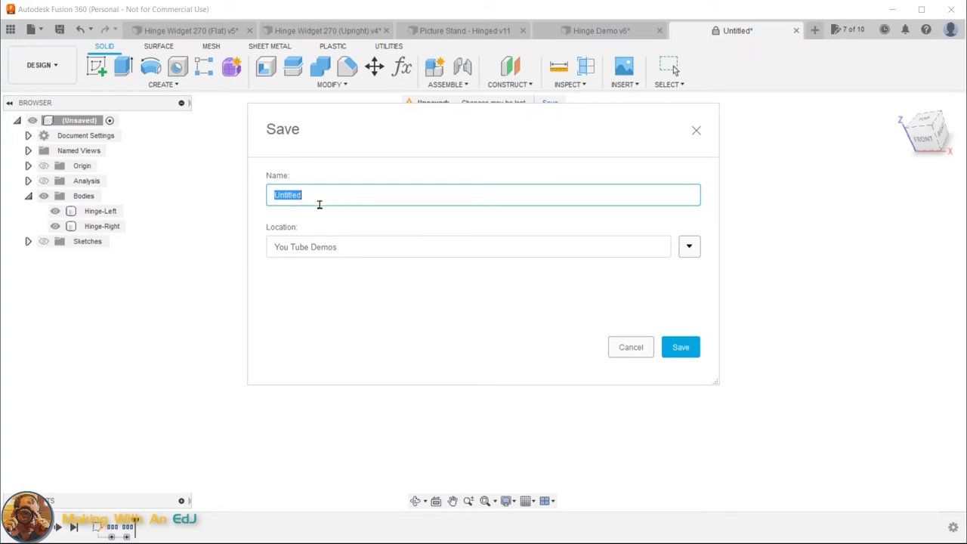
{"action": "type", "text": "Hinge Widget Demo"}
{"action": "left_click", "coordinate": [680, 347]}
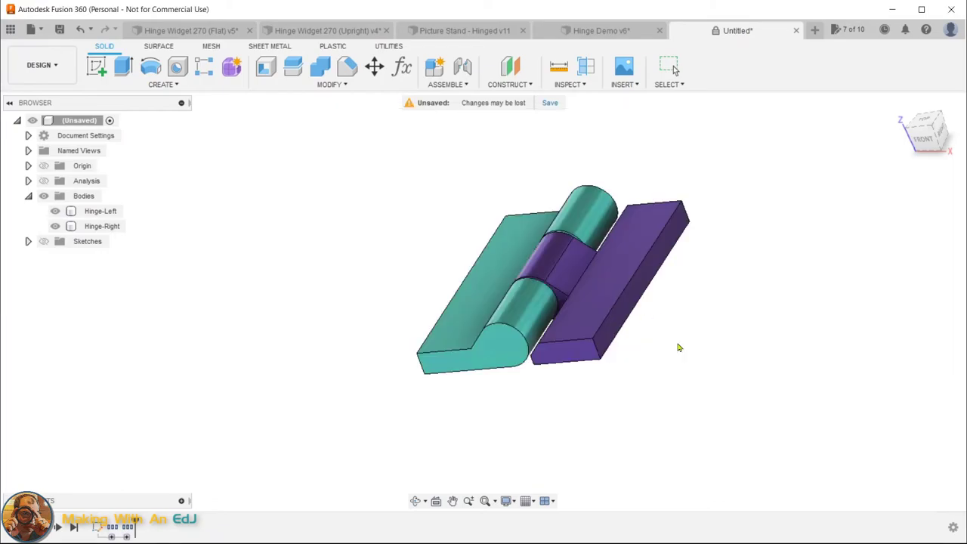
{"action": "left_click", "coordinate": [815, 30]}
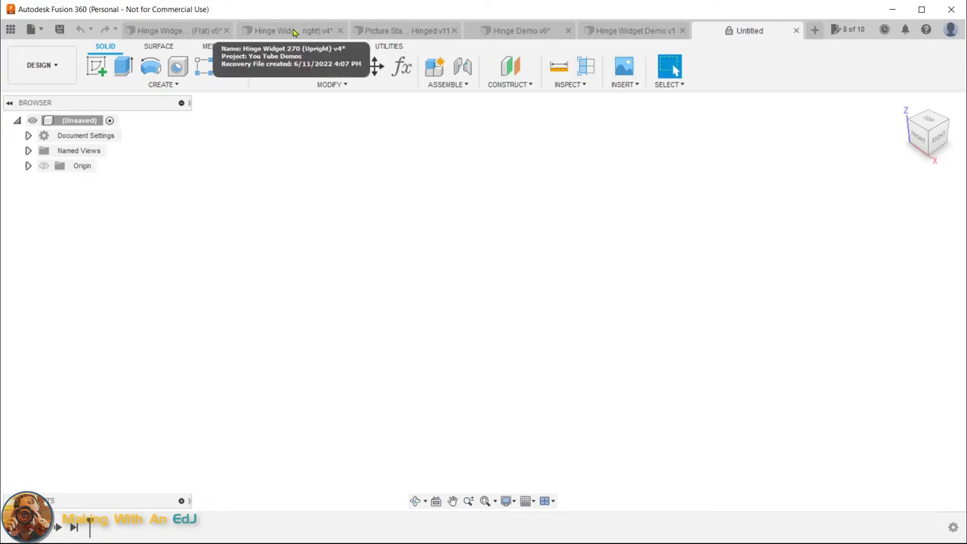
In the Hinge Widget 270 (Upright) design, show Sketch2 with the bodies hidden and examine the upright hinge profile
{"action": "left_click", "coordinate": [294, 32]}
{"action": "left_click", "coordinate": [95, 242]}
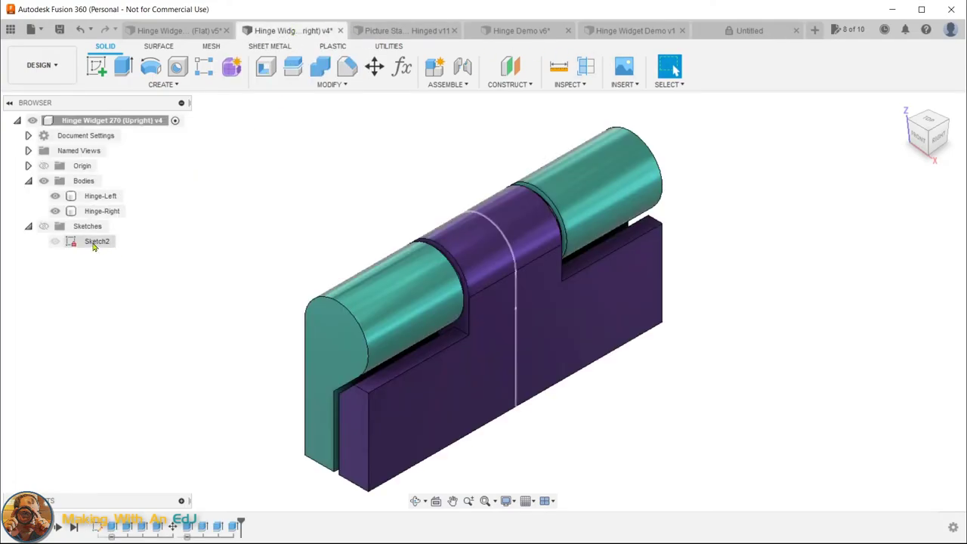
{"action": "left_click", "coordinate": [55, 242]}
{"action": "mouse_move", "coordinate": [227, 306]}
{"action": "middle_mouse_down", "text": "shift"}
{"action": "mouse_move", "coordinate": [255, 317]}
{"action": "mouse_move", "coordinate": [287, 295]}
{"action": "mouse_move", "coordinate": [261, 276]}
{"action": "mouse_move", "coordinate": [309, 290]}
{"action": "mouse_move", "coordinate": [282, 279]}
{"action": "mouse_move", "coordinate": [281, 300]}
{"action": "middle_mouse_up", "text": "shift"}
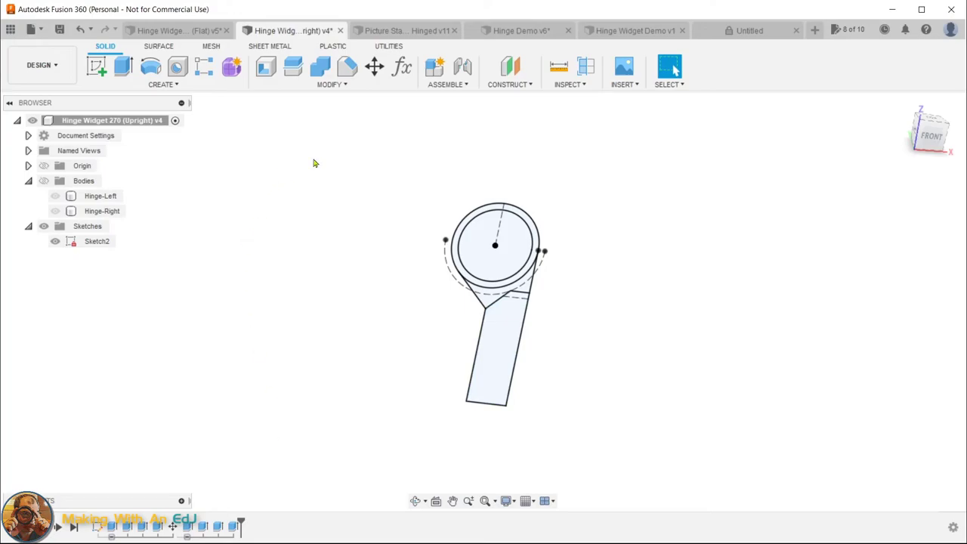
In the new untitled design, add the user parameters hingeLength at 30 mm and wallThickness at 3 mm
{"action": "left_click", "coordinate": [748, 31]}
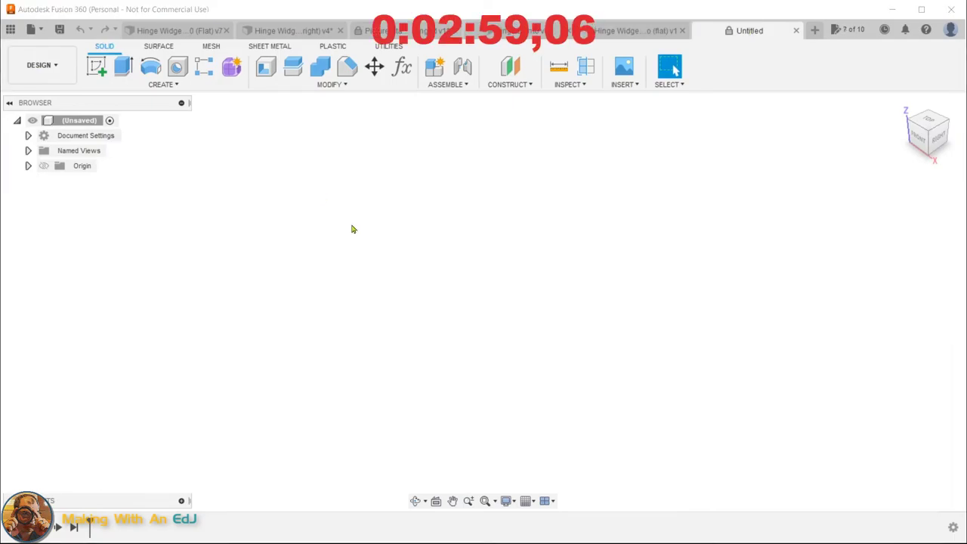
{"action": "left_click", "coordinate": [402, 66]}
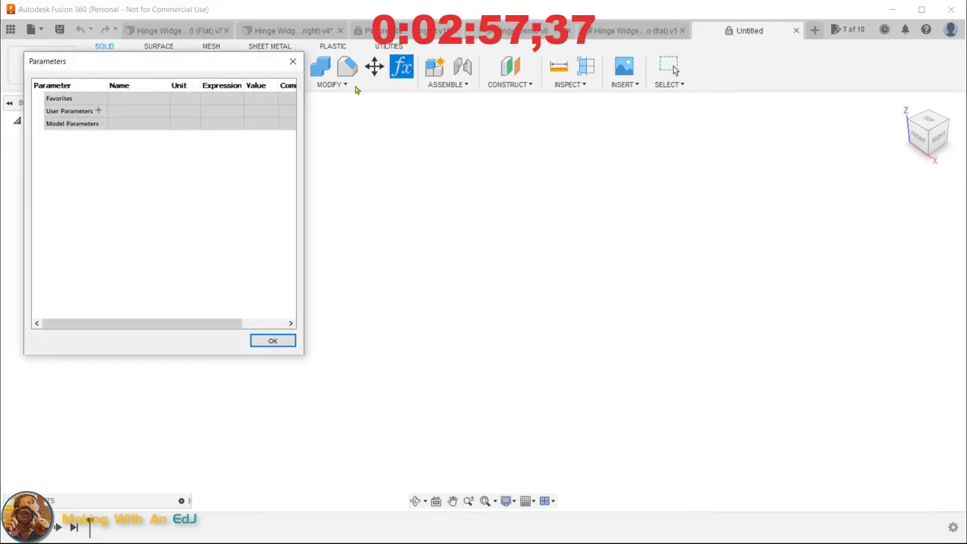
{"action": "left_click", "coordinate": [97, 110]}
{"action": "type", "text": "hingeLength"}
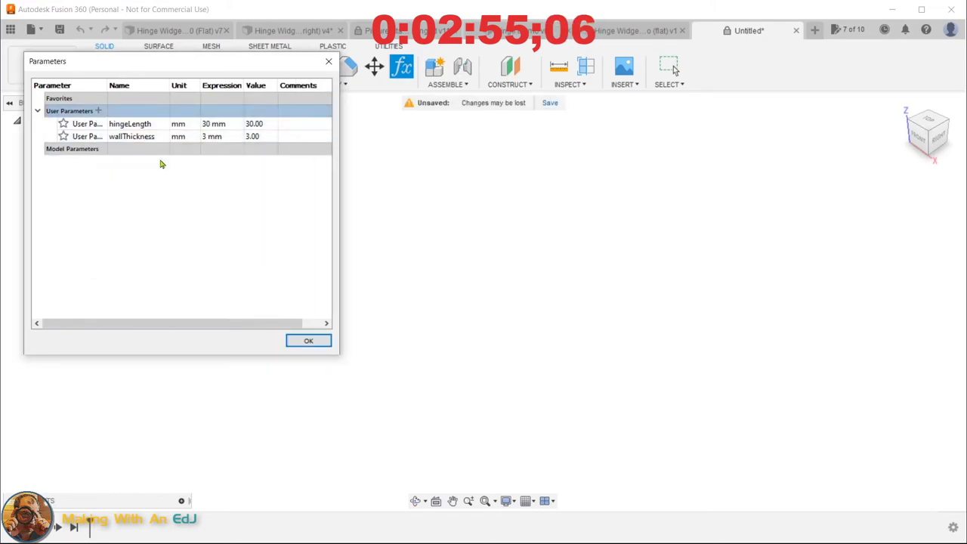
{"action": "left_click", "coordinate": [273, 341]}
Start a sketch on the XZ plane and draw an origin-centred circle with a wallThickness-based diameter of 6.5 mm
{"action": "left_click", "coordinate": [97, 67]}
{"action": "left_click", "coordinate": [518, 300]}
{"action": "key", "text": "c"}
{"action": "left_click", "coordinate": [435, 337]}
{"action": "type", "text": "wallThickness"}
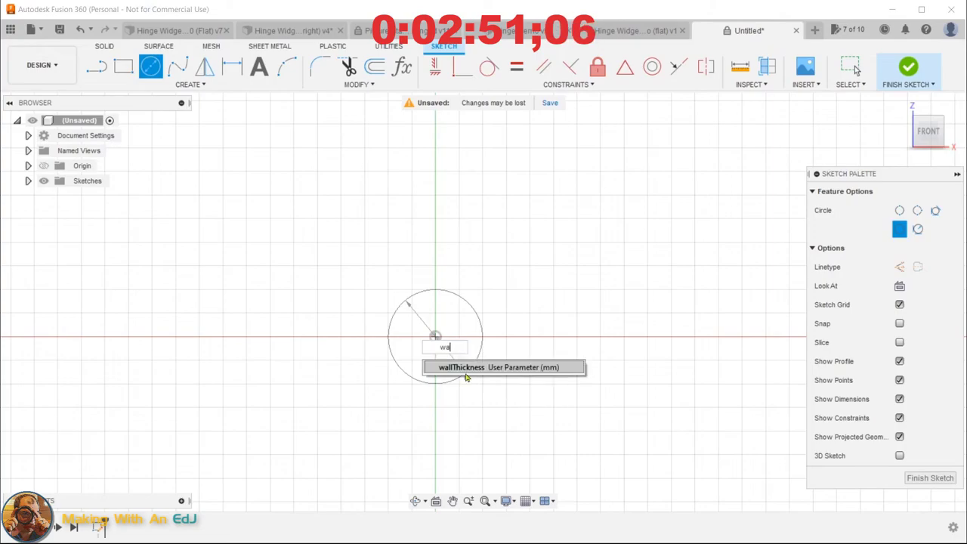
{"action": "key", "text": "Return"}
{"action": "key", "text": "Escape"}
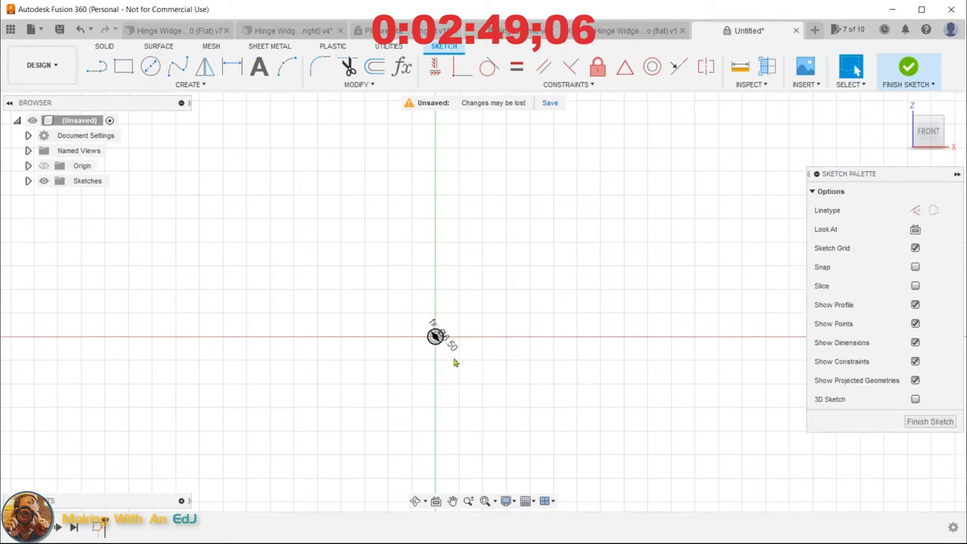
Offset the 6.5 mm circle inward by a parameter-driven 0.5 mm
{"action": "key", "text": "o"}
{"action": "left_click", "coordinate": [592, 284]}
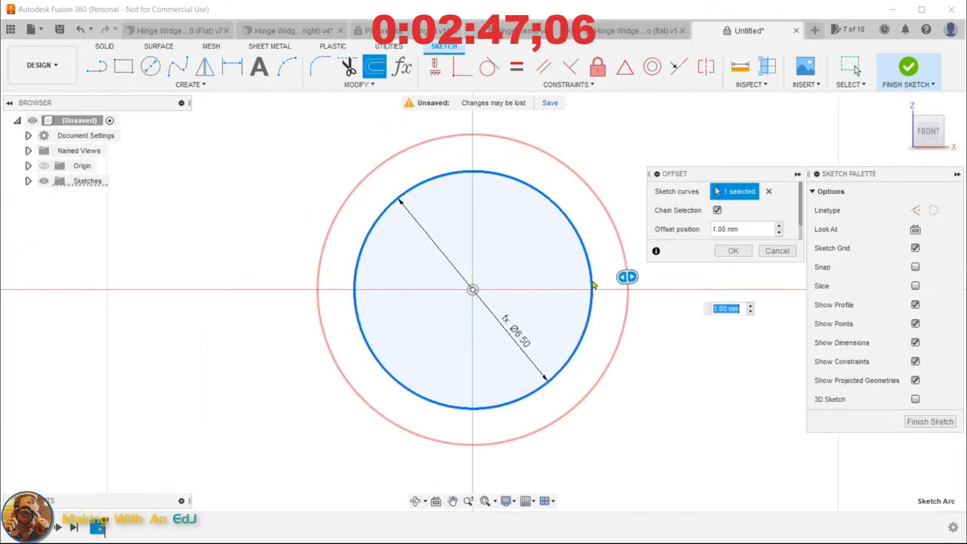
{"action": "left_click_drag", "start_coordinate": [626, 276], "coordinate": [567, 291]}
{"action": "type", "text": "-tolerance"}
{"action": "key", "text": "Return"}
Draw a lower semicircular arc centred on the origin outside both circles and convert it to construction geometry
{"action": "left_click", "coordinate": [286, 66]}
{"action": "left_click", "coordinate": [919, 231]}
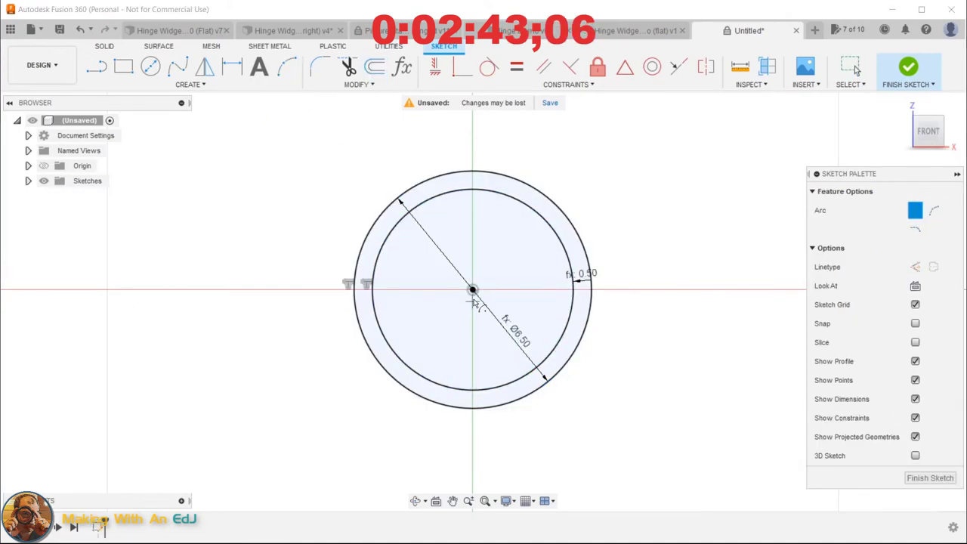
{"action": "left_click", "coordinate": [316, 290]}
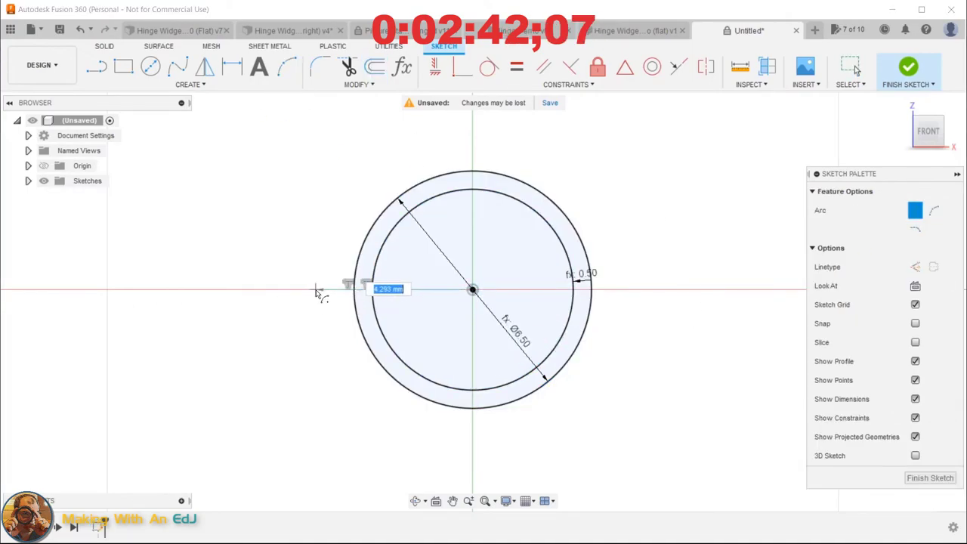
{"action": "left_click", "coordinate": [628, 289]}
{"action": "key", "text": "Escape"}
{"action": "left_click", "coordinate": [572, 412]}
Dimension the gap between the construction arc and the outer circle with the parameter-driven value of 0.5 mm
{"action": "key", "text": "d"}
{"action": "left_click", "coordinate": [321, 318]}
{"action": "left_click", "coordinate": [355, 306]}
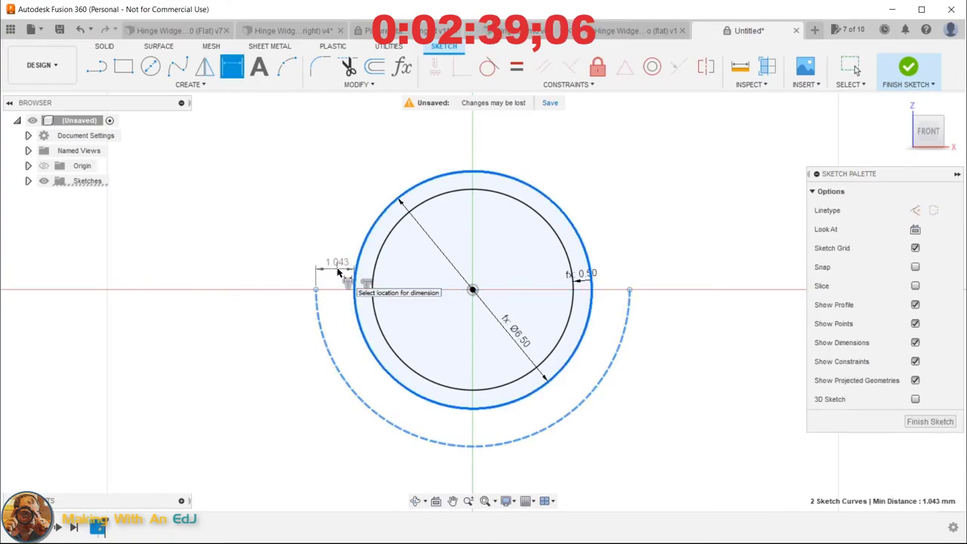
{"action": "left_click", "coordinate": [338, 270]}
{"action": "type", "text": "clearance"}
{"action": "key", "text": "Return"}
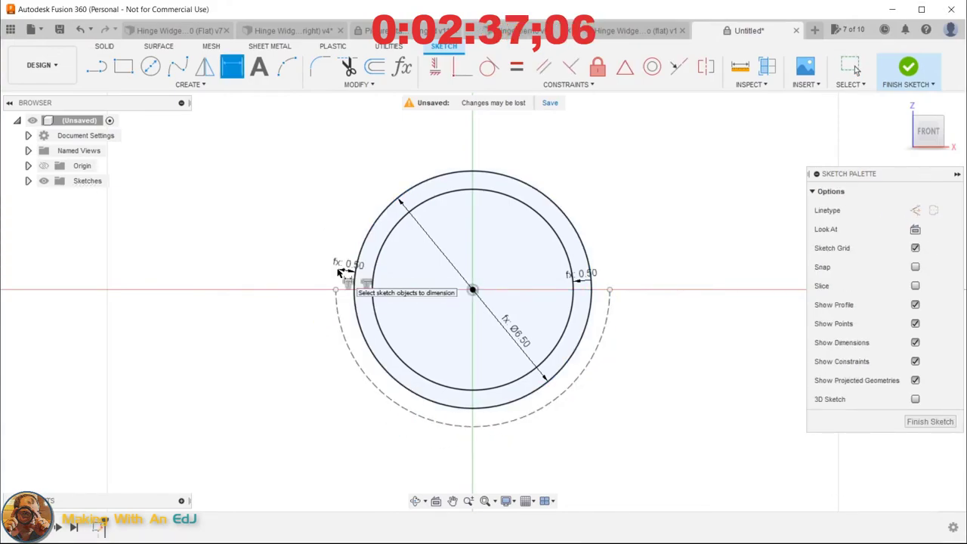
Draw a vertical line down from the outer circle's right side and set its height from the centre to a wallThickness-based 12 mm
{"action": "key", "text": "l"}
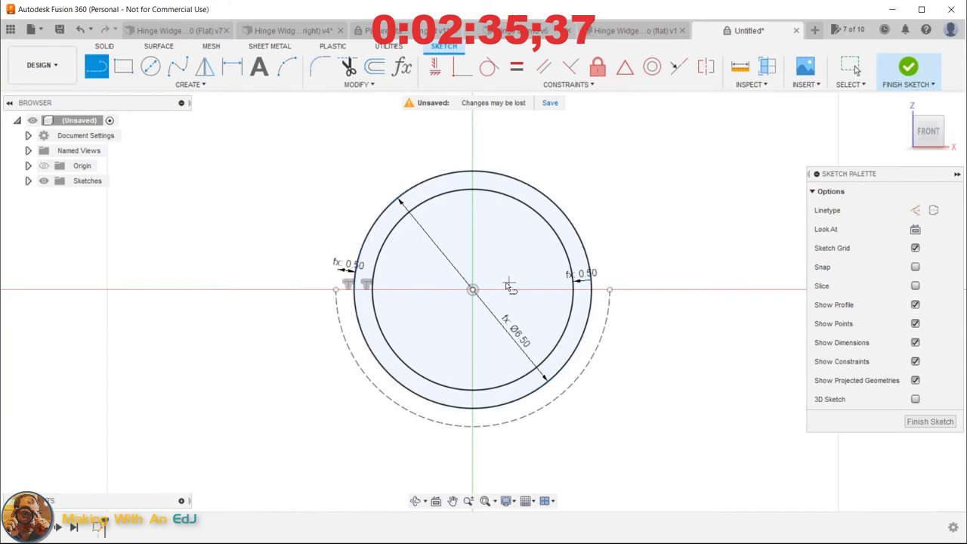
{"action": "left_click", "coordinate": [609, 290]}
{"action": "scroll", "coordinate": [605, 423], "scroll_direction": "down", "scroll_amount": 3}
{"action": "left_click", "coordinate": [557, 342]}
{"action": "key", "text": "d"}
{"action": "left_click", "coordinate": [557, 273]}
{"action": "left_click", "coordinate": [608, 294]}
{"action": "type", "text": "wallThickness"}
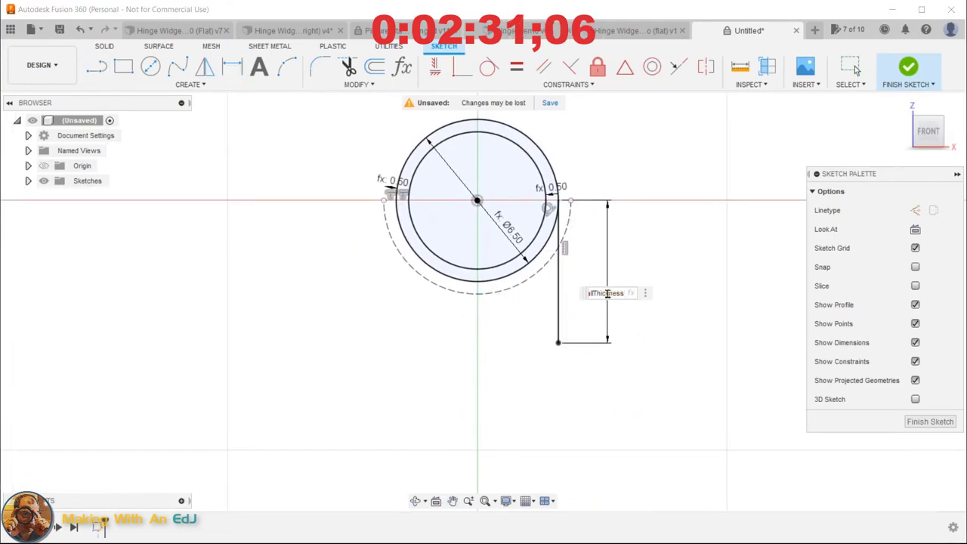
{"action": "key", "text": "Return"}
Add the leg's bottom edge and a shorter left edge, and set the leg's width to the wallThickness value of 3 mm
{"action": "key", "text": "l"}
{"action": "middle_click_drag", "start_coordinate": [560, 506], "coordinate": [564, 467]}
{"action": "left_click", "coordinate": [562, 459]}
{"action": "left_click", "coordinate": [516, 460]}
{"action": "left_click", "coordinate": [516, 343]}
{"action": "key", "text": "d"}
{"action": "left_click", "coordinate": [539, 459]}
{"action": "left_click", "coordinate": [544, 474]}
{"action": "type", "text": "wal"}
{"action": "key", "text": "Return"}
{"action": "key", "text": "Escape"}
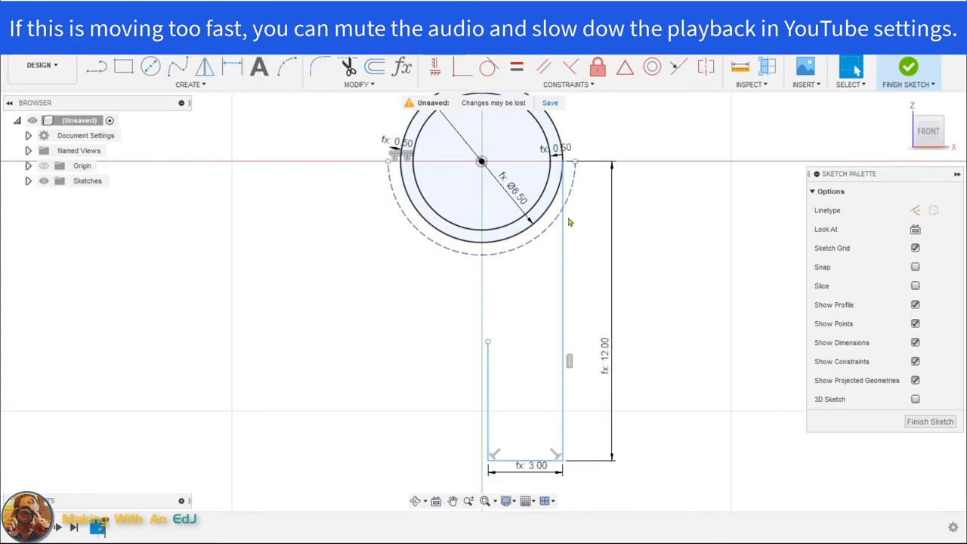
Make the leg's long right edge tangent to the outer circle
{"action": "left_click", "coordinate": [564, 273]}
{"action": "left_click", "coordinate": [625, 356]}
{"action": "left_click", "coordinate": [489, 67]}
{"action": "left_click", "coordinate": [563, 227]}
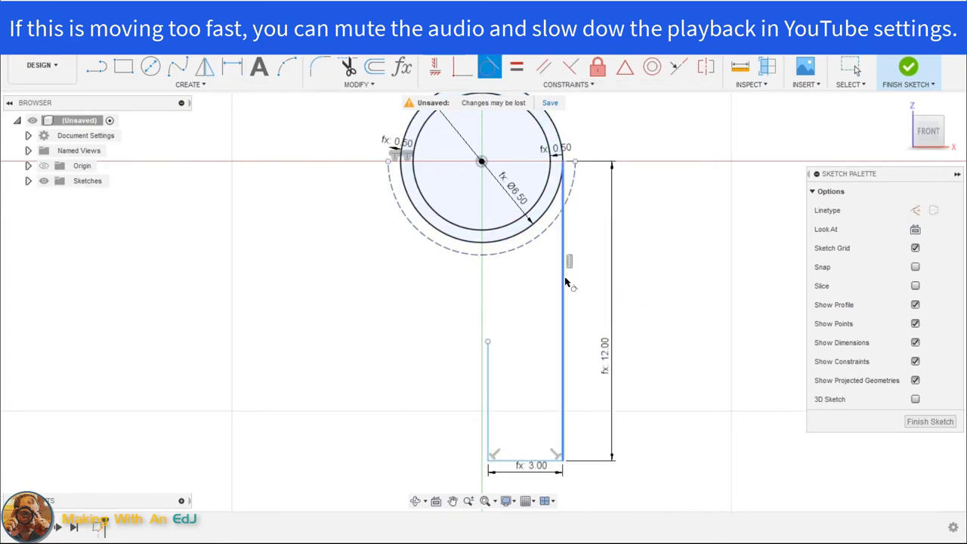
{"action": "left_click", "coordinate": [561, 181]}
Draw a slanted line from the outer circle's lower left towards the leg and set its angle to the leg's left edge to 45°
{"action": "key", "text": "l"}
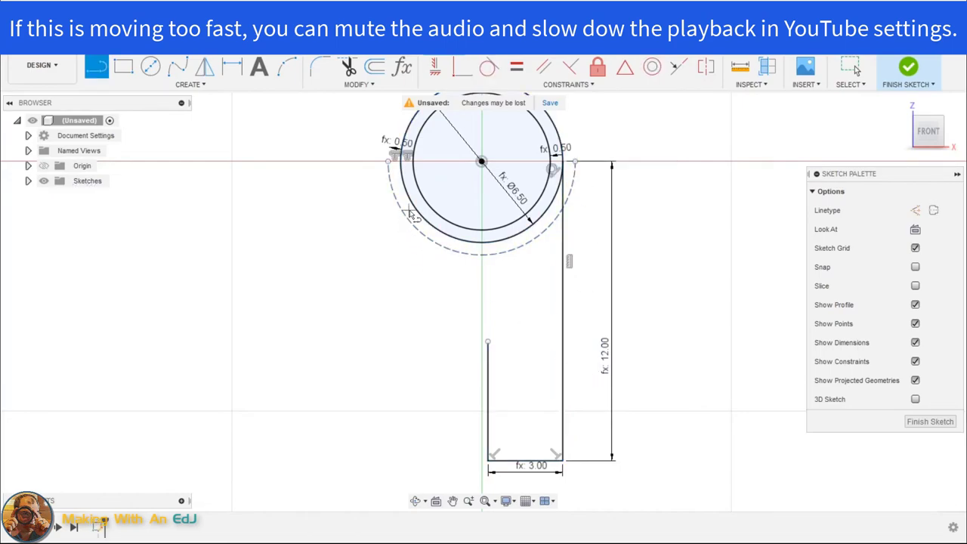
{"action": "left_click", "coordinate": [466, 288]}
{"action": "key", "text": "d"}
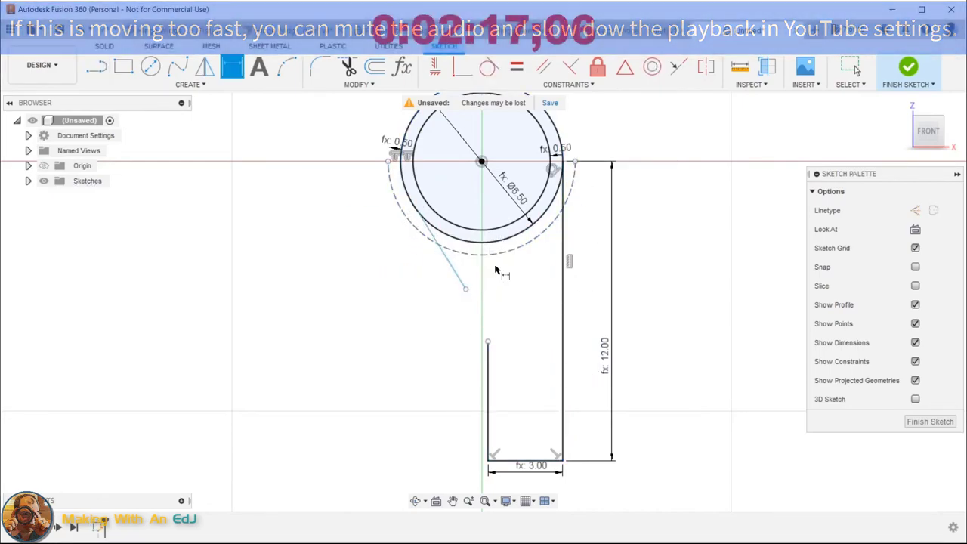
{"action": "left_click", "coordinate": [444, 254]}
{"action": "left_click", "coordinate": [488, 367]}
{"action": "left_click", "coordinate": [487, 355]}
{"action": "type", "text": "45"}
{"action": "key", "text": "Return"}
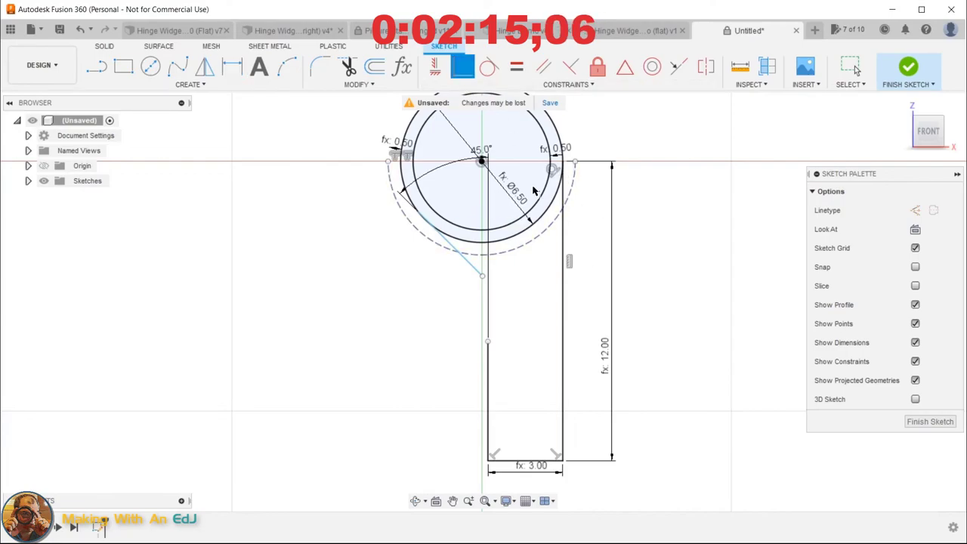
Join the slanted line's end to the top of the leg's left edge and make the line tangent to the outer circle
{"action": "left_click", "coordinate": [487, 344]}
{"action": "left_click", "coordinate": [490, 67]}
{"action": "left_click", "coordinate": [408, 189]}
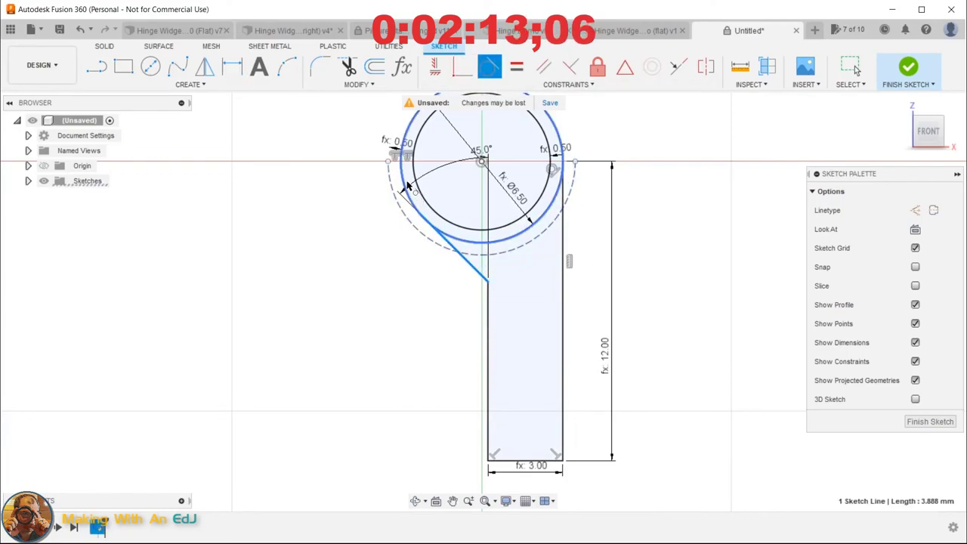
{"action": "left_click", "coordinate": [403, 182]}
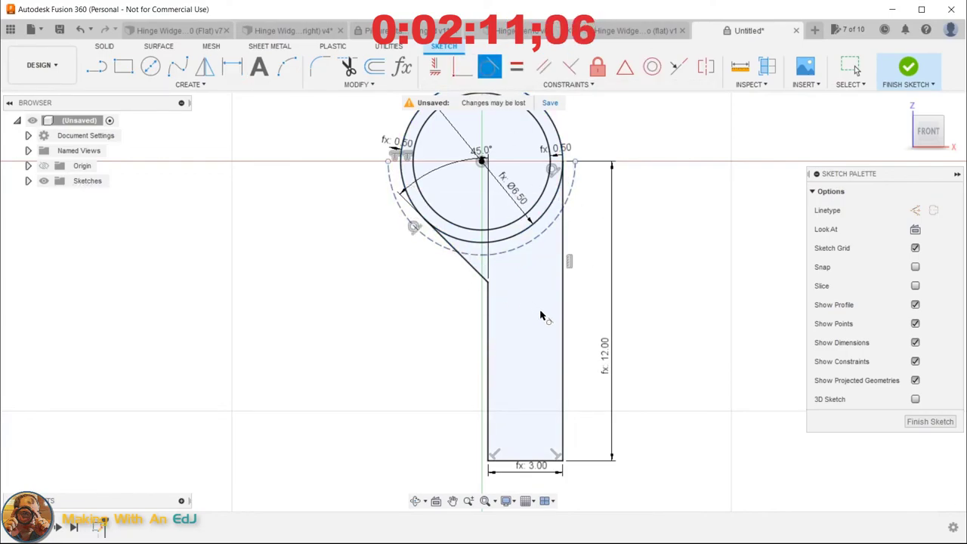
Draw a diagonal line up from the leg's inner corner, then a horizontal line to the right edge, level with the outer circle's bottom
{"action": "key", "text": "l"}
{"action": "left_click", "coordinate": [488, 279]}
{"action": "left_click", "coordinate": [526, 243]}
Add a horizontal construction line across the leg from the diagonal to the right edge, make it tangent to the construction arc, and finish the sketch
{"action": "left_click", "coordinate": [498, 270]}
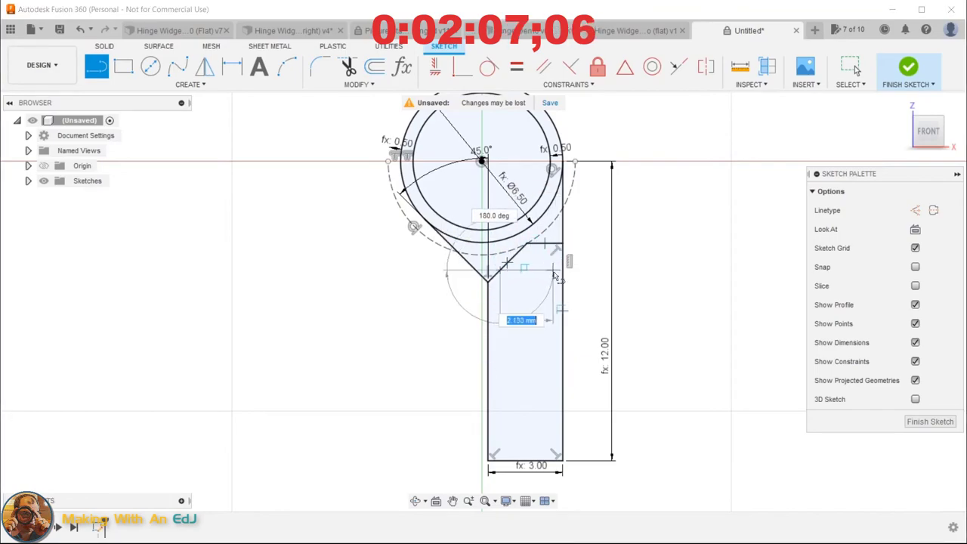
{"action": "left_click", "coordinate": [562, 270]}
{"action": "key", "text": "Escape"}
{"action": "left_click", "coordinate": [529, 270]}
{"action": "key", "text": "x"}
{"action": "key", "text": "Delete"}
{"action": "left_click", "coordinate": [489, 66]}
{"action": "left_click", "coordinate": [505, 264]}
{"action": "left_click", "coordinate": [545, 250]}
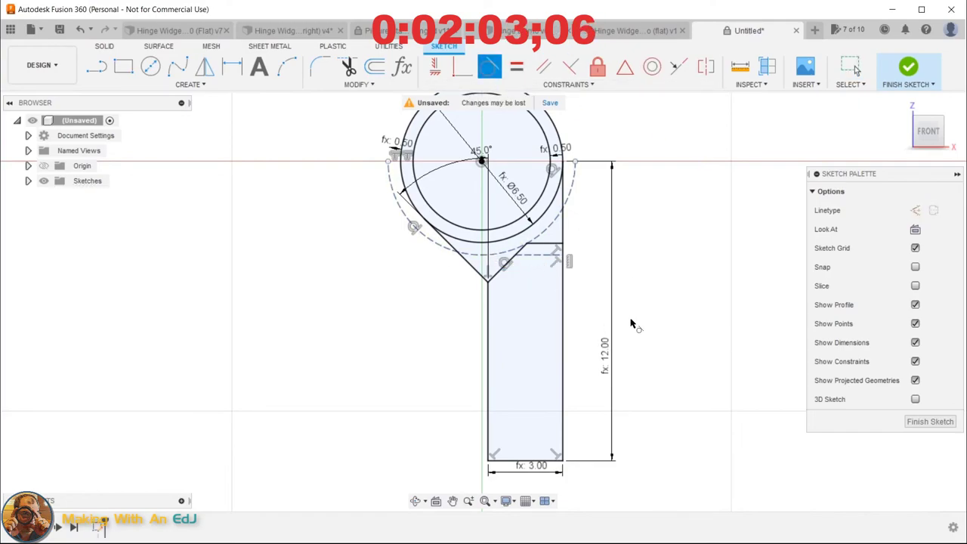
{"action": "scroll", "coordinate": [631, 326], "scroll_direction": "down", "scroll_amount": 2}
{"action": "left_click", "coordinate": [930, 421]}
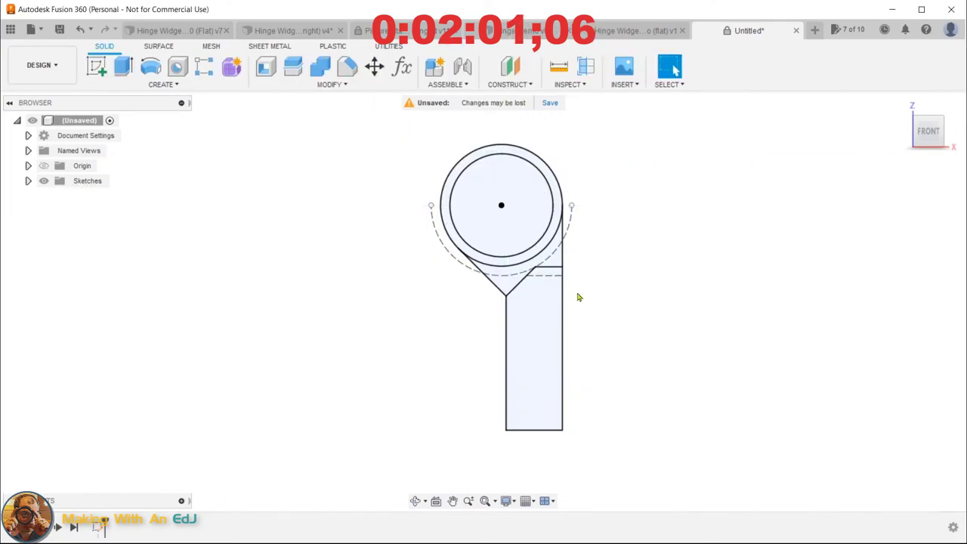
Extrude the four profiles of the leg and knuckle symmetrically as a new body with a whole length of hingeLength
{"action": "mouse_move", "coordinate": [609, 290]}
{"action": "middle_mouse_down", "text": "shift"}
{"action": "mouse_move", "coordinate": [587, 301]}
{"action": "mouse_move", "coordinate": [579, 323]}
{"action": "middle_mouse_up", "text": "shift"}
{"action": "key", "text": "e"}
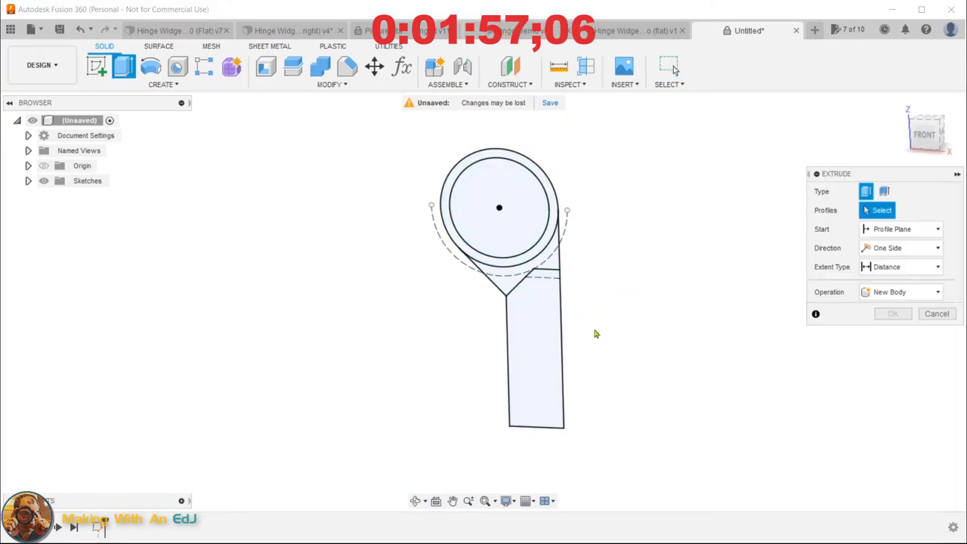
{"action": "left_click", "coordinate": [550, 349]}
{"action": "left_click", "coordinate": [527, 273]}
{"action": "left_click", "coordinate": [509, 244]}
{"action": "left_click", "coordinate": [550, 250]}
{"action": "left_click", "coordinate": [903, 248]}
{"action": "left_click", "coordinate": [888, 287]}
{"action": "type", "text": "Hing"}
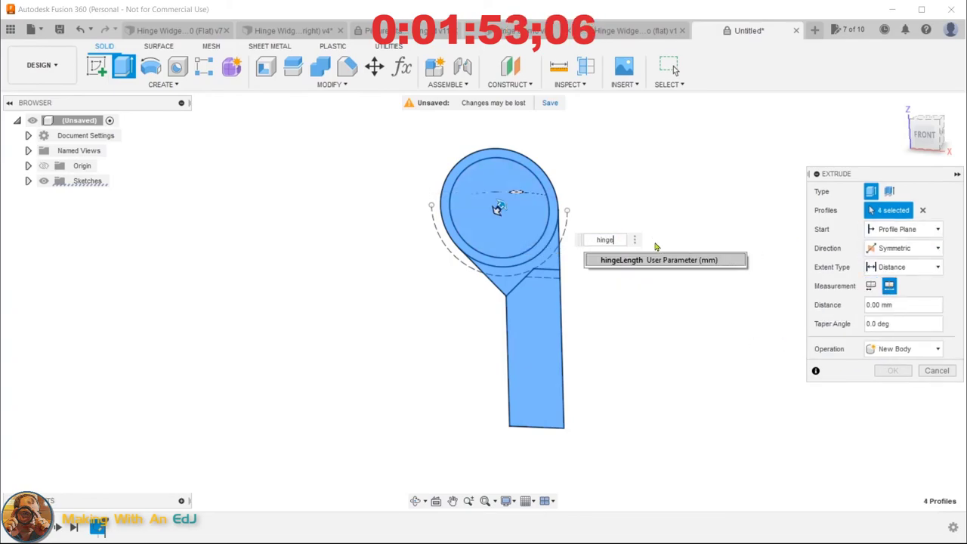
{"action": "key", "text": "Return"}
Cut the circle, ring and lower knuckle profiles out of the body's middle with a symmetric extrusion, whole length hingeLength/3
{"action": "key", "text": "e"}
{"action": "left_click", "coordinate": [523, 196]}
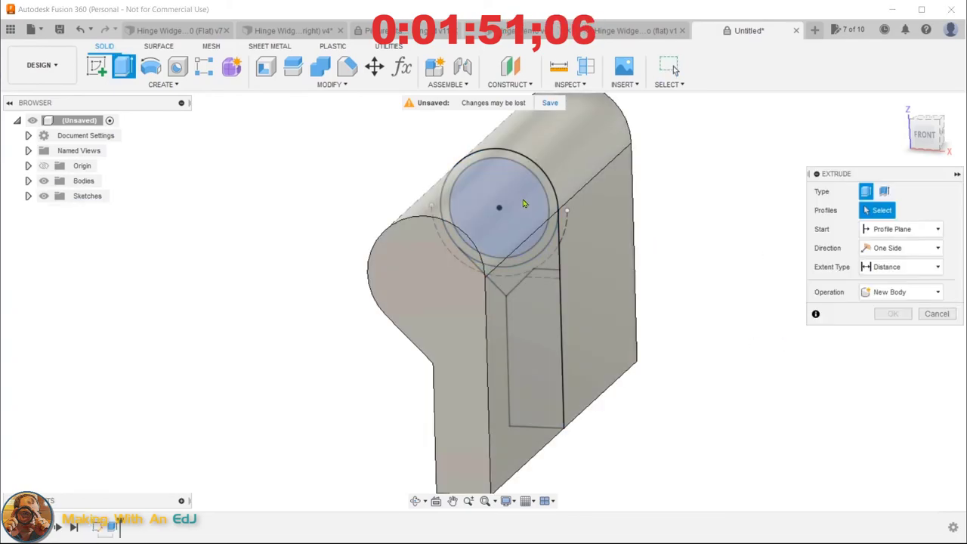
{"action": "left_click", "coordinate": [541, 182]}
{"action": "left_click", "coordinate": [546, 261]}
{"action": "left_click", "coordinate": [938, 248]}
{"action": "left_click", "coordinate": [907, 297]}
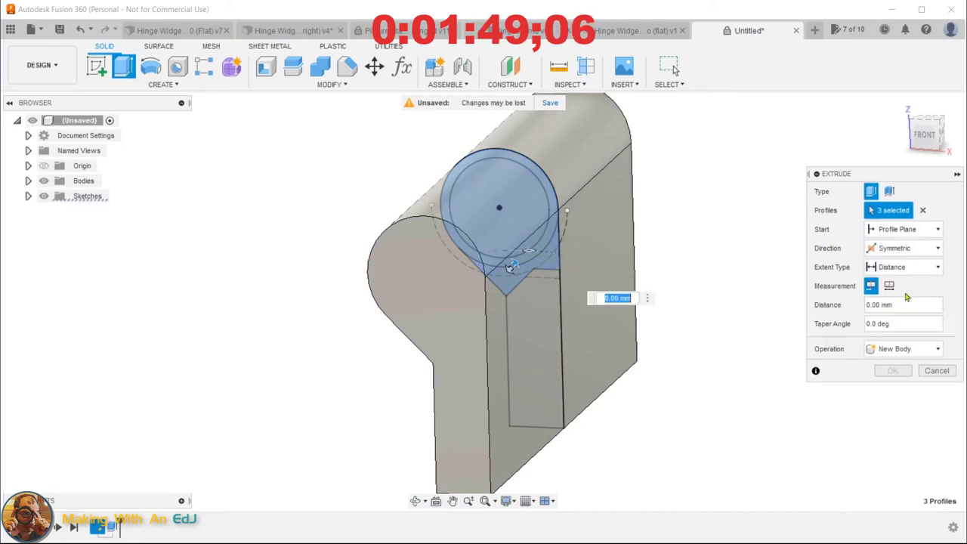
{"action": "type", "text": "hingeLength/3"}
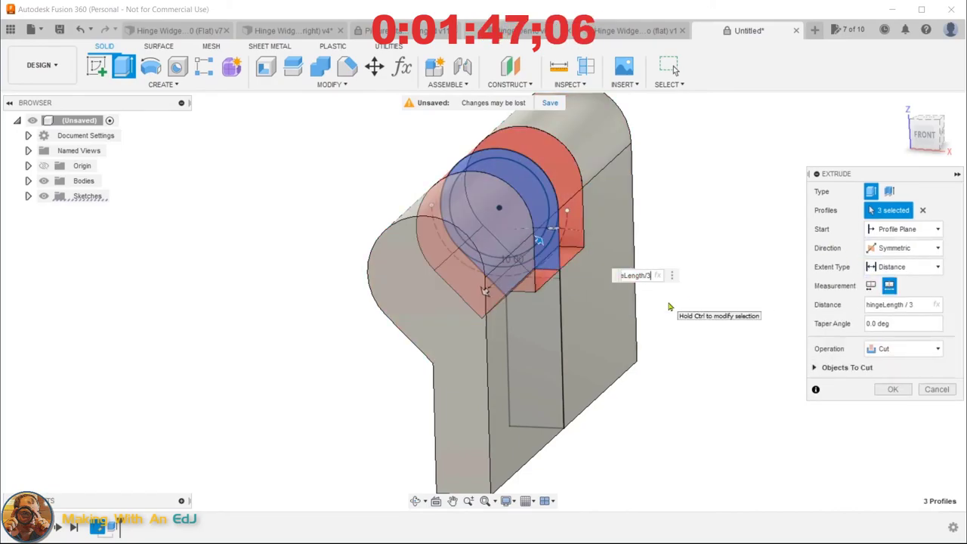